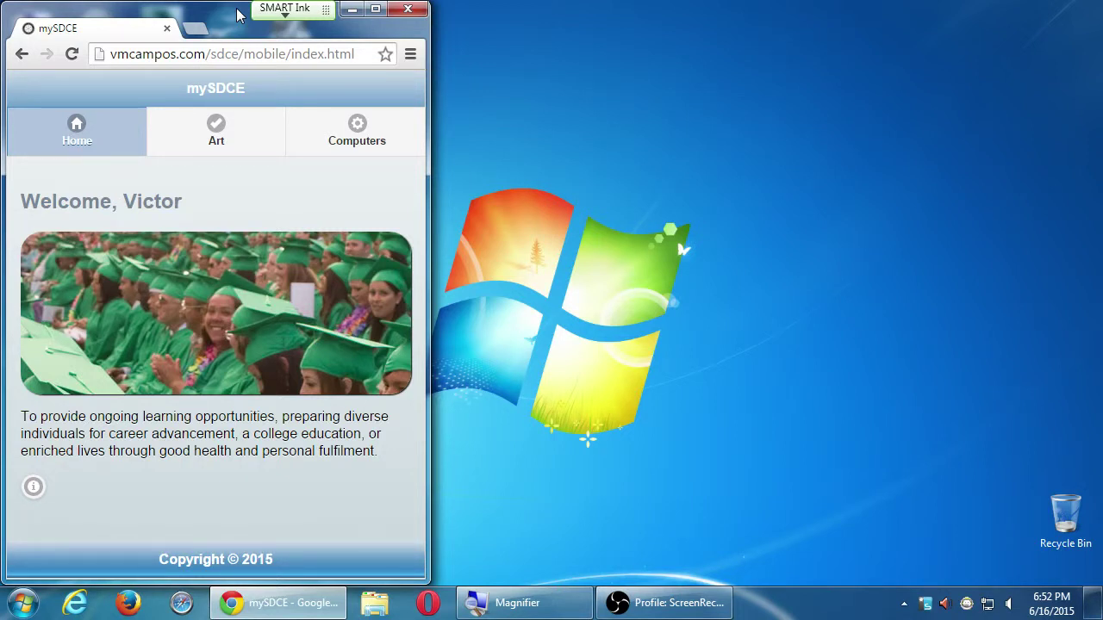
# Maximize Chrome, zoom in with Magnifier, and enter codiqa.com in the address bar
pyautogui.doubleClick(238, 15)
pyautogui.press('super+plus')
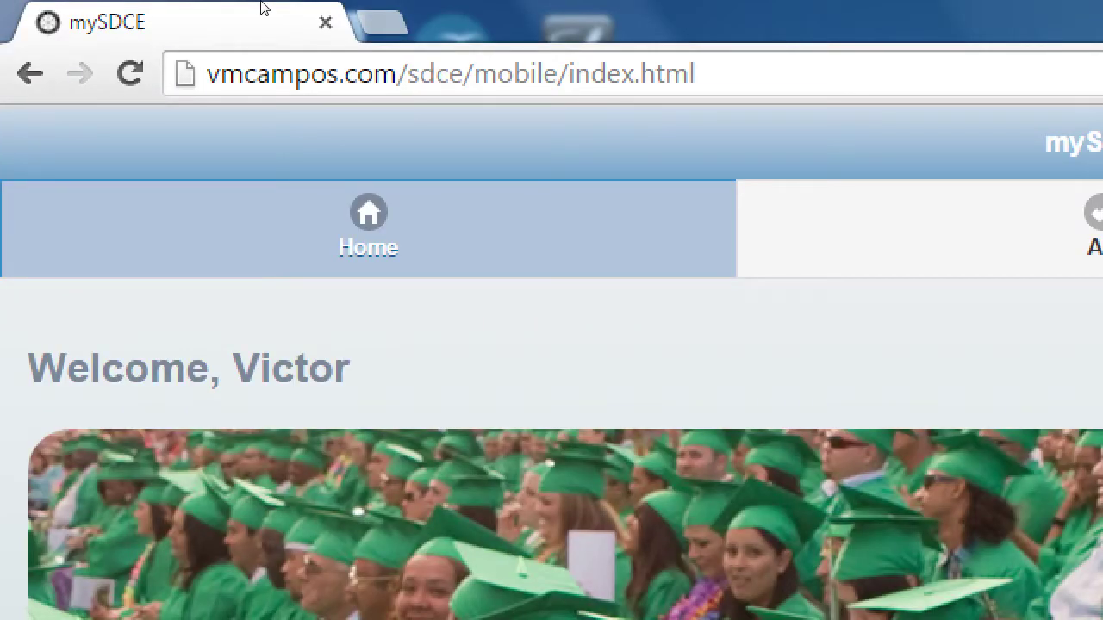
pyautogui.hotkey('ctrl', 'l')
pyautogui.write('codi')
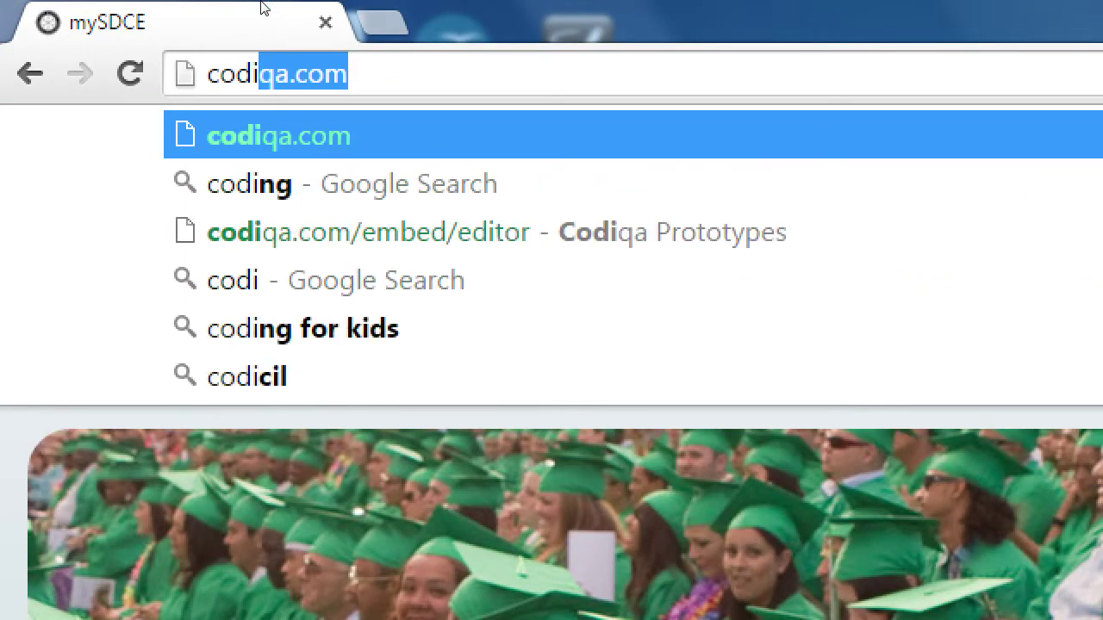
pyautogui.write('qa.com')
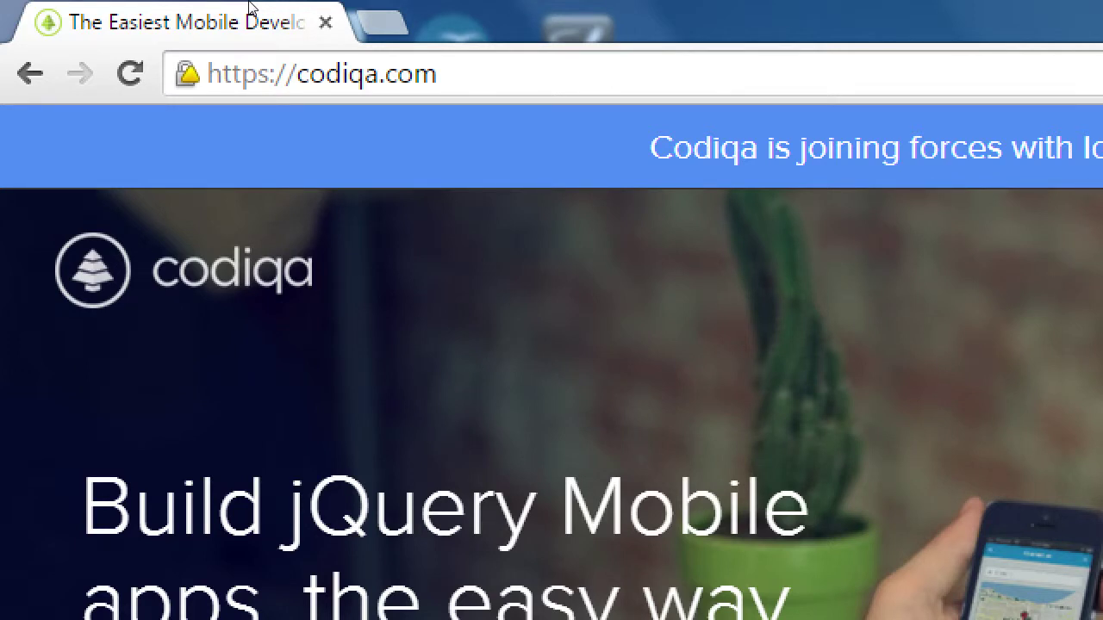
pyautogui.press('super+minus')
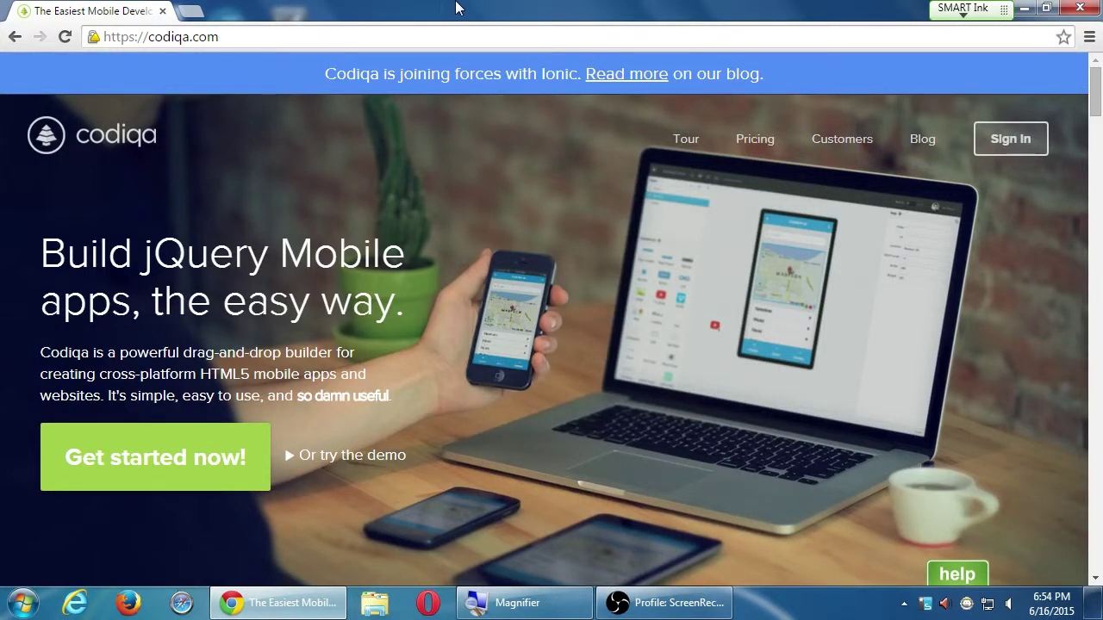
# Scroll down the Codiqa home page to the Cloud Cafe App builder screenshot
pyautogui.scroll(-1, 471, 260)
pyautogui.scroll(-5, 471, 259)
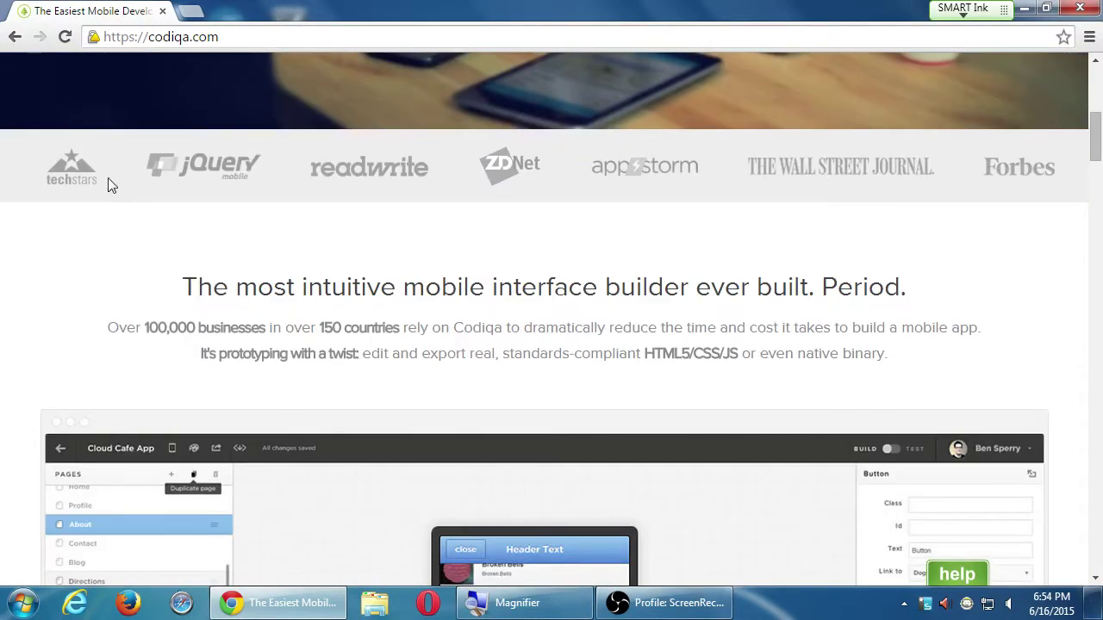
pyautogui.scroll(-1, 552, 212)
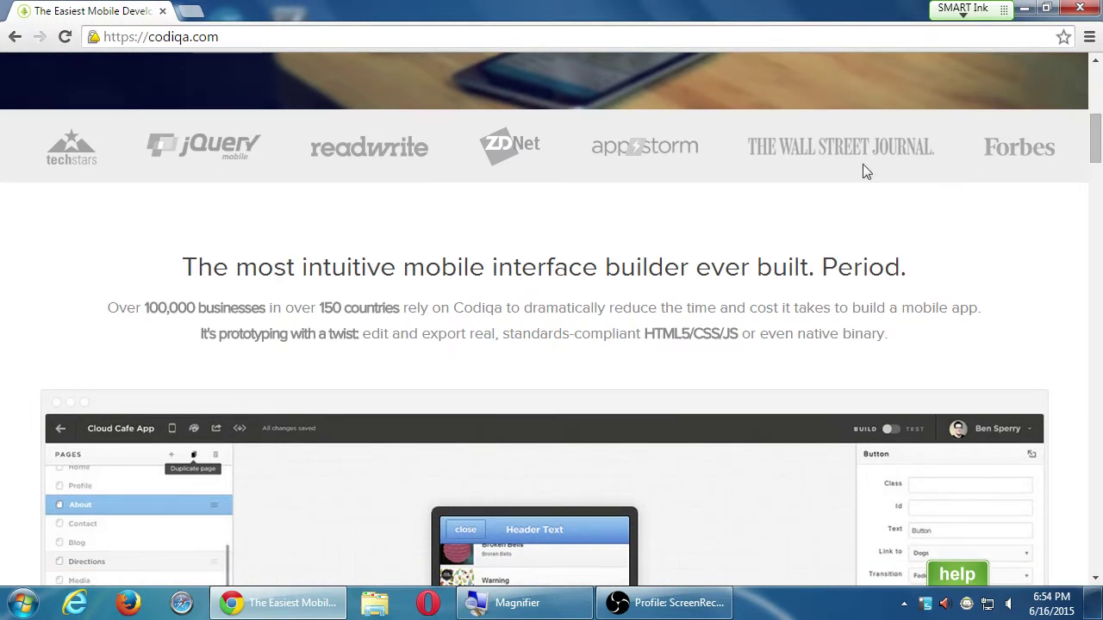
pyautogui.scroll(-1, 344, 190)
pyautogui.scroll(-1, 241, 182)
pyautogui.scroll(-2, 249, 175)
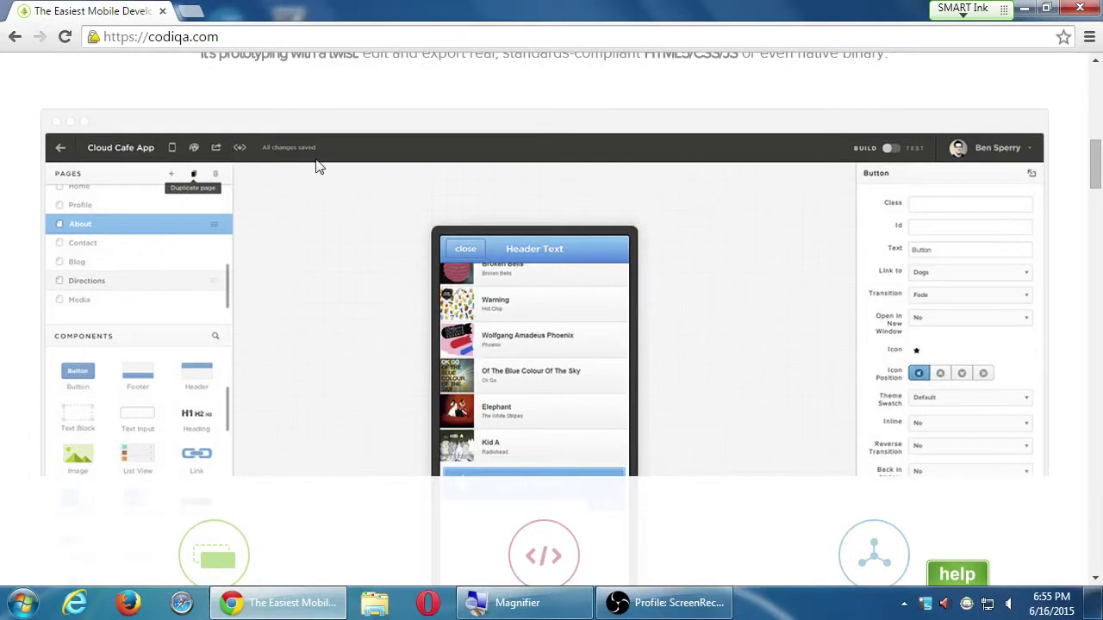
pyautogui.scroll(-4, 388, 271)
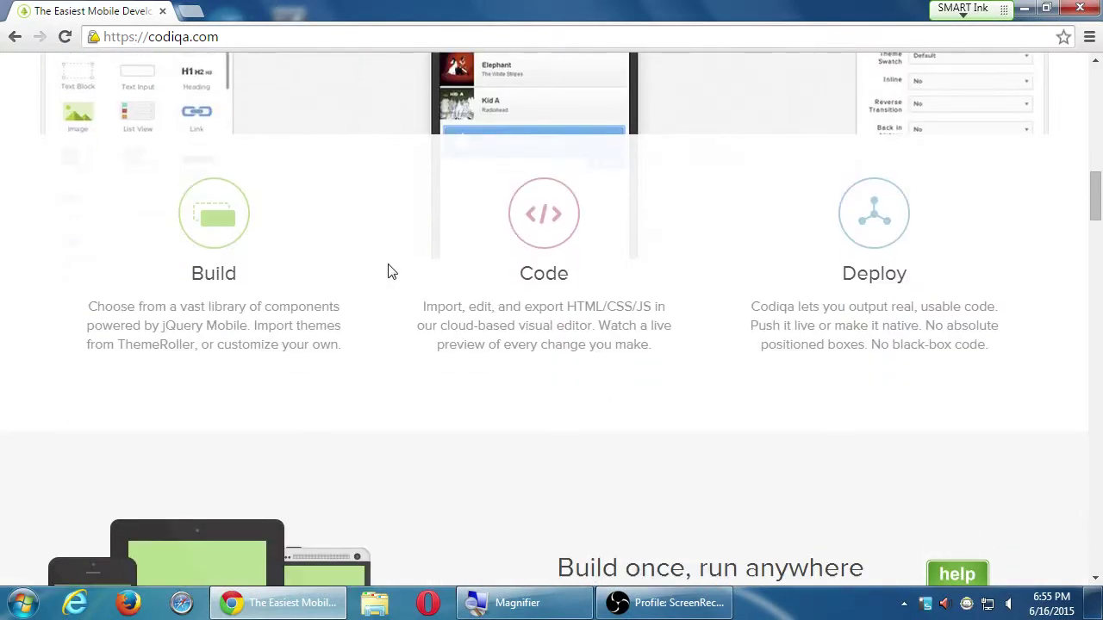
pyautogui.scroll(-3, 389, 272)
pyautogui.scroll(-1, 398, 271)
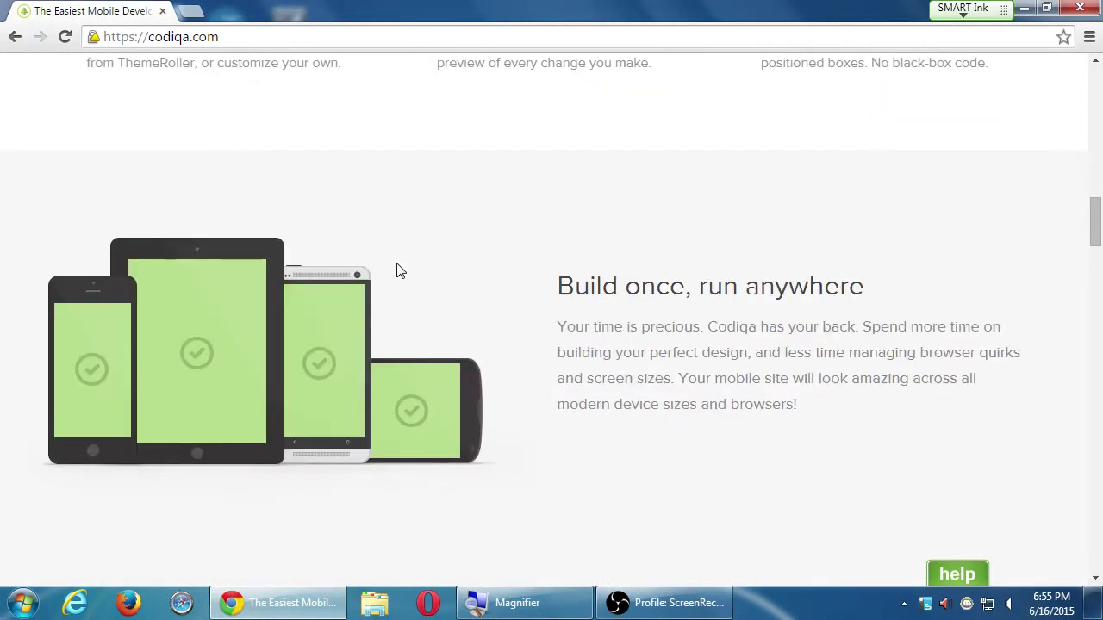
pyautogui.scroll(-4, 689, 345)
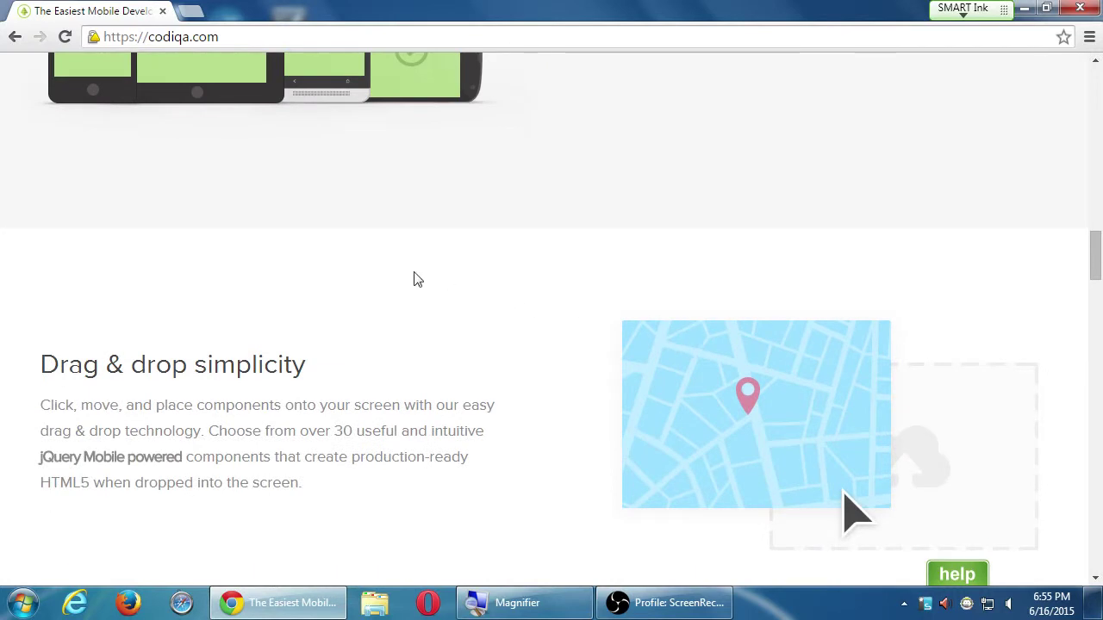
pyautogui.scroll(-6, 382, 281)
pyautogui.scroll(-2, 485, 252)
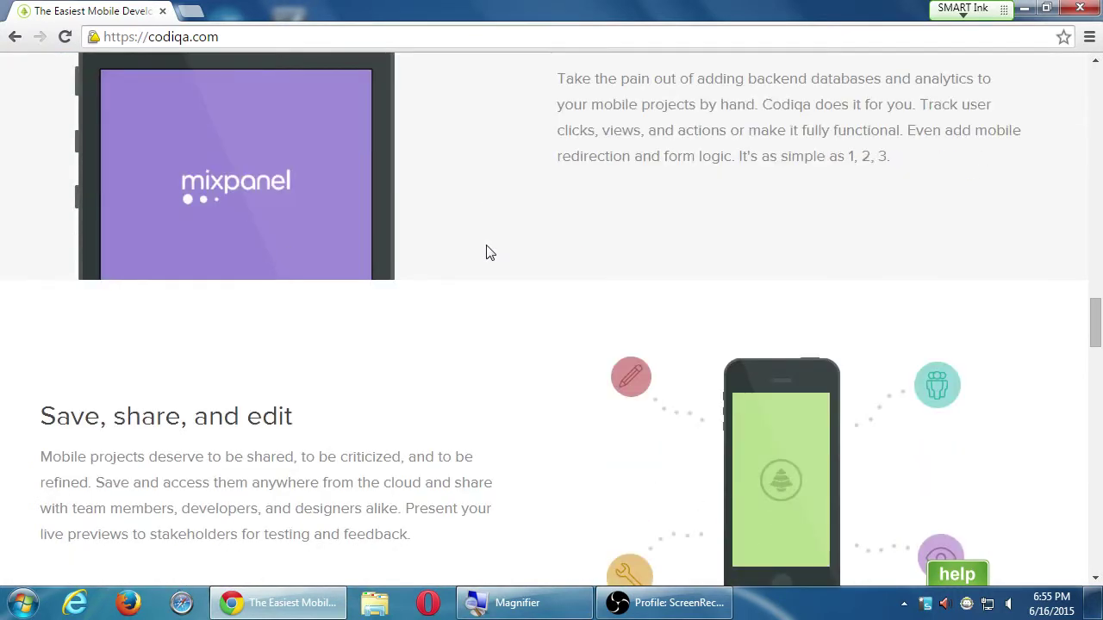
pyautogui.scroll(1, 486, 253)
pyautogui.scroll(1, 485, 252)
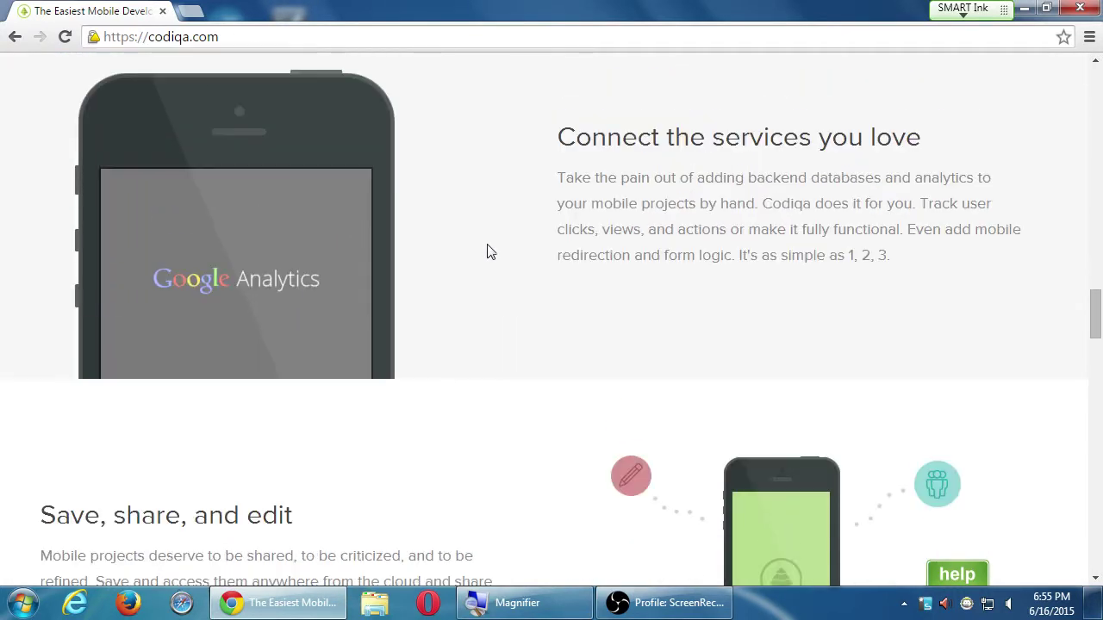
pyautogui.scroll(-2, 483, 252)
pyautogui.scroll(-2, 482, 252)
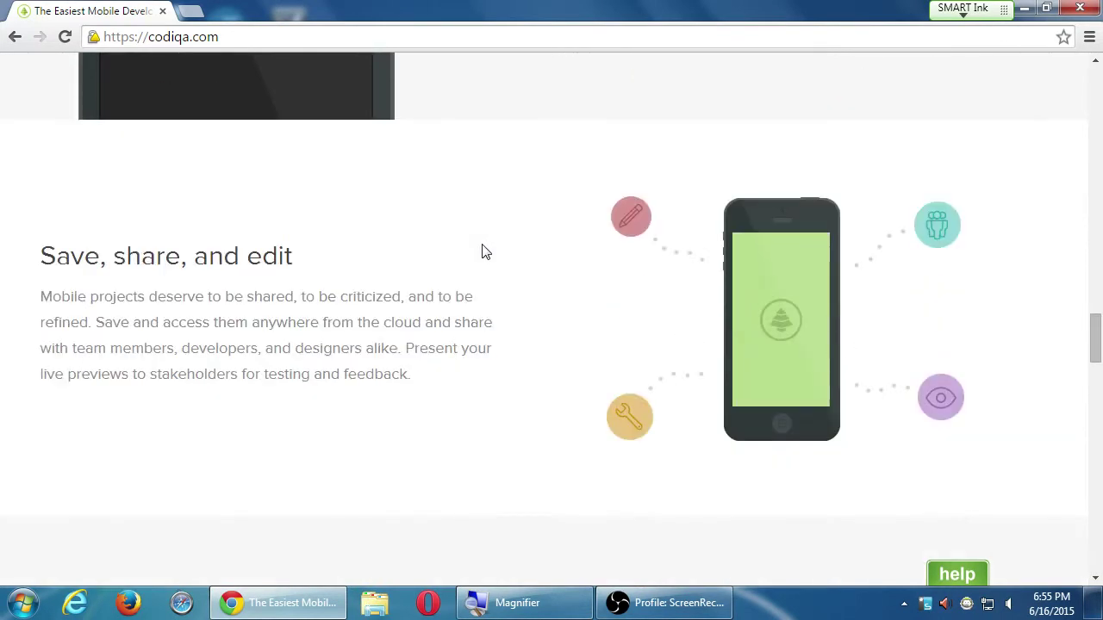
pyautogui.scroll(3, 482, 251)
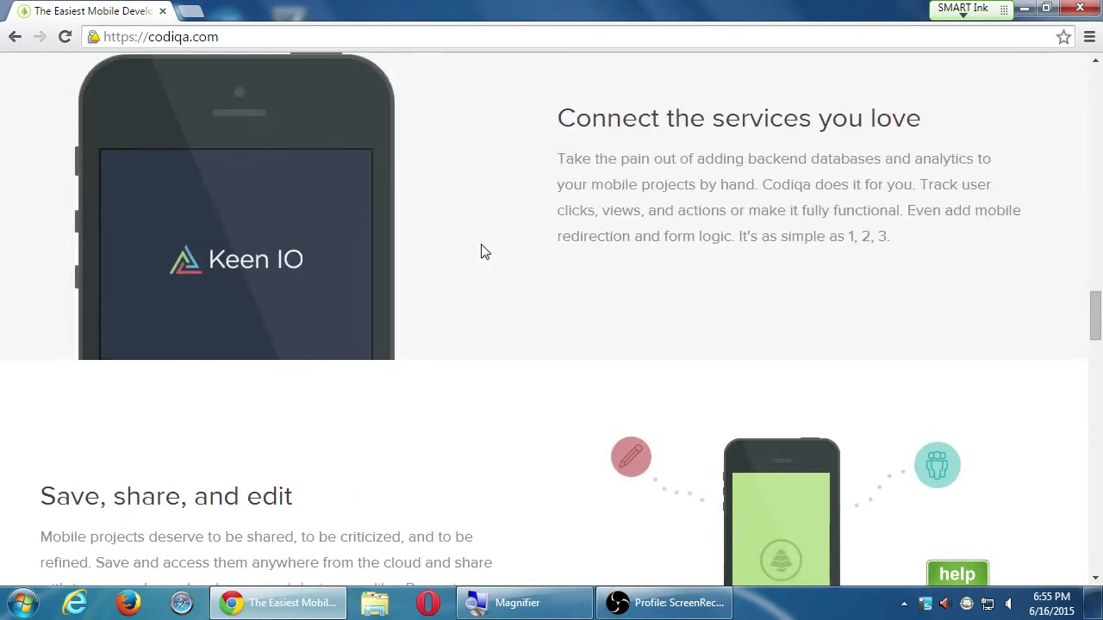
pyautogui.scroll(-3, 485, 252)
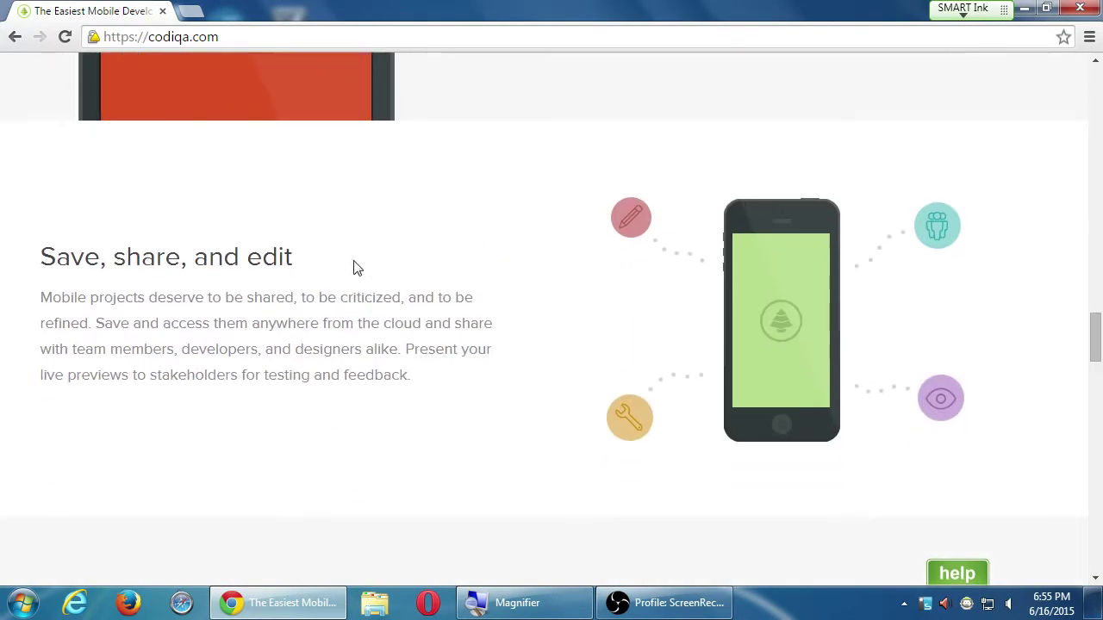
pyautogui.scroll(-3, 357, 266)
pyautogui.scroll(-3, 548, 250)
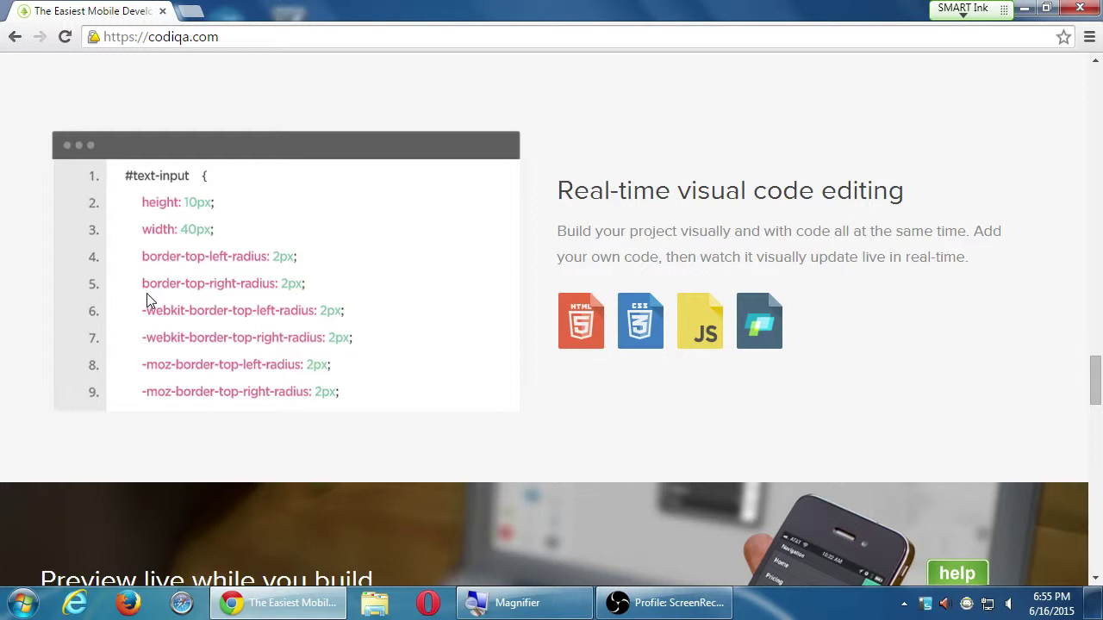
pyautogui.scroll(-5, 147, 300)
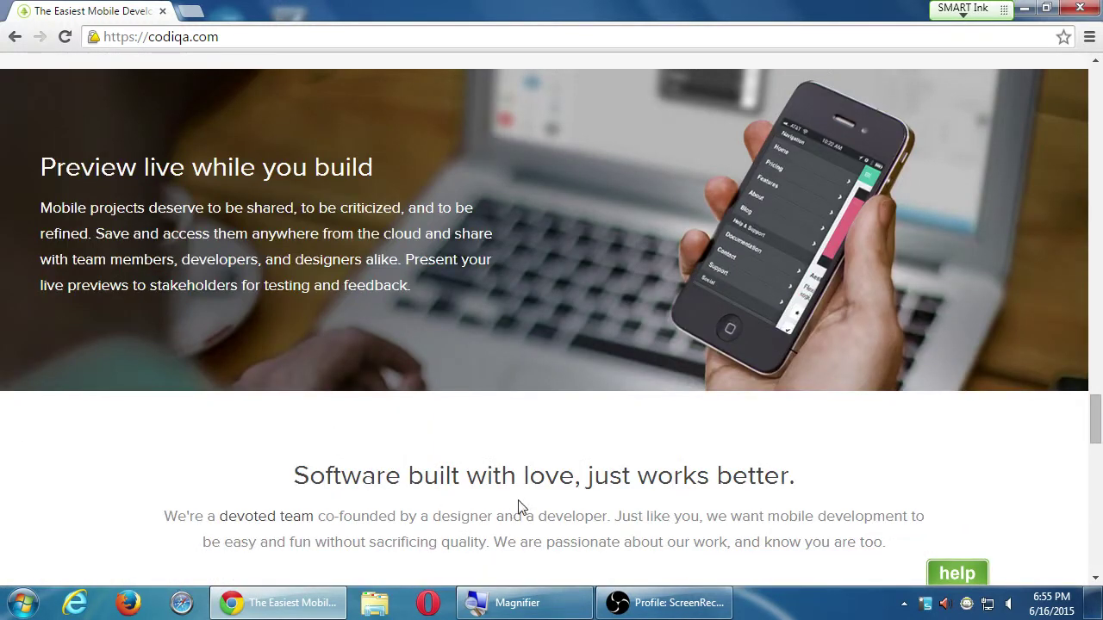
pyautogui.scroll(-1, 517, 509)
pyautogui.scroll(1, 517, 506)
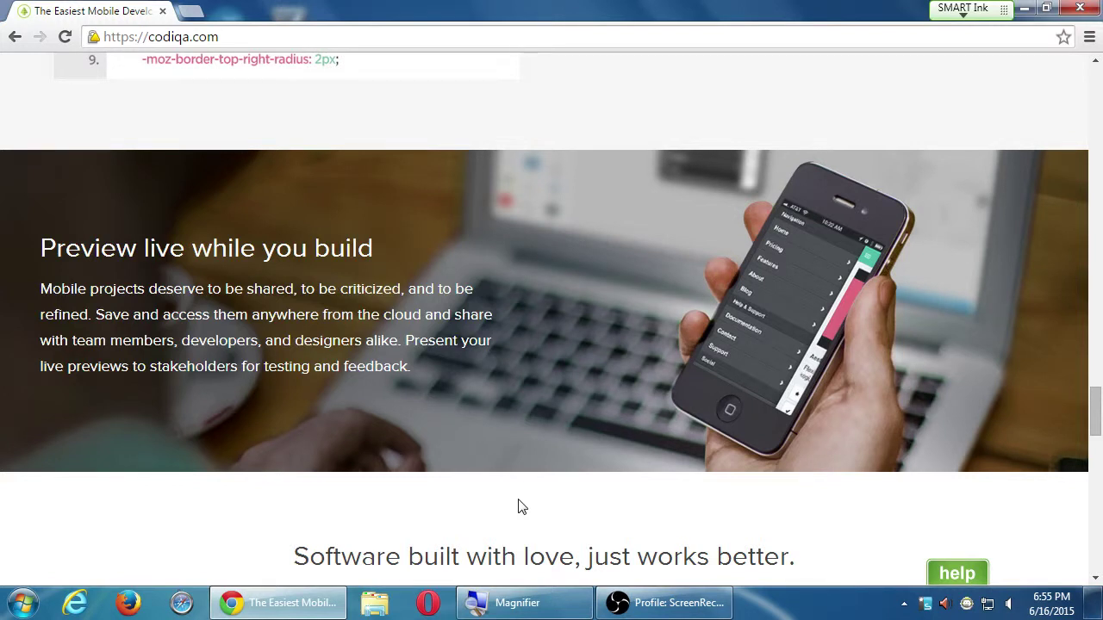
pyautogui.scroll(-4, 523, 499)
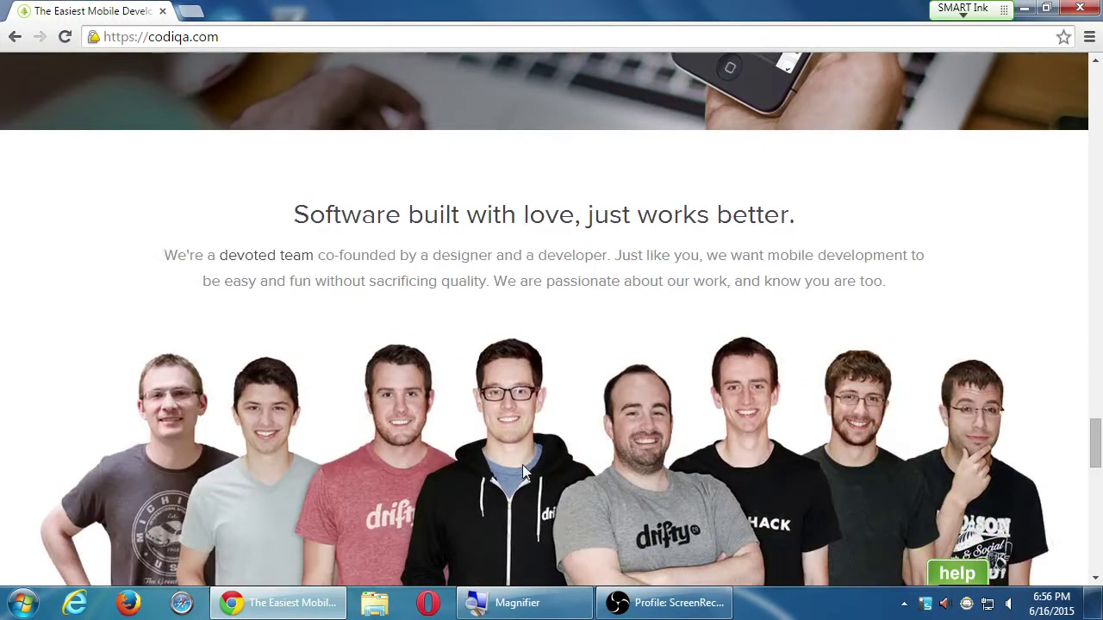
pyautogui.scroll(-8, 522, 464)
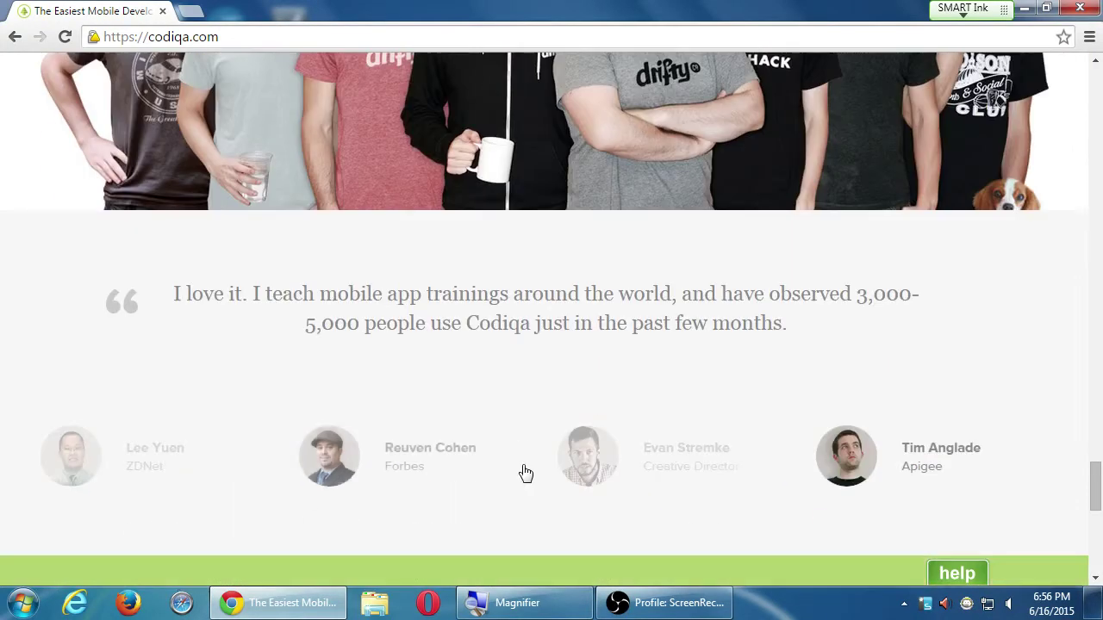
pyautogui.scroll(-3, 523, 464)
pyautogui.scroll(-3, 522, 465)
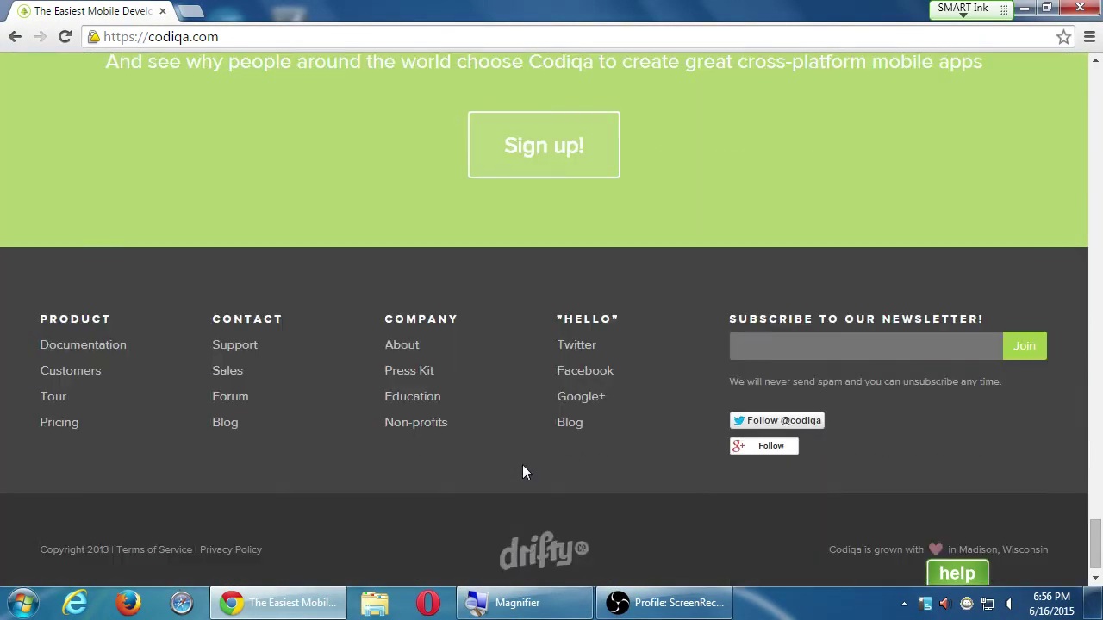
pyautogui.scroll(10, 485, 463)
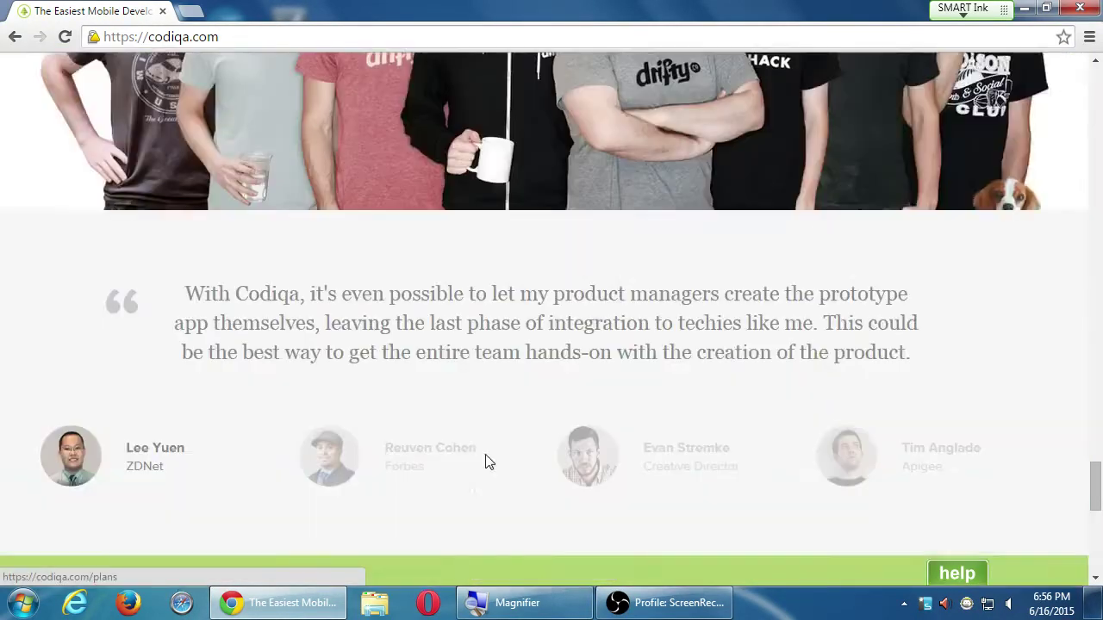
pyautogui.scroll(12, 486, 462)
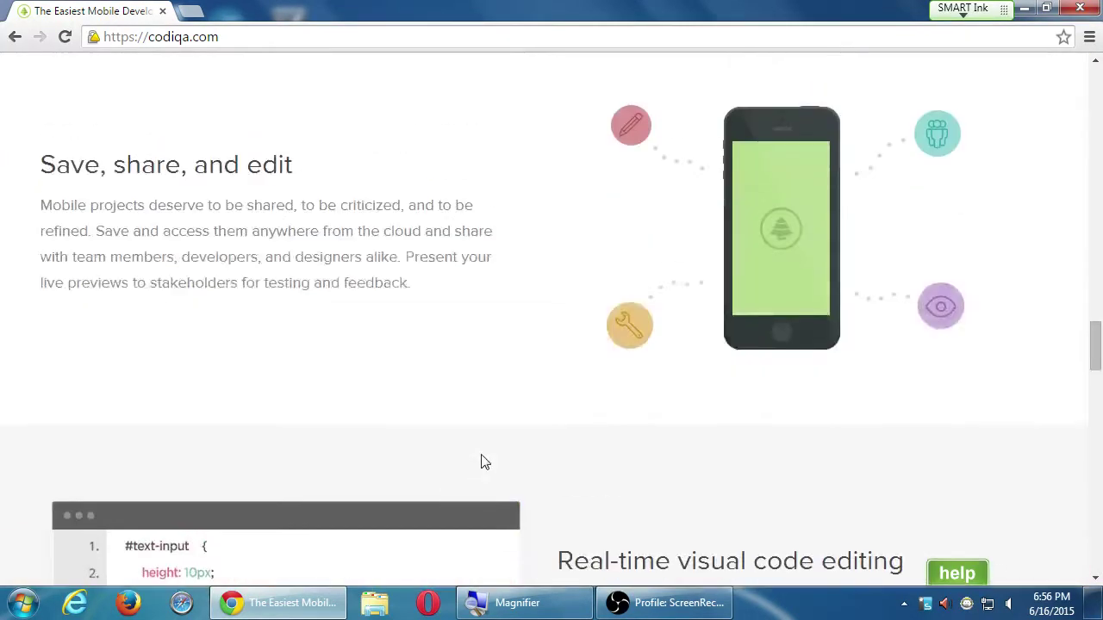
pyautogui.scroll(12, 485, 463)
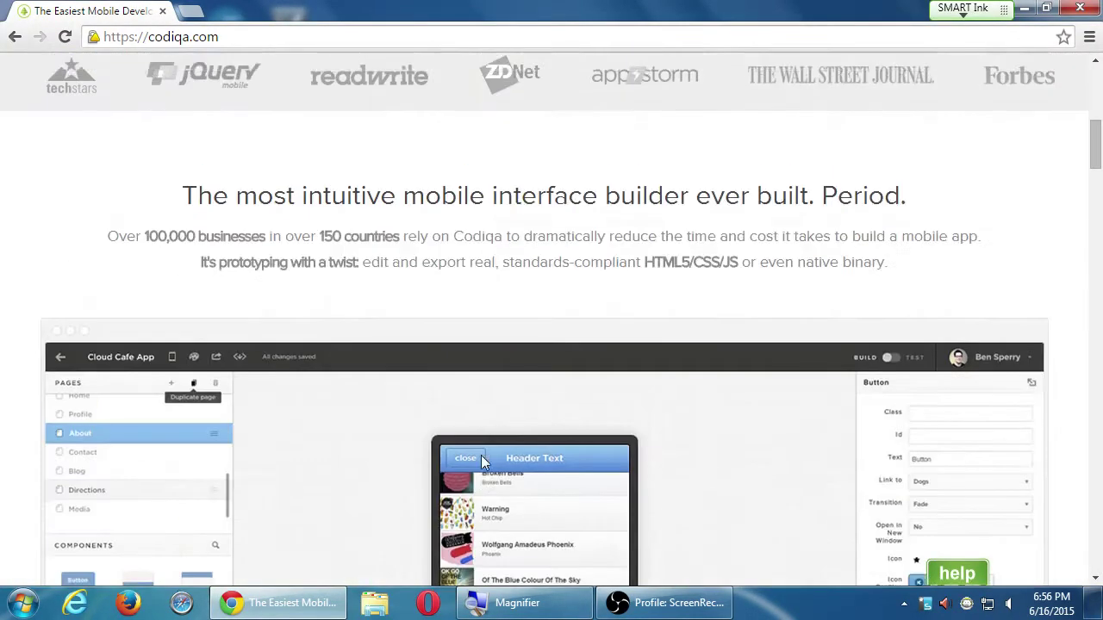
pyautogui.scroll(3, 485, 463)
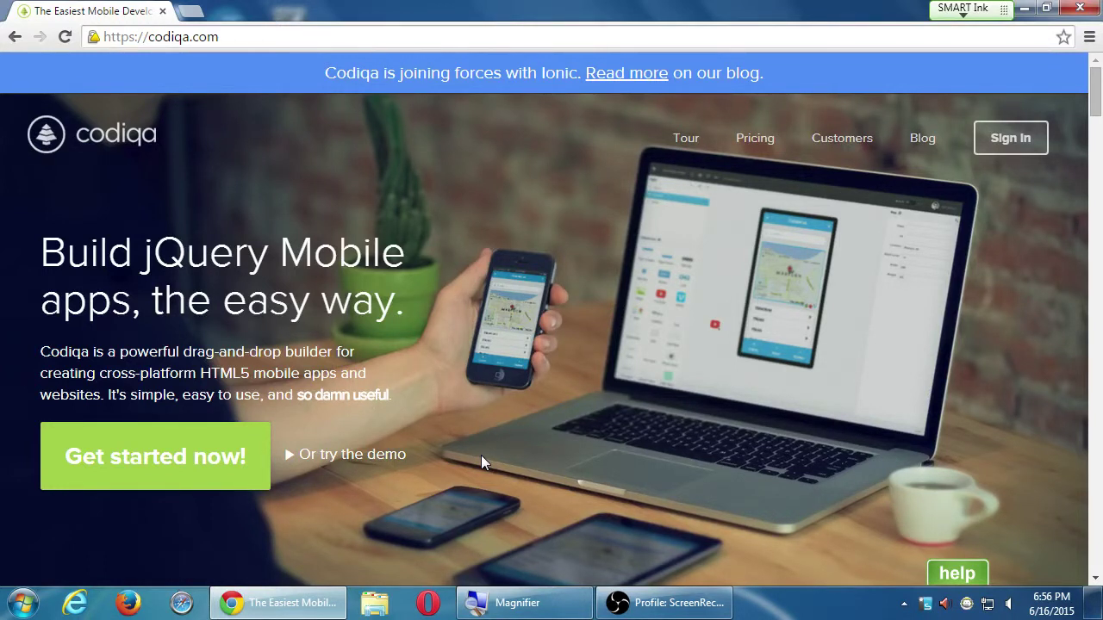
# Open the Codiqa for Desktop page and highlight its free 7-day trial sentence
pyautogui.click(750, 141)
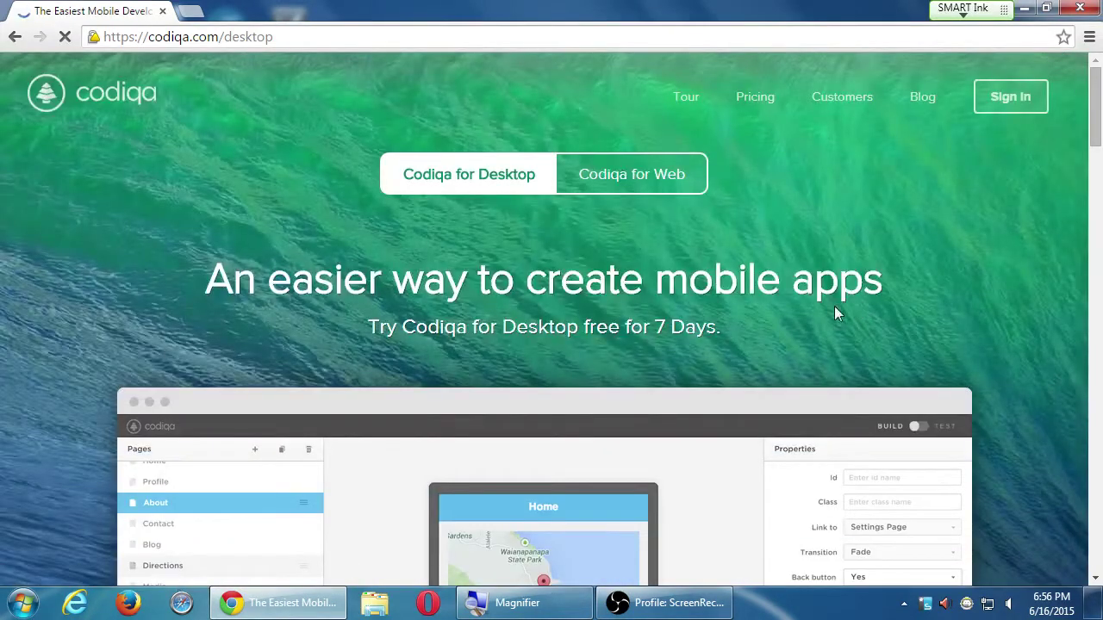
pyautogui.moveTo(371, 327); pyautogui.dragTo(724, 332)
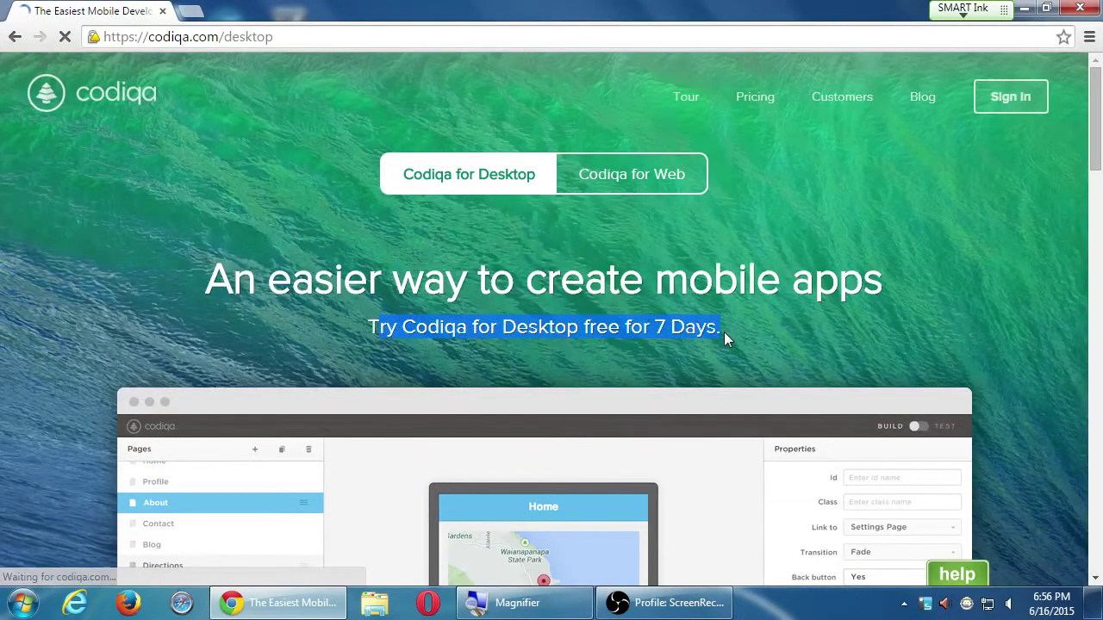
pyautogui.click(746, 334)
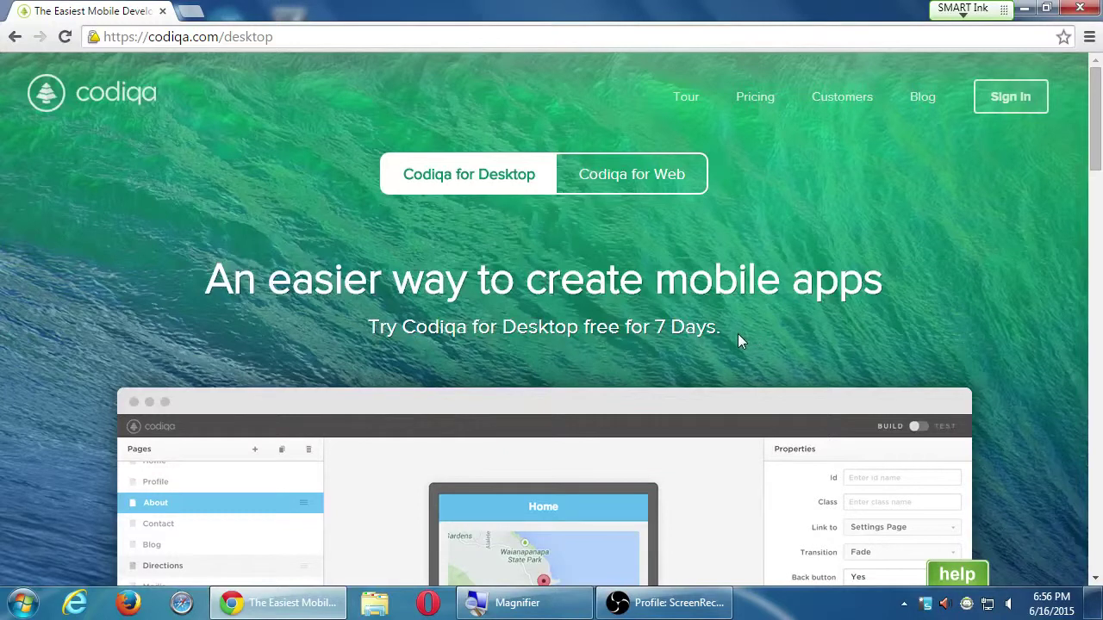
pyautogui.moveTo(724, 337); pyautogui.dragTo(367, 331)
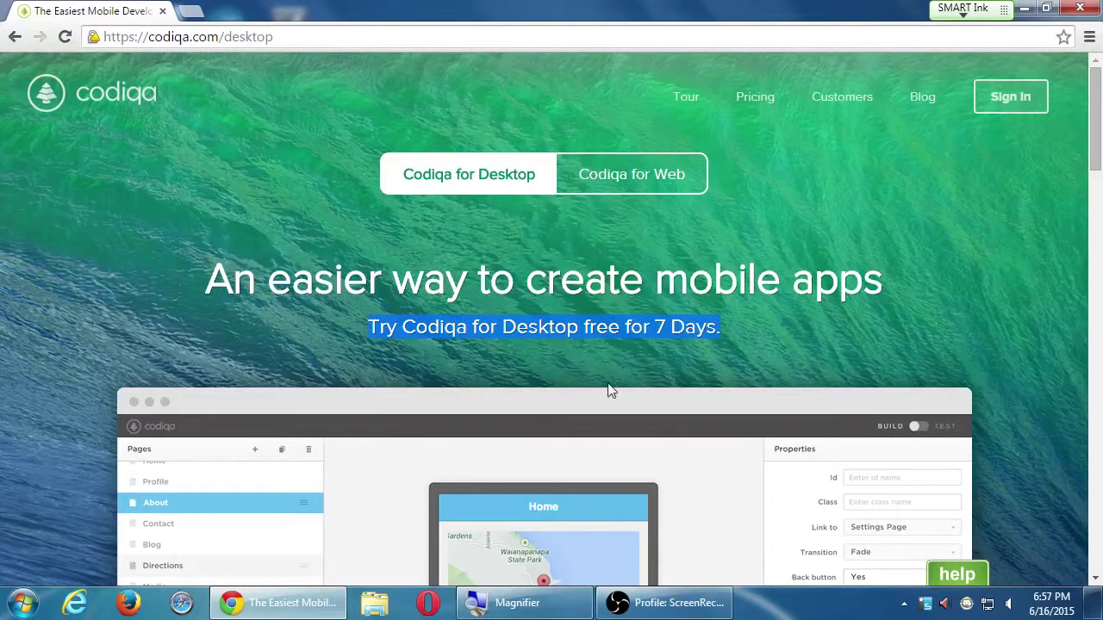
# Scroll down to the 'Focus on what matters. Build with ease.' feature section
pyautogui.scroll(-3, 608, 392)
pyautogui.scroll(-2, 603, 403)
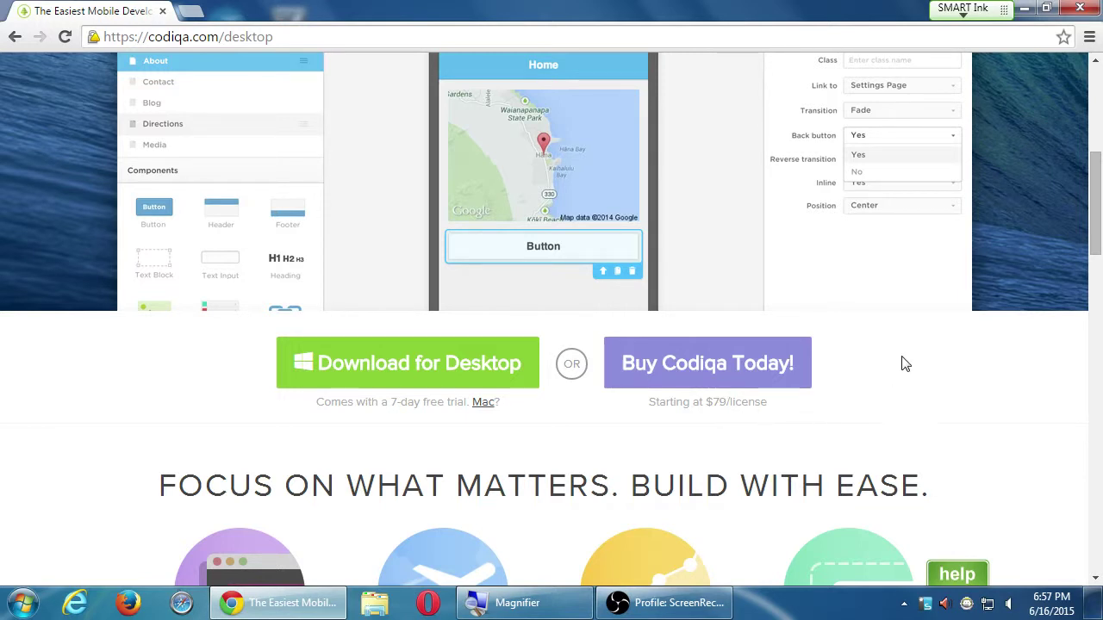
pyautogui.moveTo(1094, 211); pyautogui.dragTo(1094, 282)
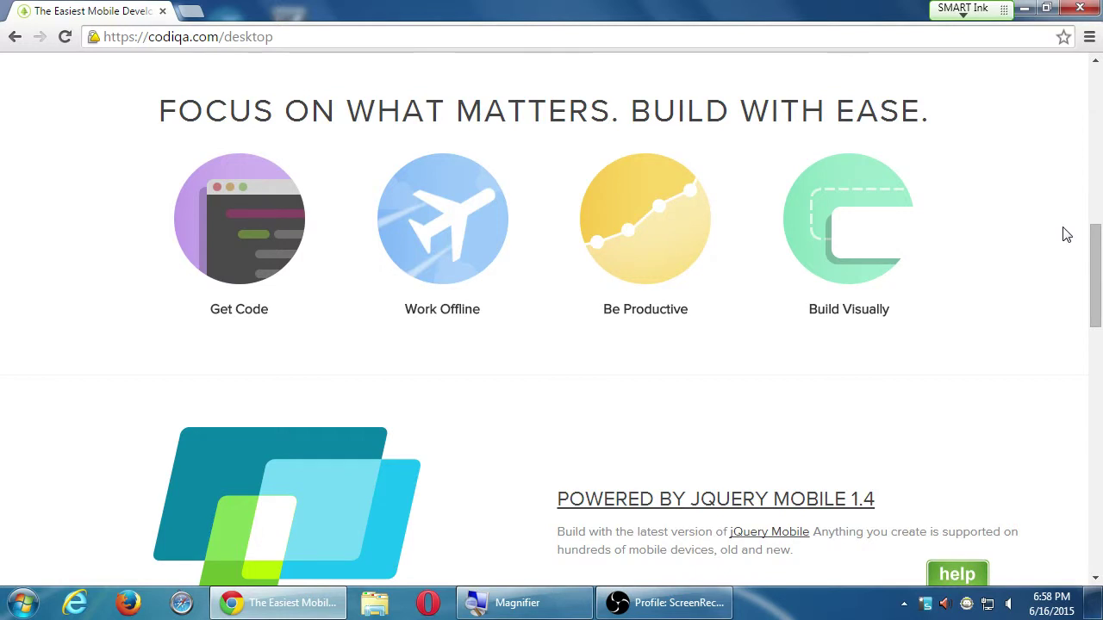
# Scroll the desktop page down to its footer, then jump back to the top with Home
pyautogui.scroll(-3, 1051, 238)
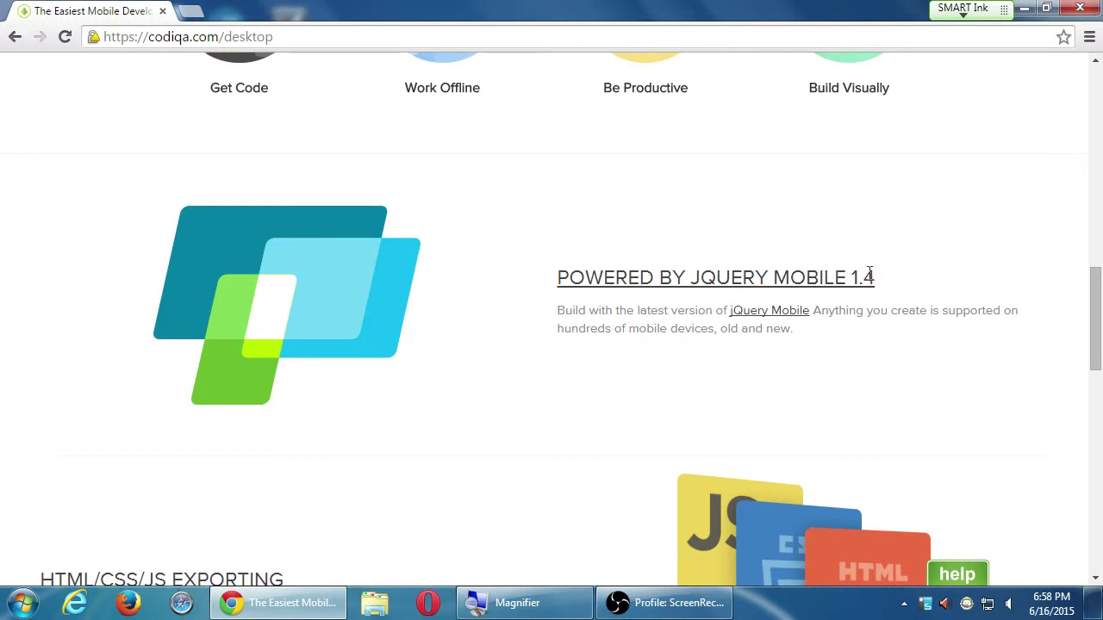
pyautogui.scroll(-1, 836, 272)
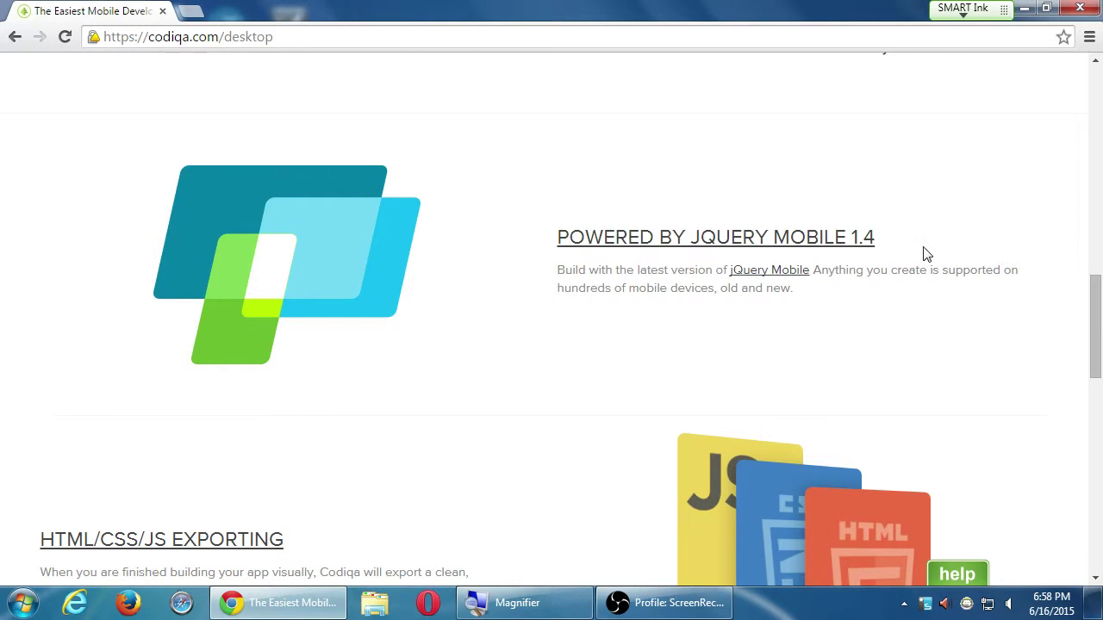
pyautogui.scroll(1, 924, 253)
pyautogui.scroll(-1, 928, 252)
pyautogui.scroll(-2, 928, 252)
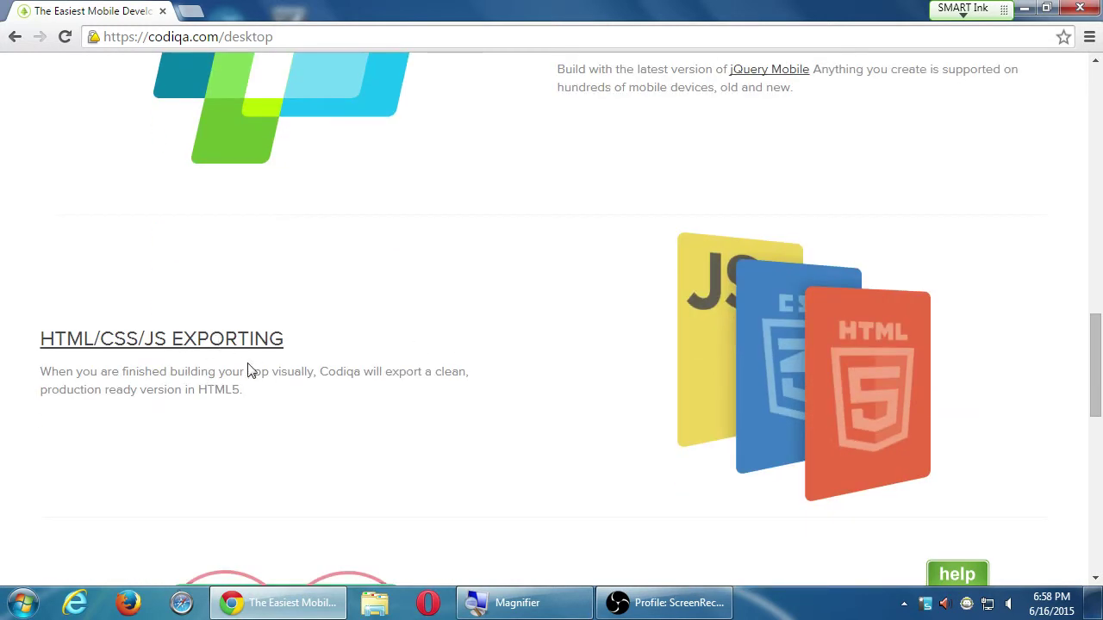
pyautogui.scroll(-5, 219, 387)
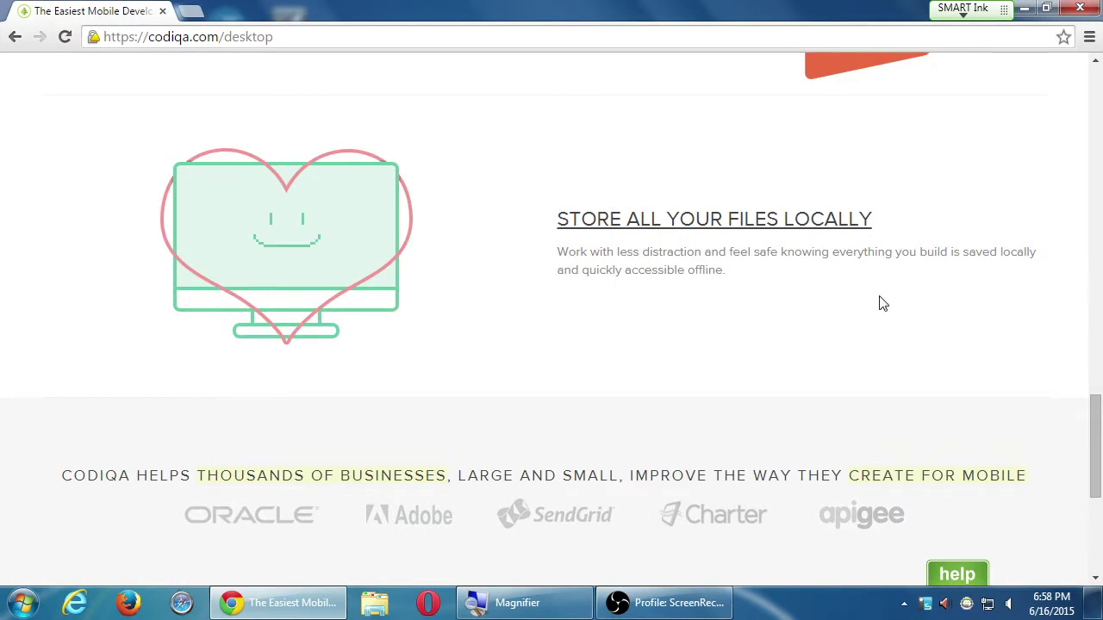
pyautogui.scroll(-1, 724, 295)
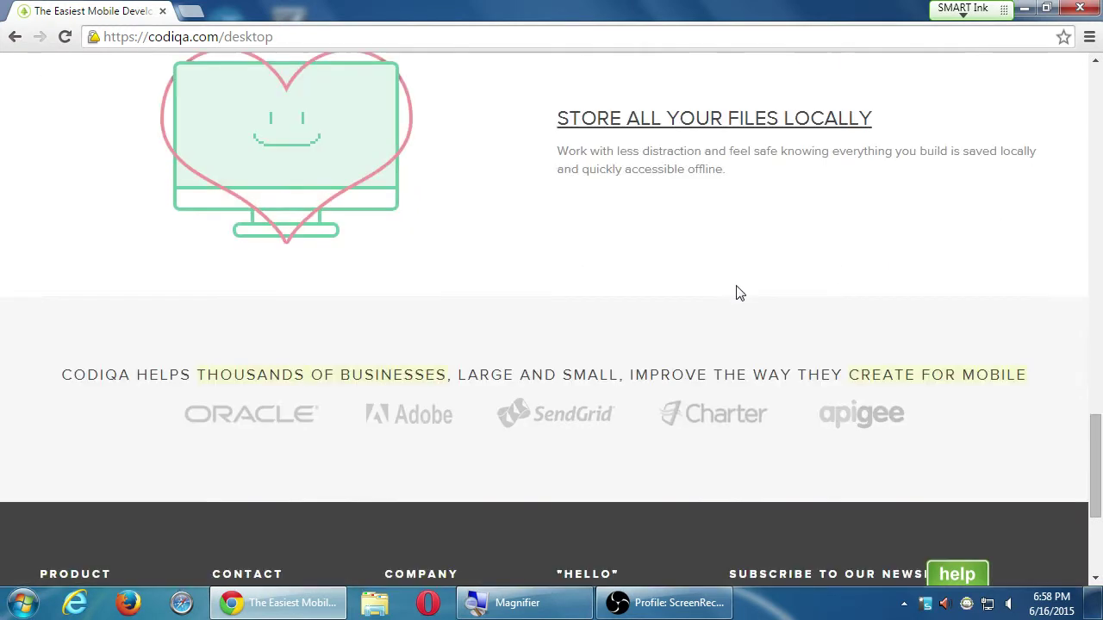
pyautogui.scroll(1, 336, 412)
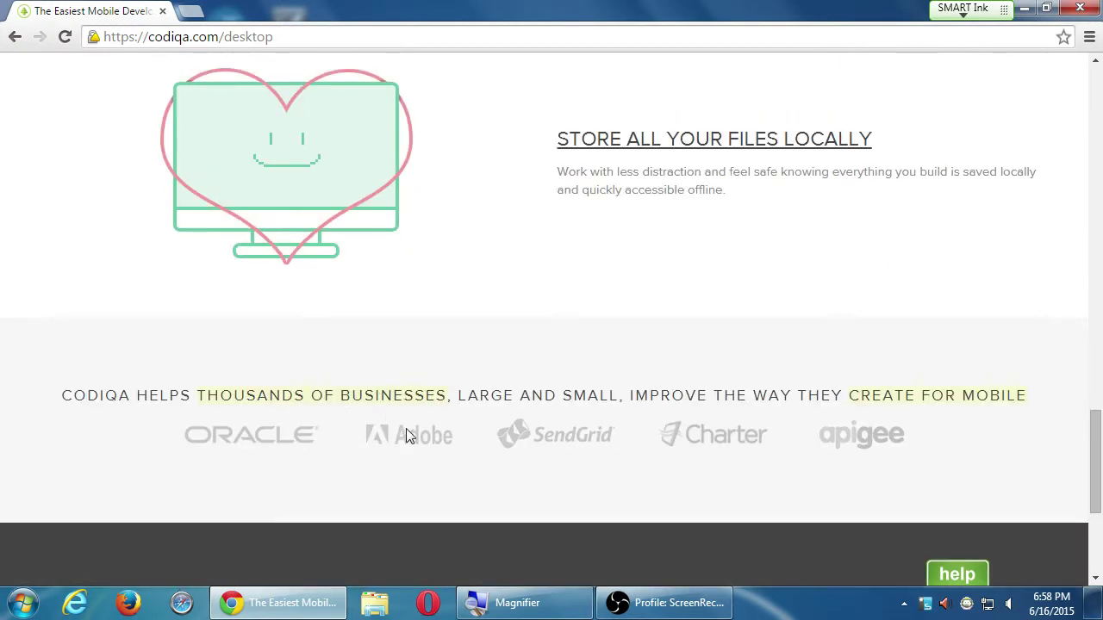
pyautogui.scroll(-1, 407, 429)
pyautogui.scroll(-3, 271, 420)
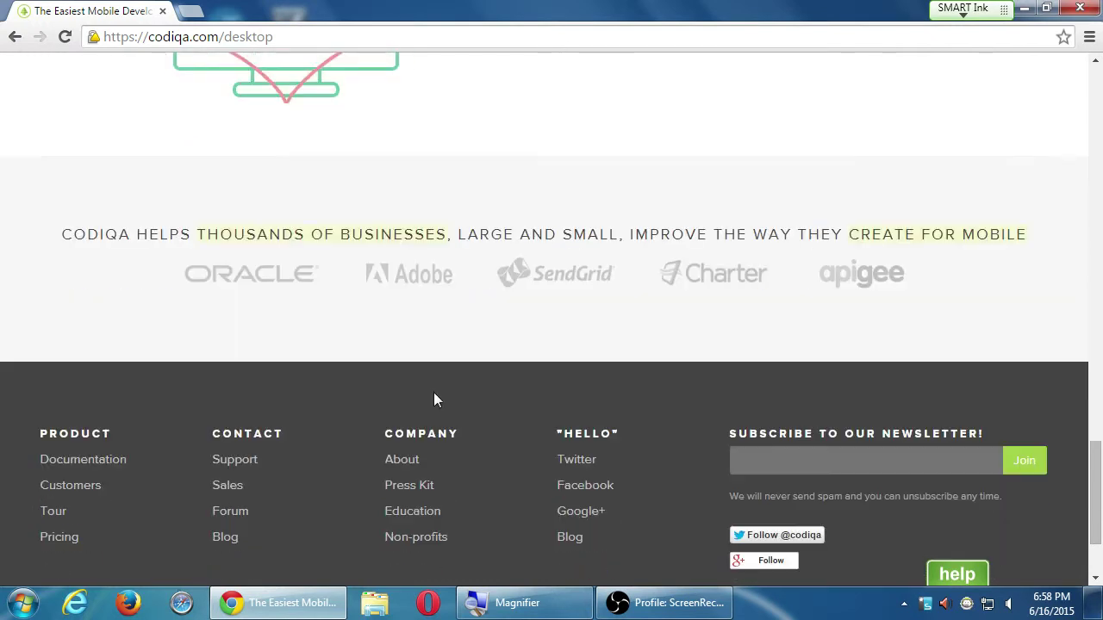
pyautogui.scroll(4, 434, 395)
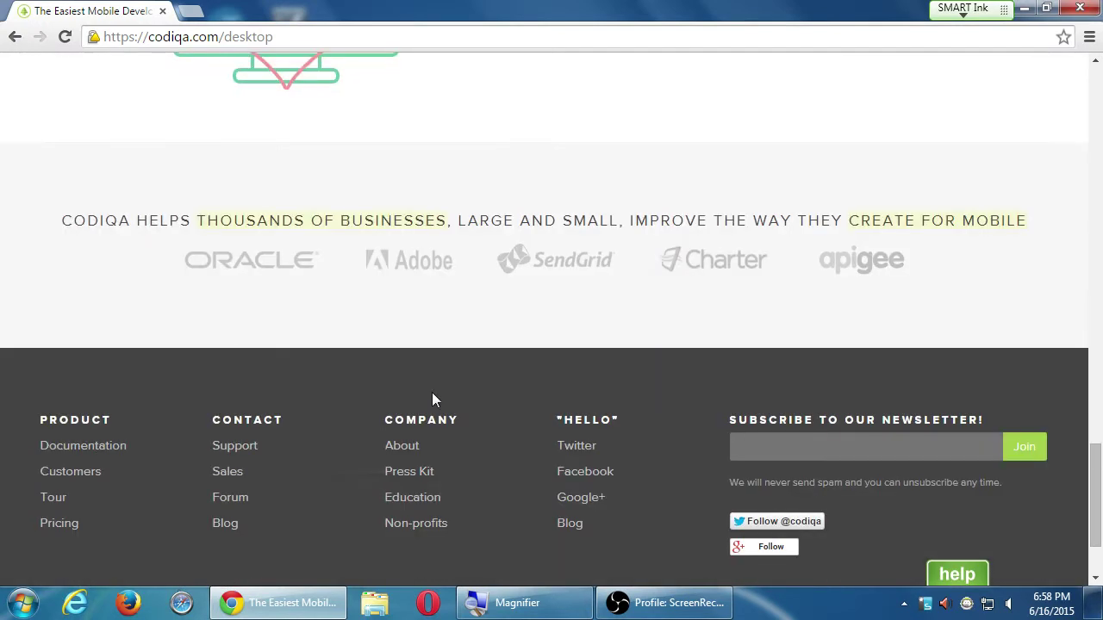
pyautogui.press('Home')
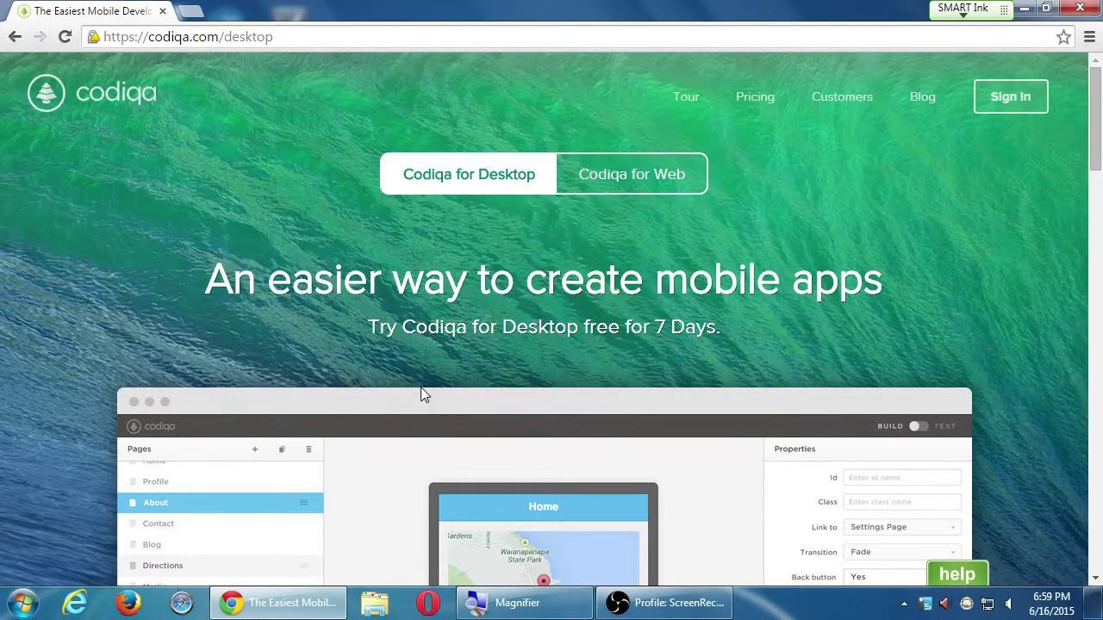
# Look at the Tour page, go back to the codiqa.com homepage and select its address
pyautogui.click(682, 100)
pyautogui.hotkey('alt', 'Left')
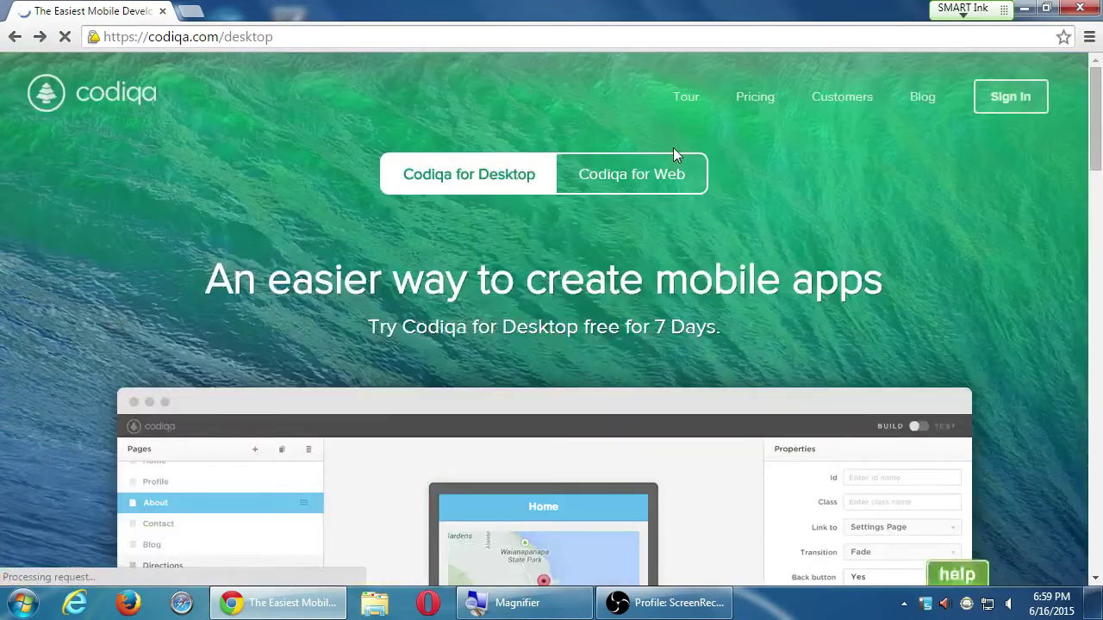
pyautogui.hotkey('alt', 'Left')
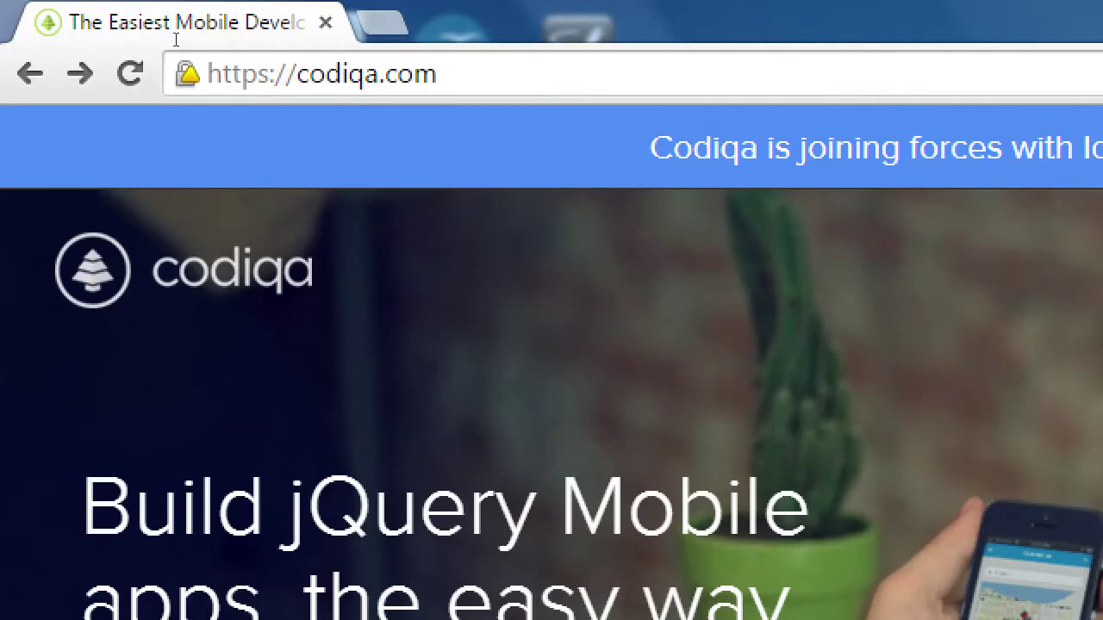
pyautogui.click(177, 42)
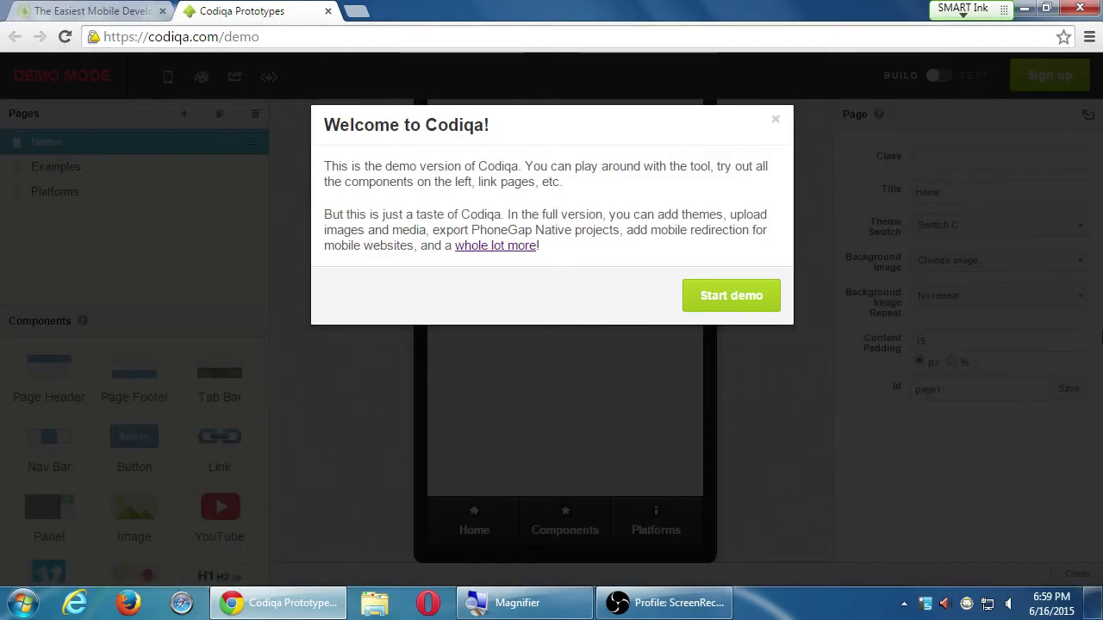
# Start the demo, drag a Button below the Home page's welcome text, then return to the first tab
pyautogui.click(746, 300)
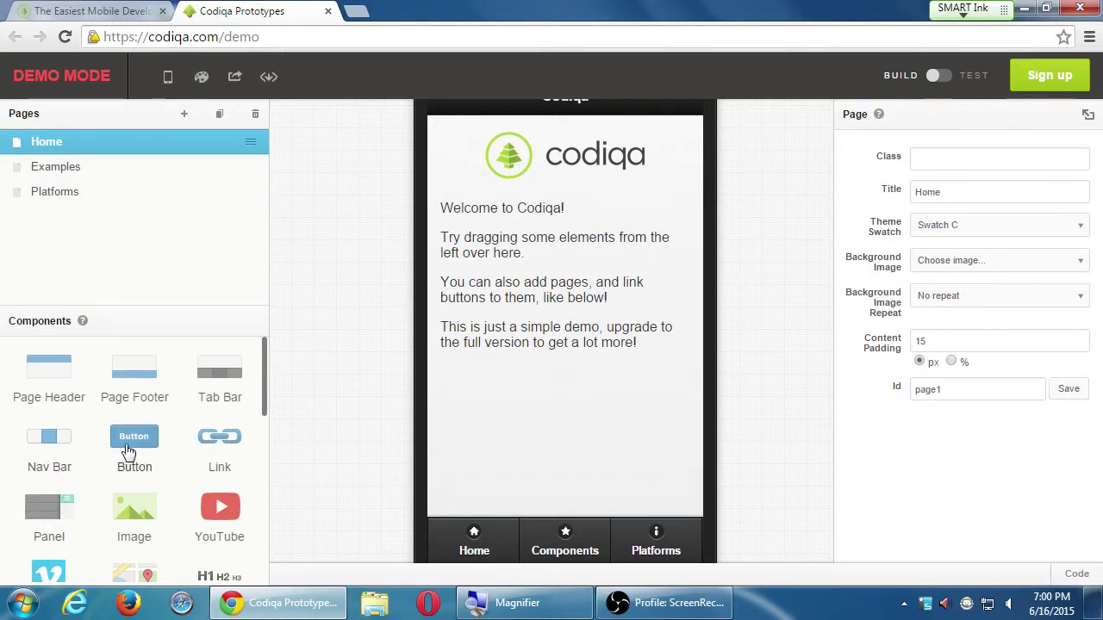
pyautogui.moveTo(128, 450); pyautogui.dragTo(569, 422)
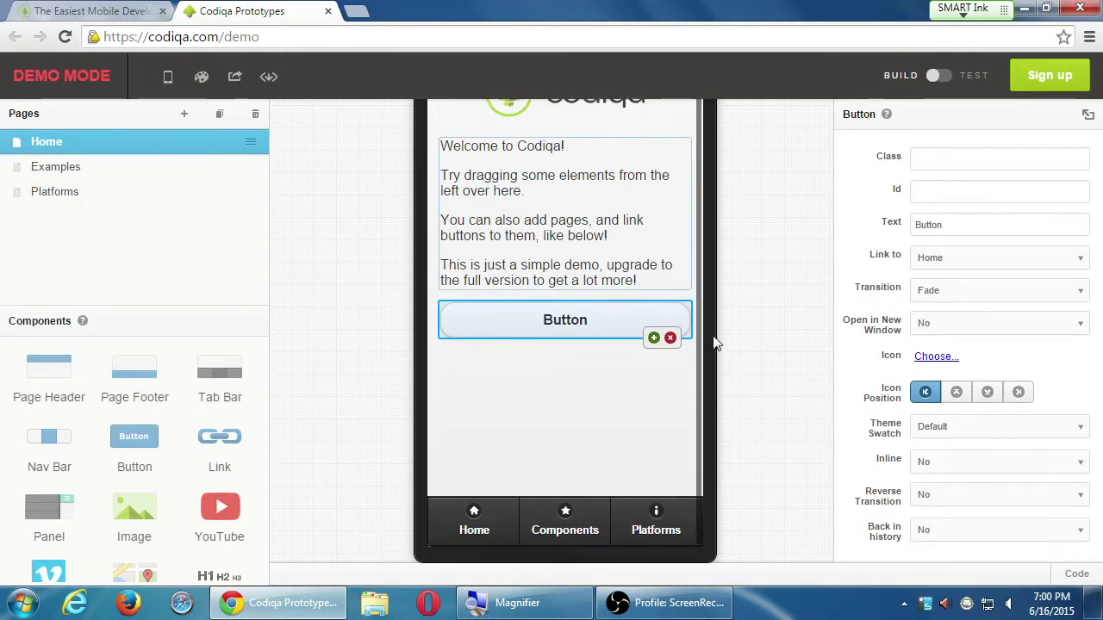
pyautogui.scroll(1, 763, 362)
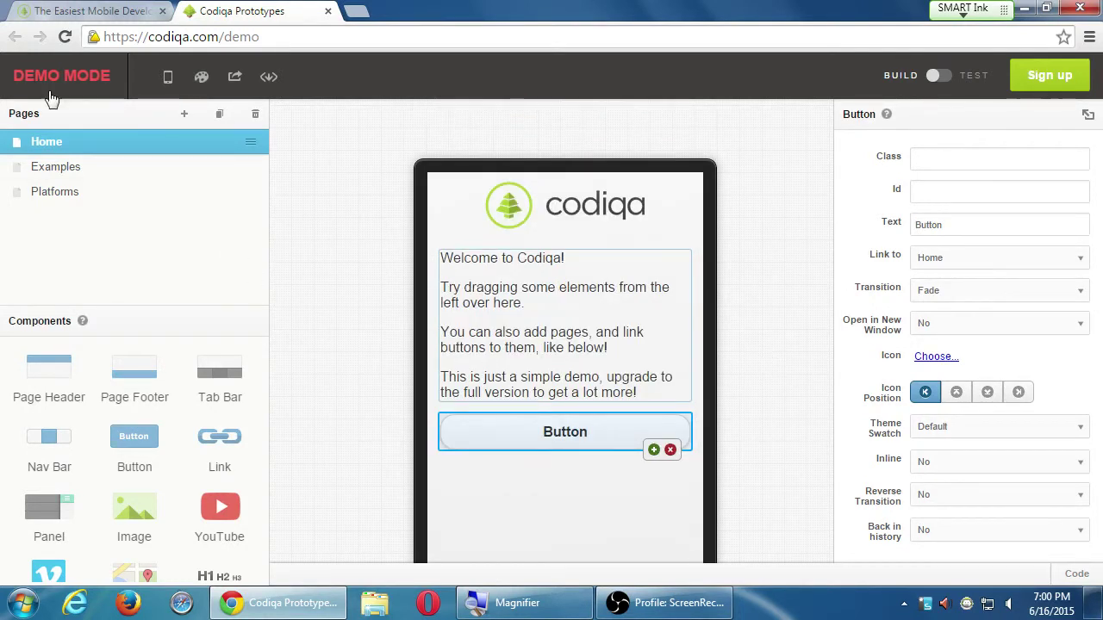
pyautogui.click(86, 10)
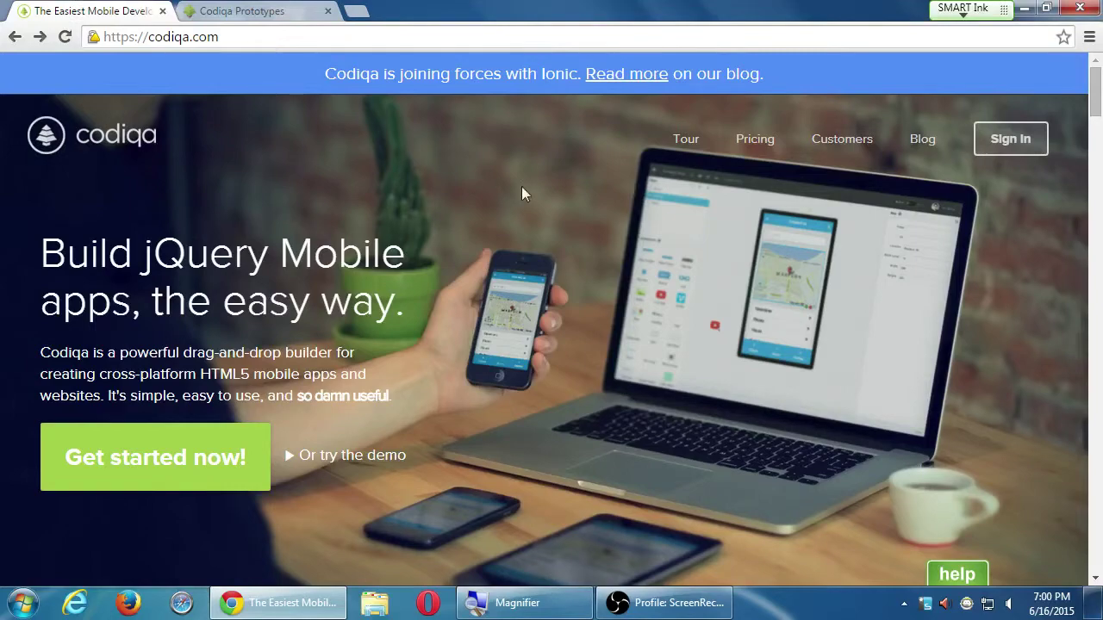
# Zoom in and out with Magnifier, scroll through the homepage features, then open a new tab
pyautogui.press('super+plus')
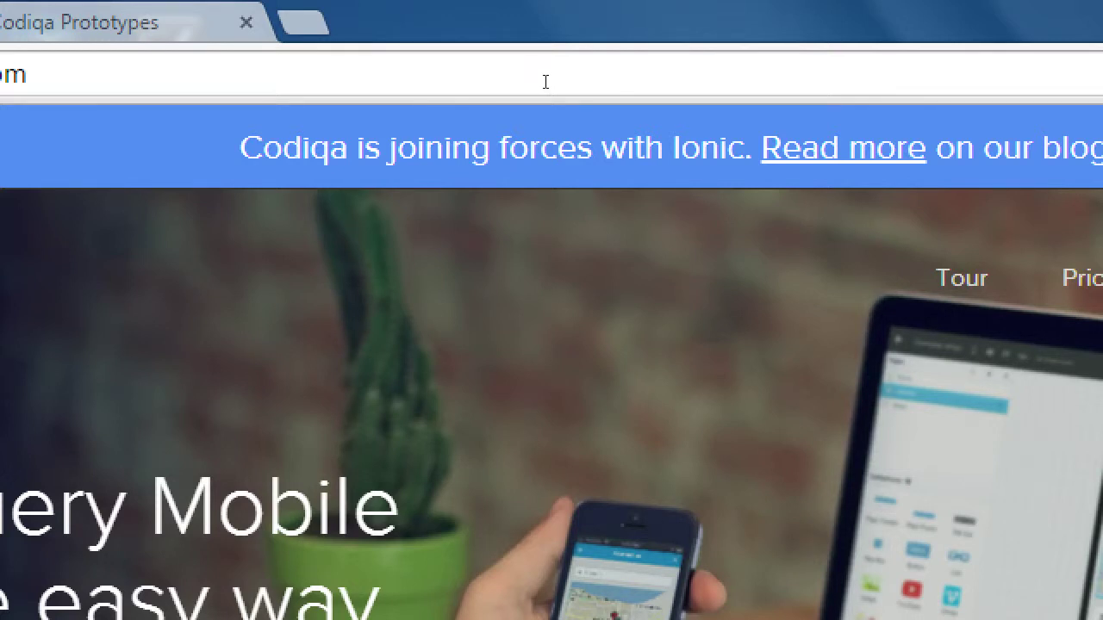
pyautogui.press('super+minus')
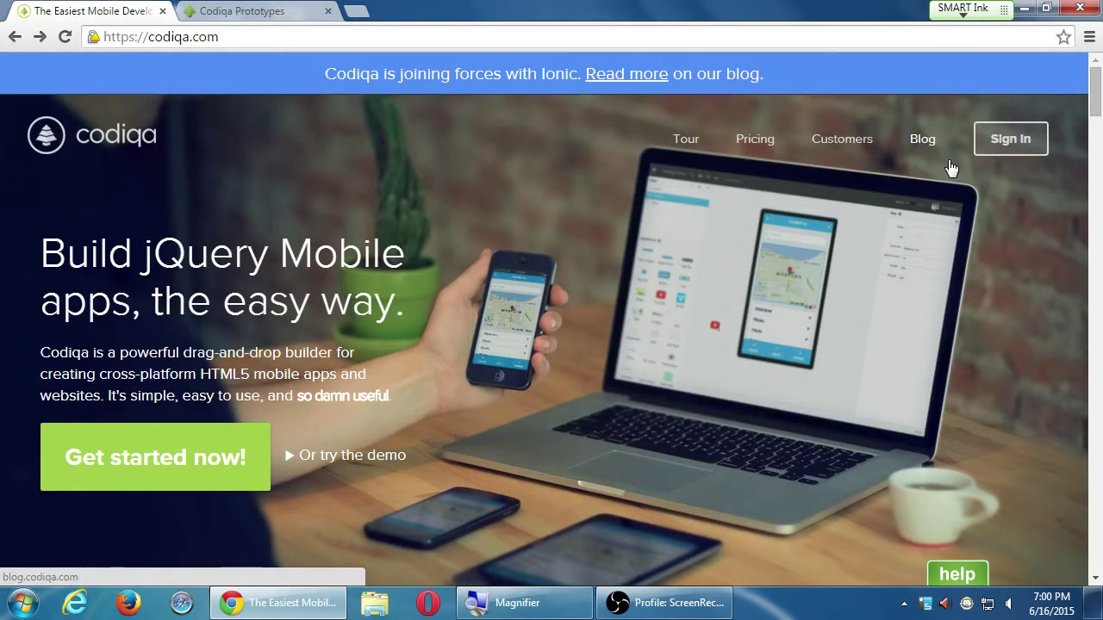
pyautogui.scroll(-10, 1028, 180)
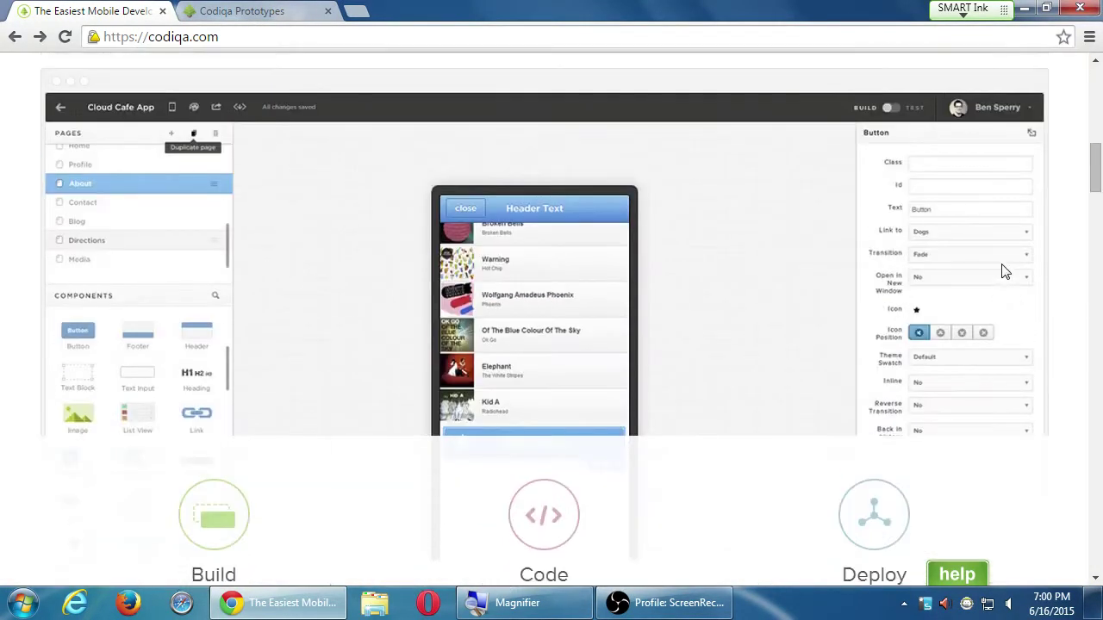
pyautogui.scroll(-7, 1004, 273)
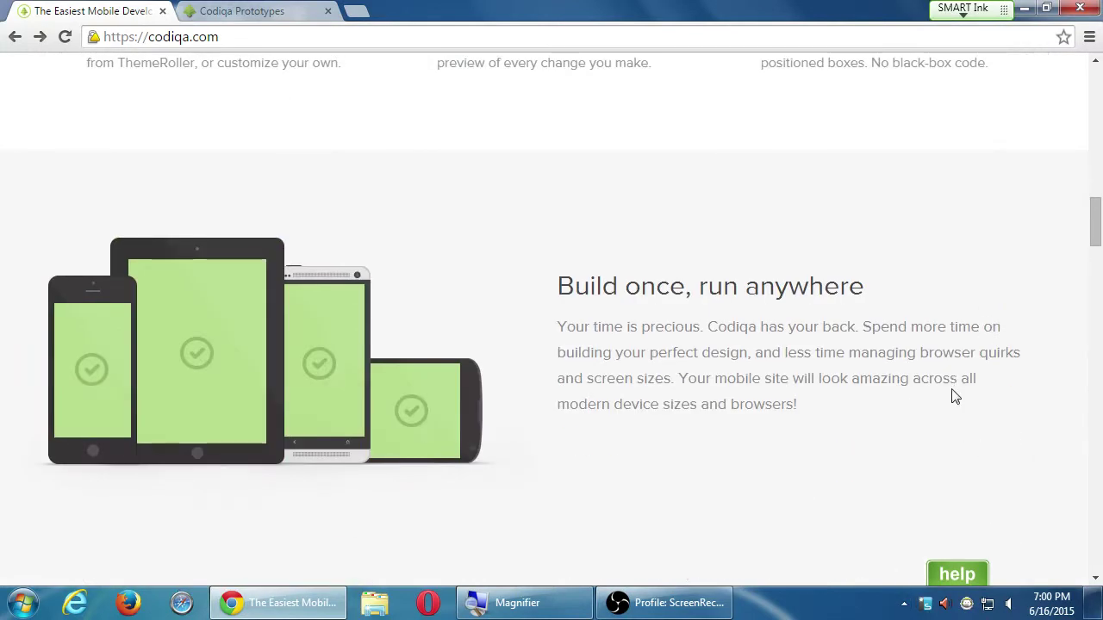
pyautogui.scroll(2, 955, 396)
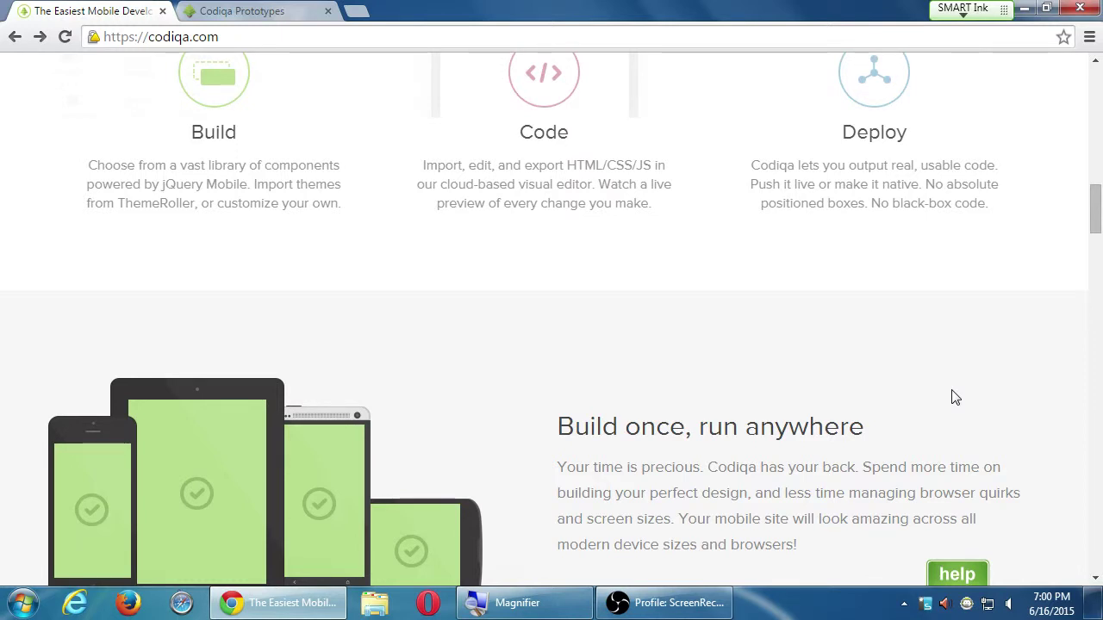
pyautogui.click(1098, 80)
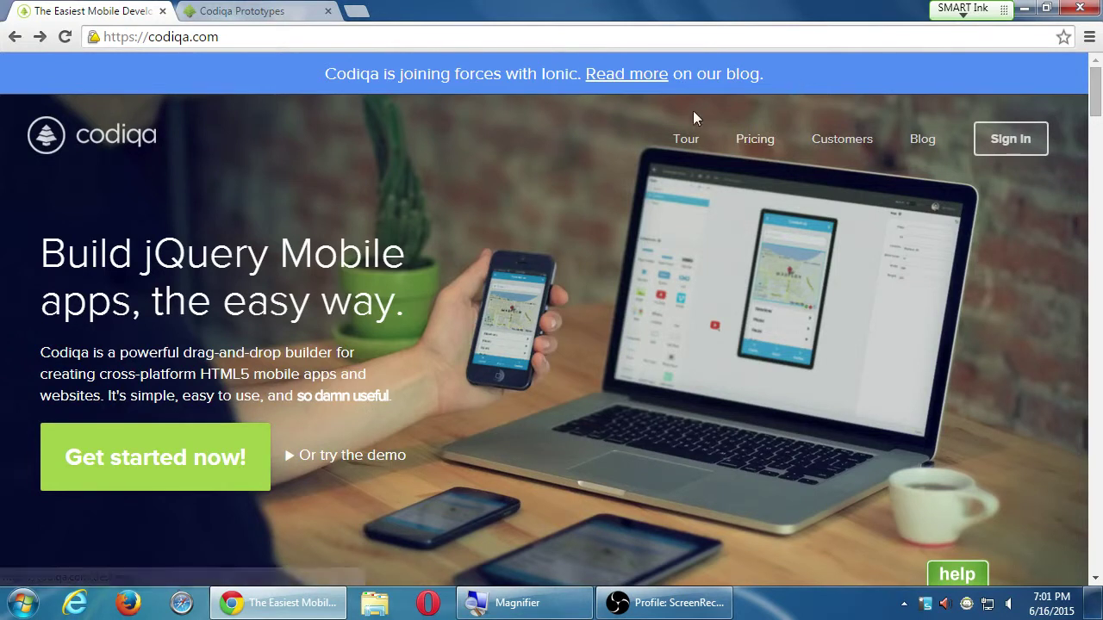
pyautogui.click(356, 11)
# Search Google for 'codiqa competitors', then close the results tab
pyautogui.write('codiqa.com')
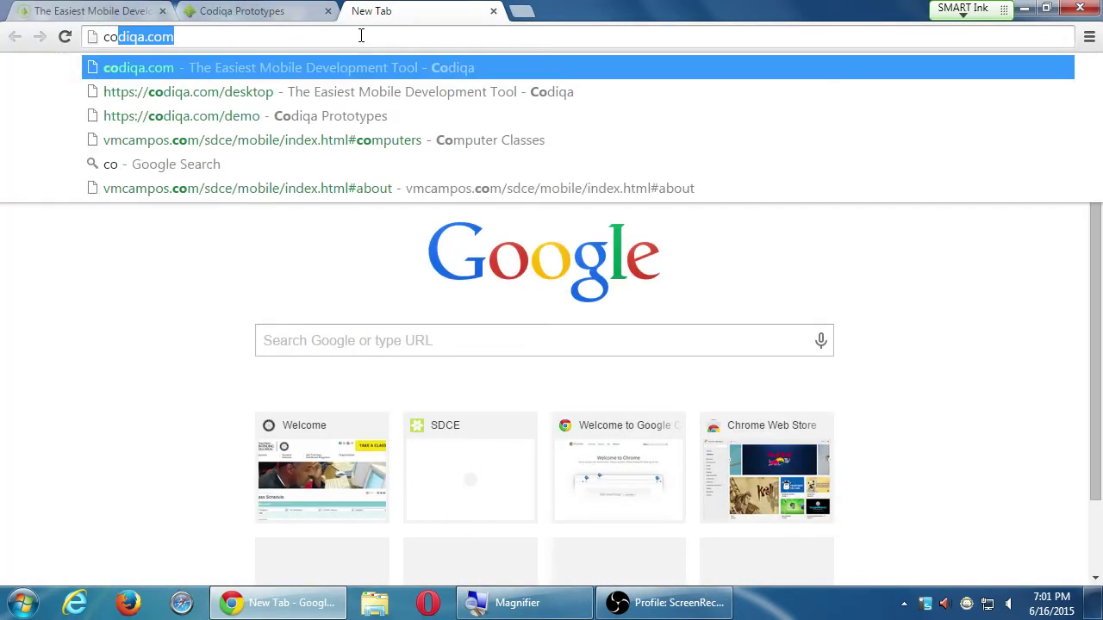
pyautogui.press('Right')
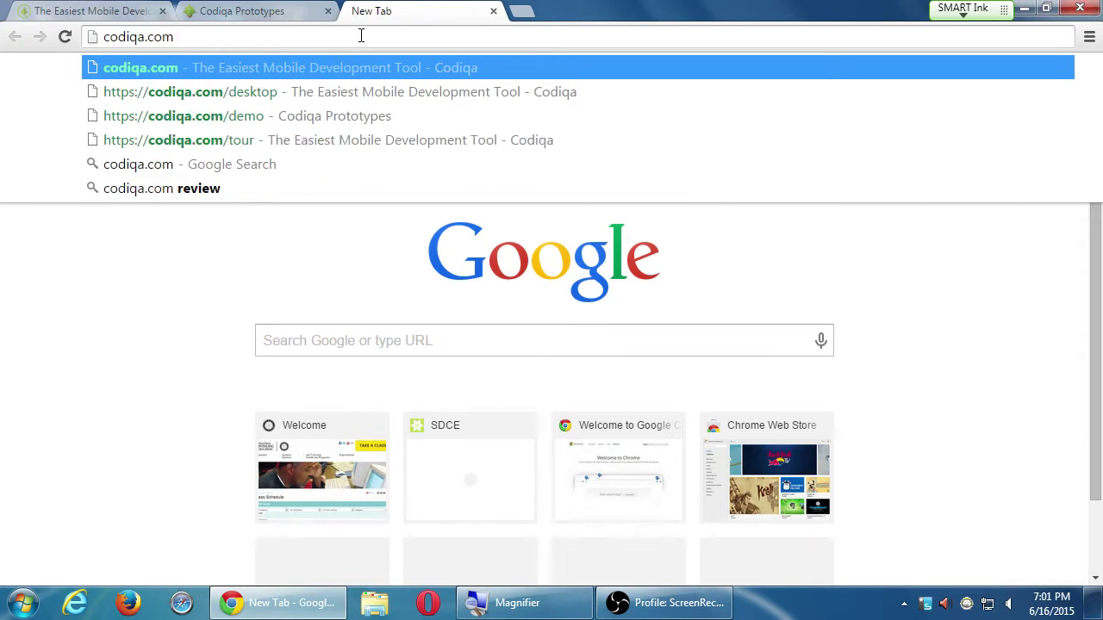
pyautogui.press('Down')
pyautogui.press('Down')
pyautogui.press('Down')
pyautogui.press('Down')
pyautogui.press('Down')
pyautogui.press('Return')
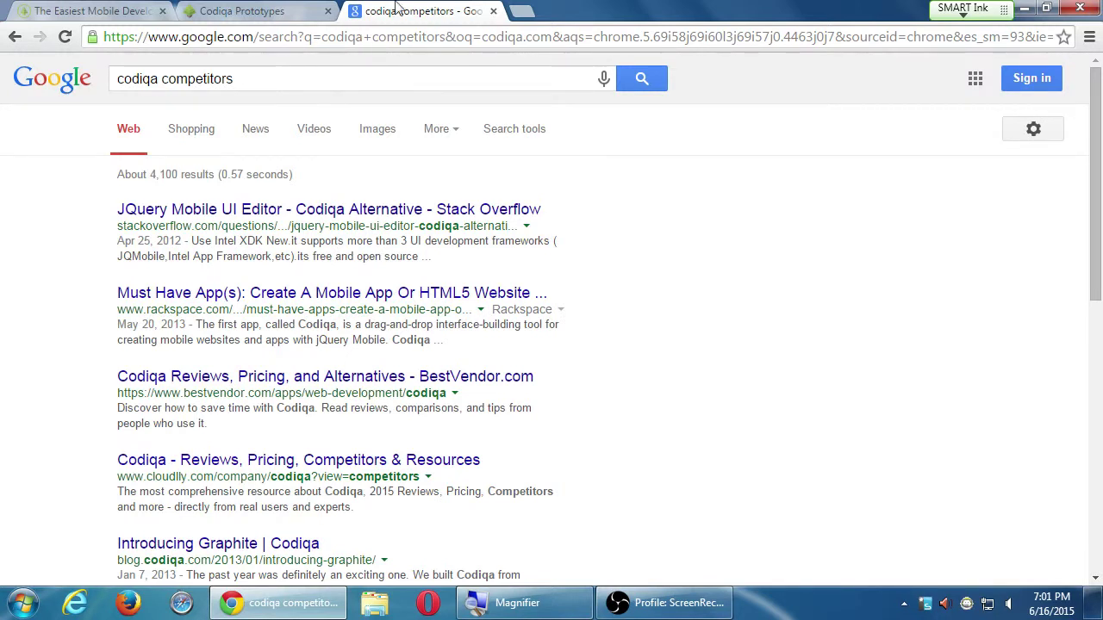
pyautogui.click(493, 11)
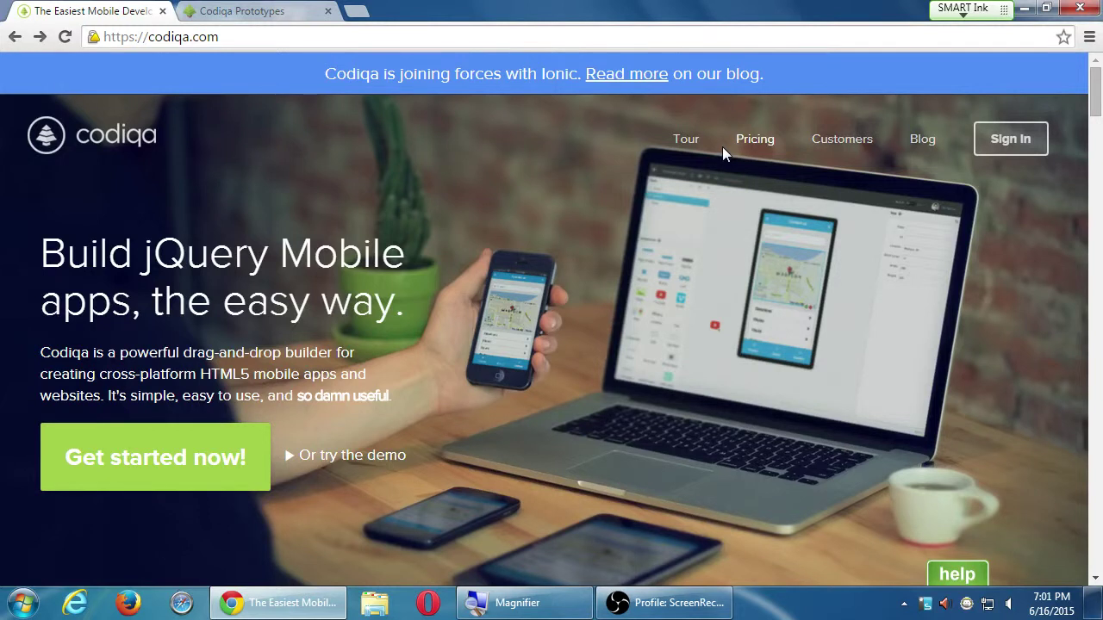
# Reopen the demo, close the duplicate tab, and switch to the original demo editor tab
pyautogui.click(340, 457)
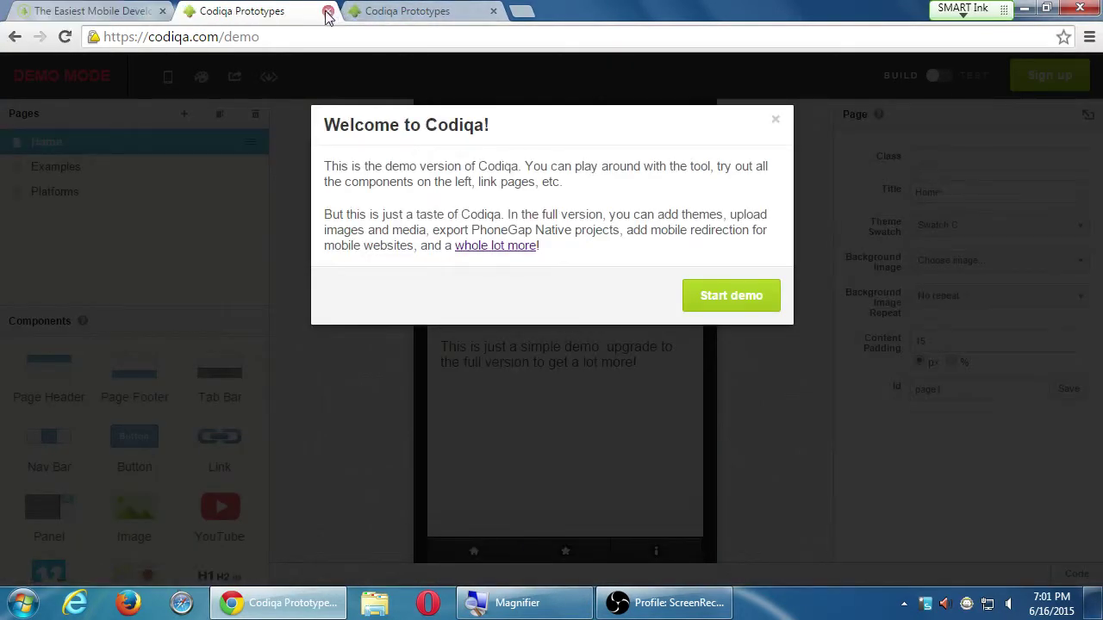
pyautogui.click(328, 11)
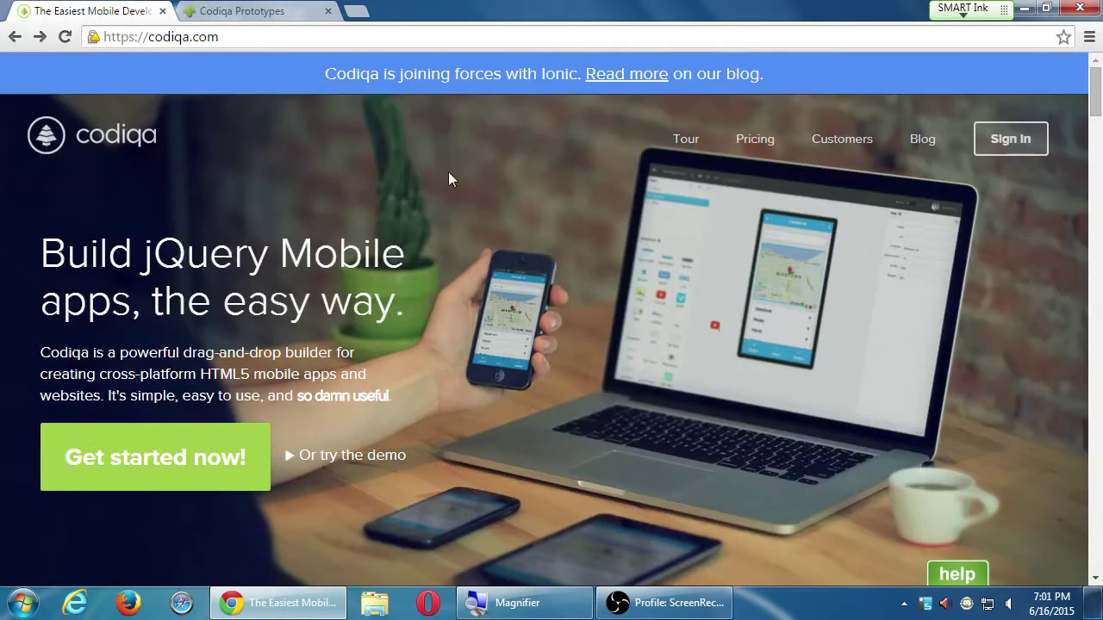
pyautogui.click(315, 9)
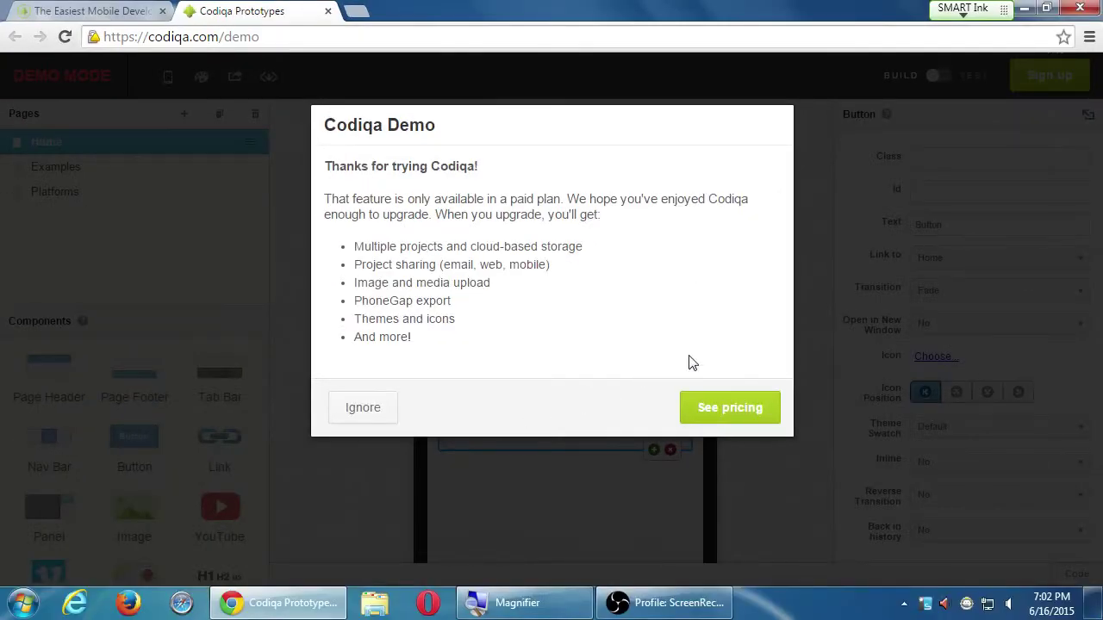
pyautogui.click(357, 407)
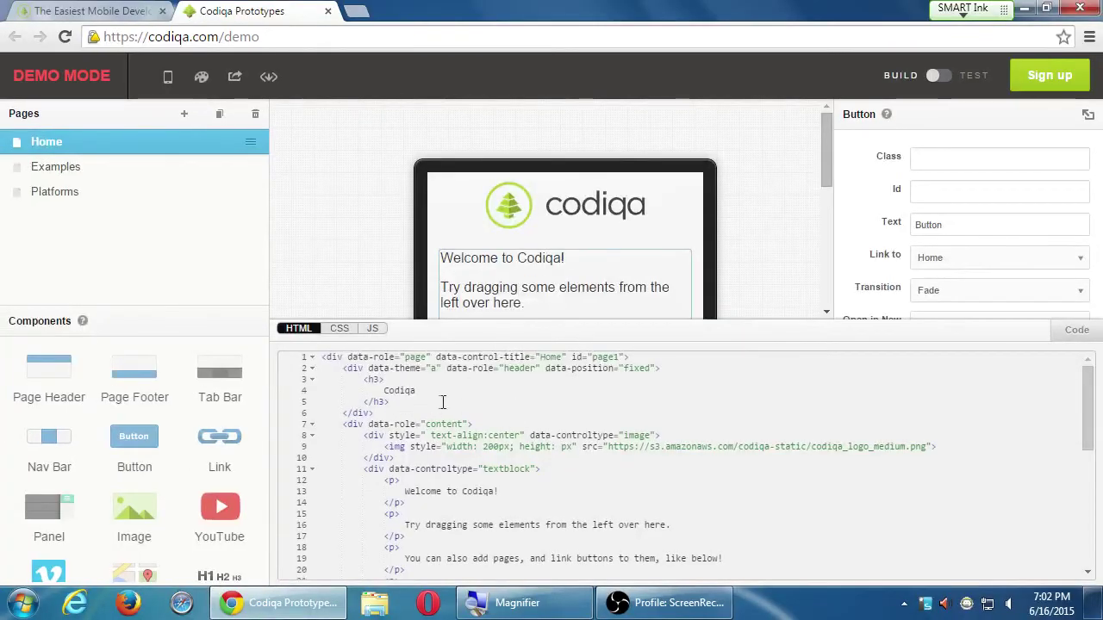
pyautogui.moveTo(412, 218); pyautogui.dragTo(622, 418)
pyautogui.moveTo(546, 496); pyautogui.dragTo(593, 503)
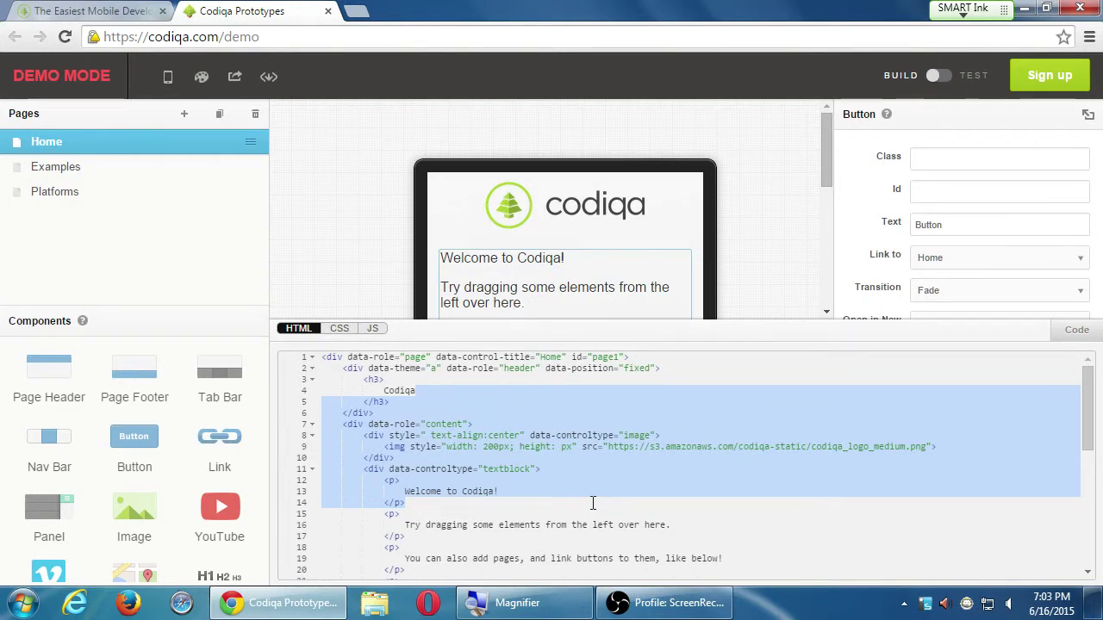
pyautogui.click(1076, 333)
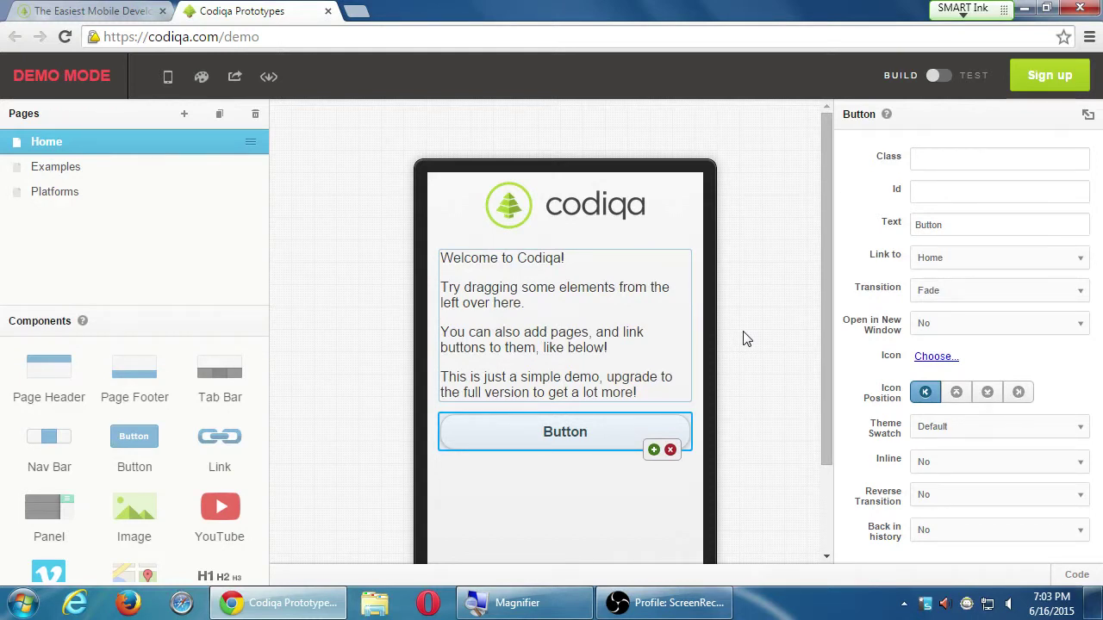
# Load the user's Delicious bookmarks profile page (delicious.com) in place of the Codiqa demo
pyautogui.click(297, 38)
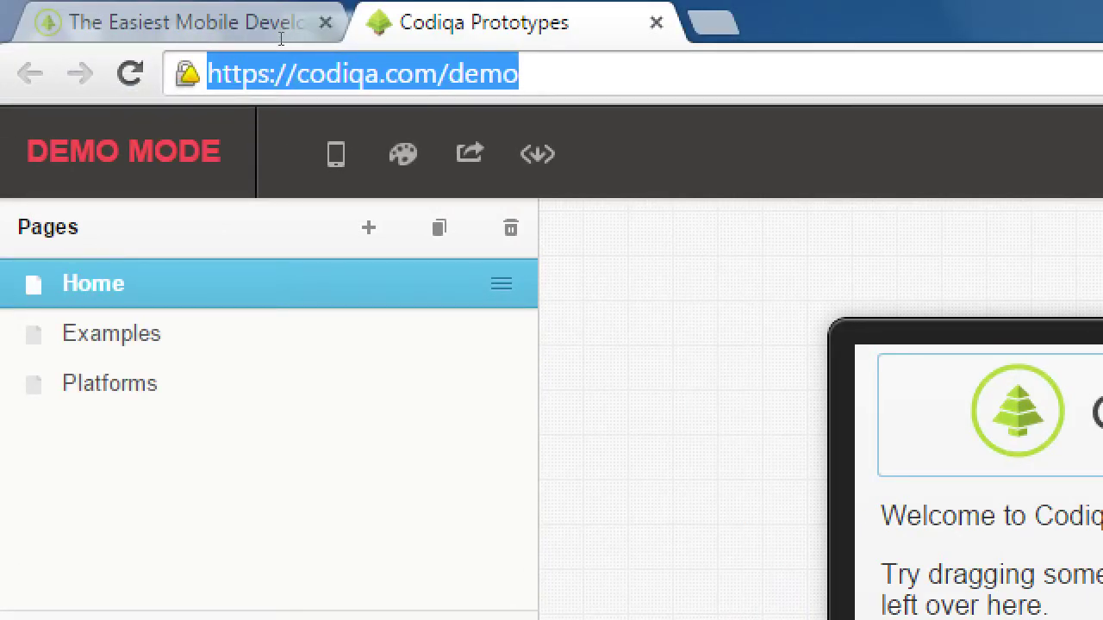
pyautogui.write('de')
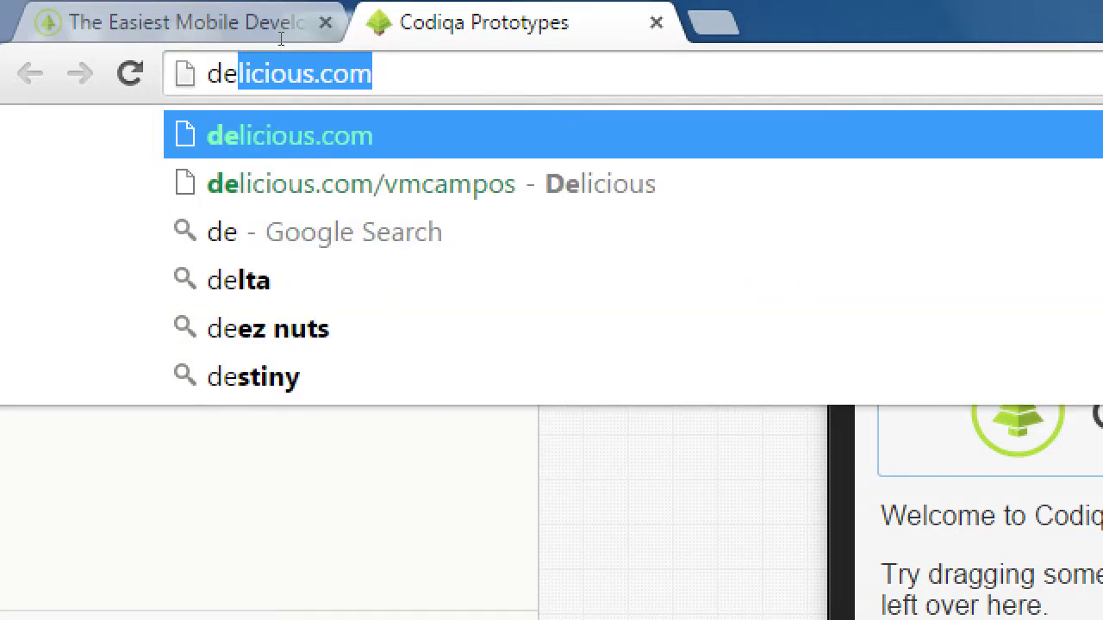
pyautogui.press('Right')
pyautogui.write('/')
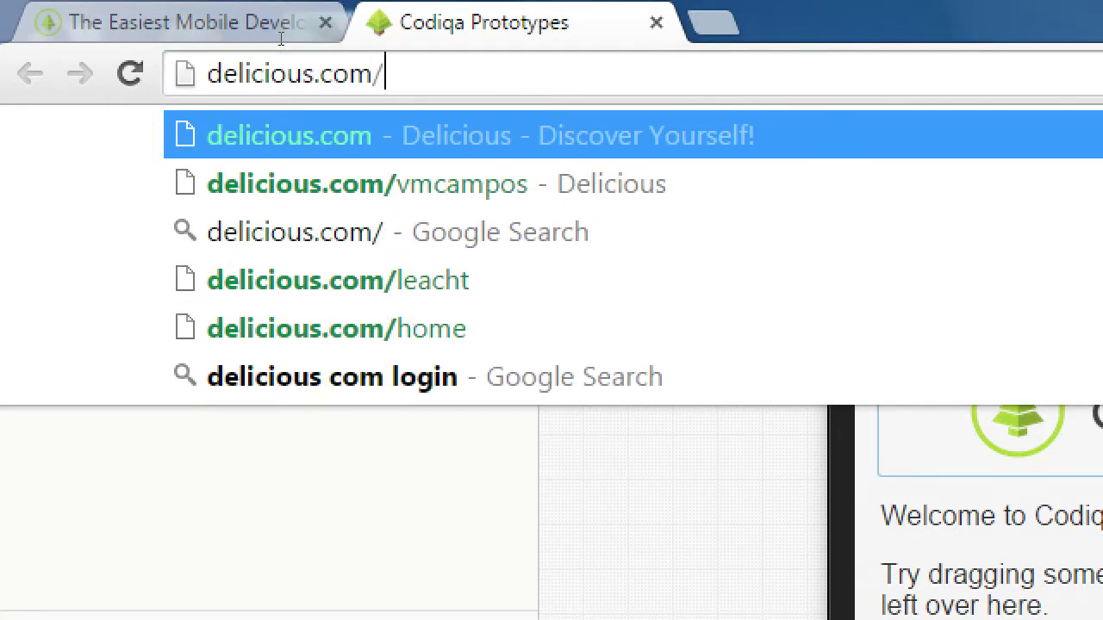
pyautogui.write('vmcampos')
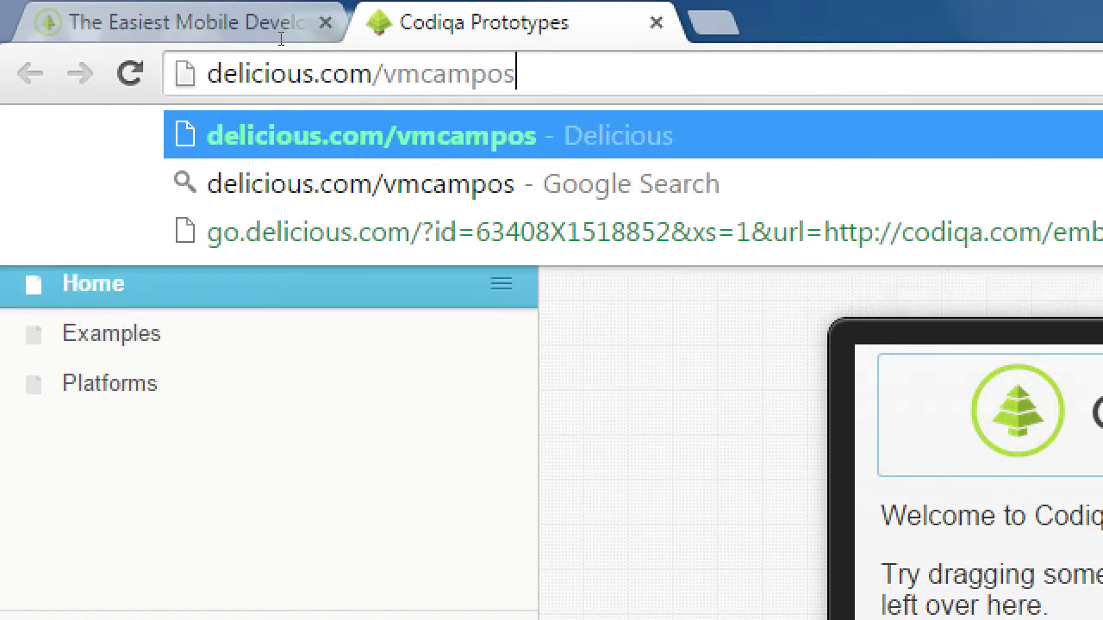
pyautogui.hotkey('ctrl', 'a')
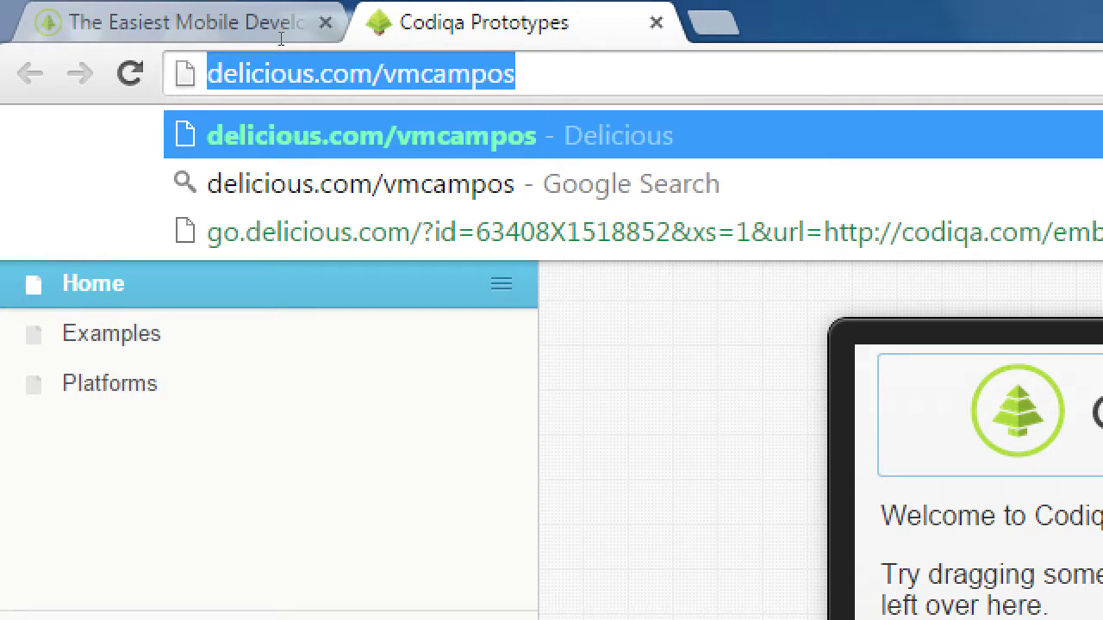
pyautogui.press('Return')
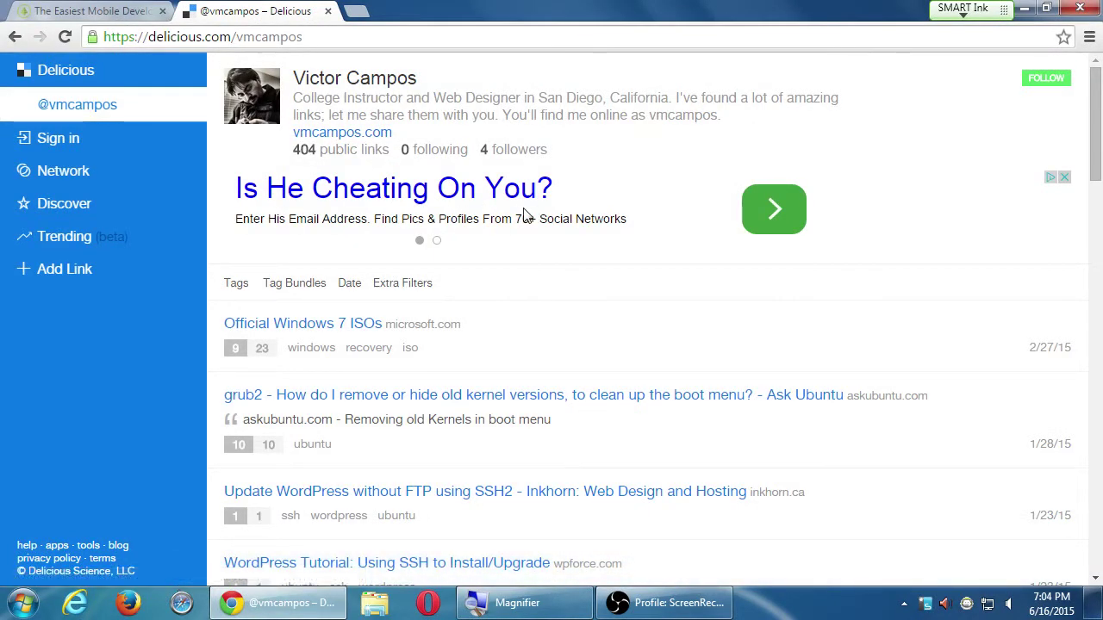
# Scroll down the Delicious link list toward the Codiqa Prototypes bookmark and zoom the screen in
pyautogui.scroll(-10, 525, 214)
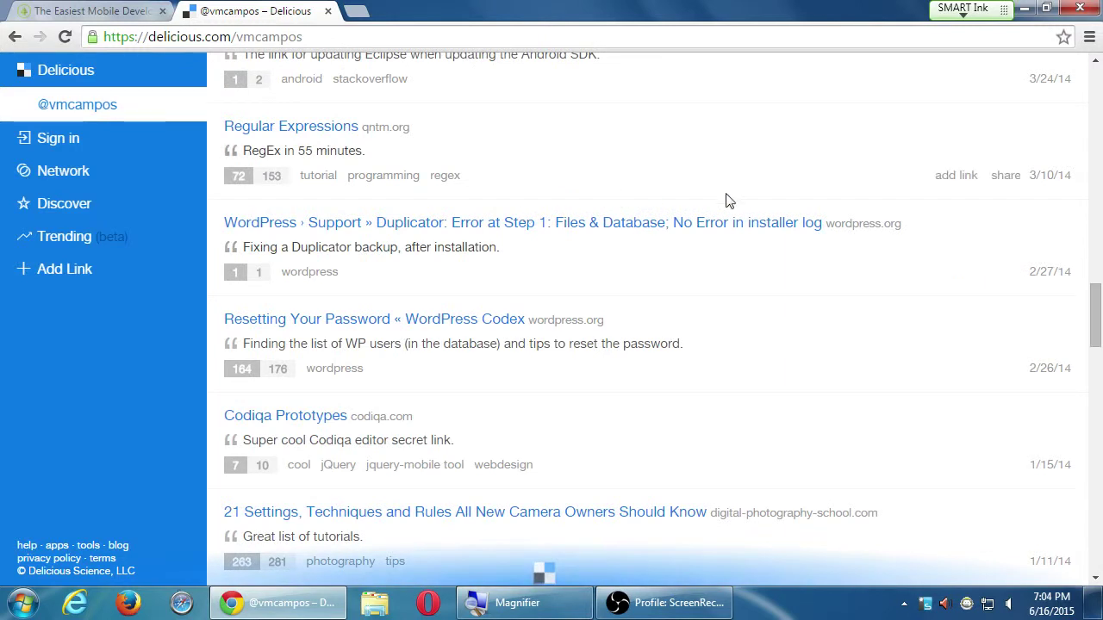
pyautogui.press('super+plus')
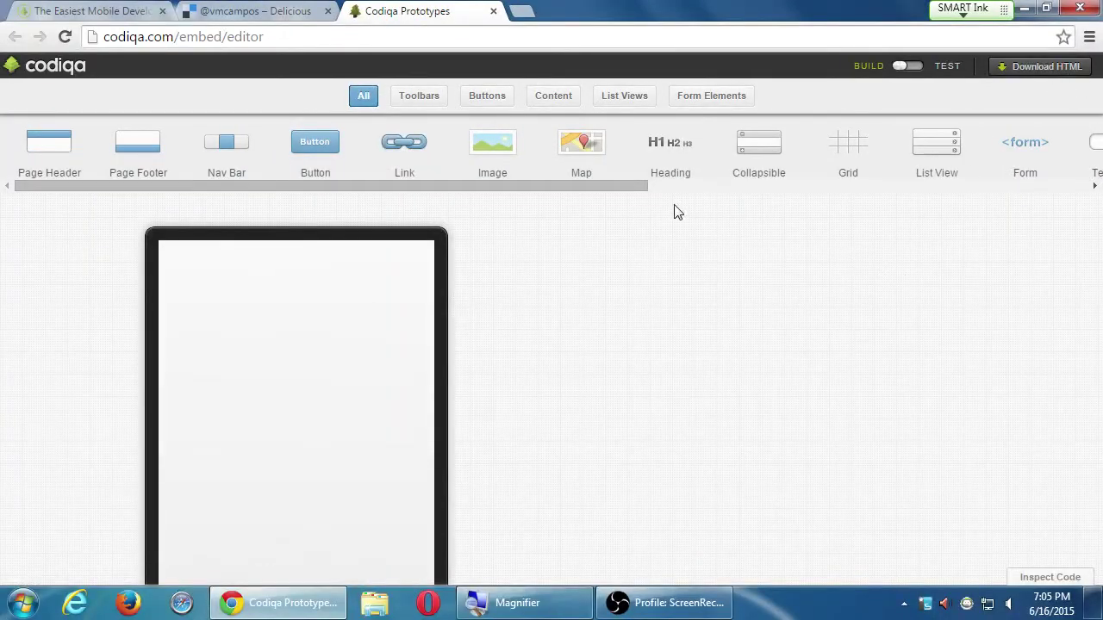
# Bring the Delicious profile tab listing the Codiqa Prototypes bookmark back to the front
pyautogui.hscroll(5, 675, 197)
pyautogui.hscroll(-5, 603, 198)
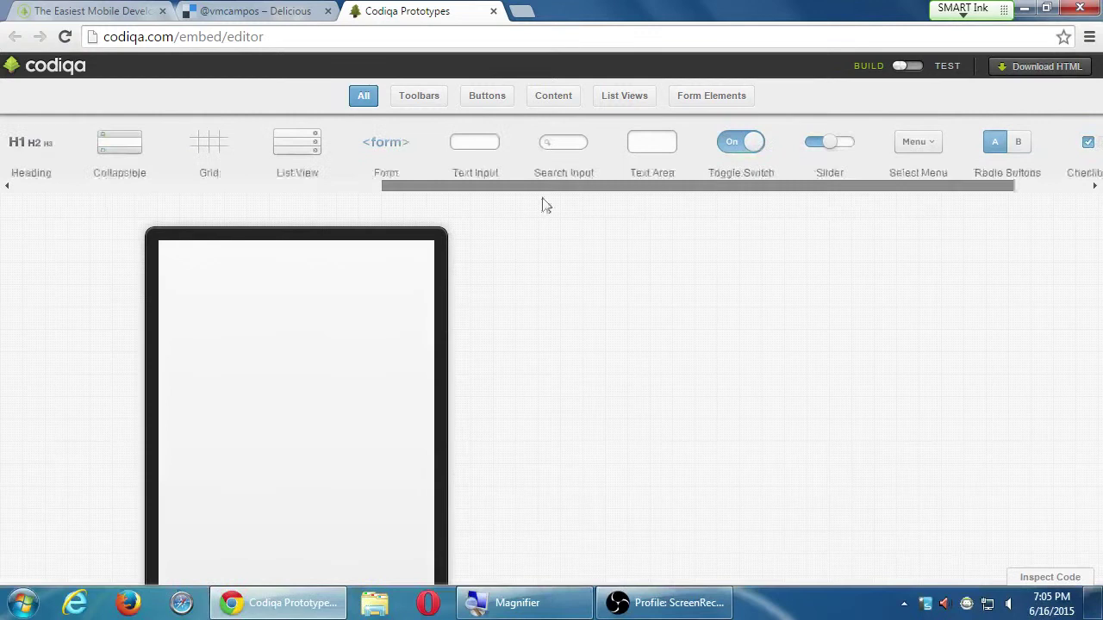
pyautogui.click(280, 9)
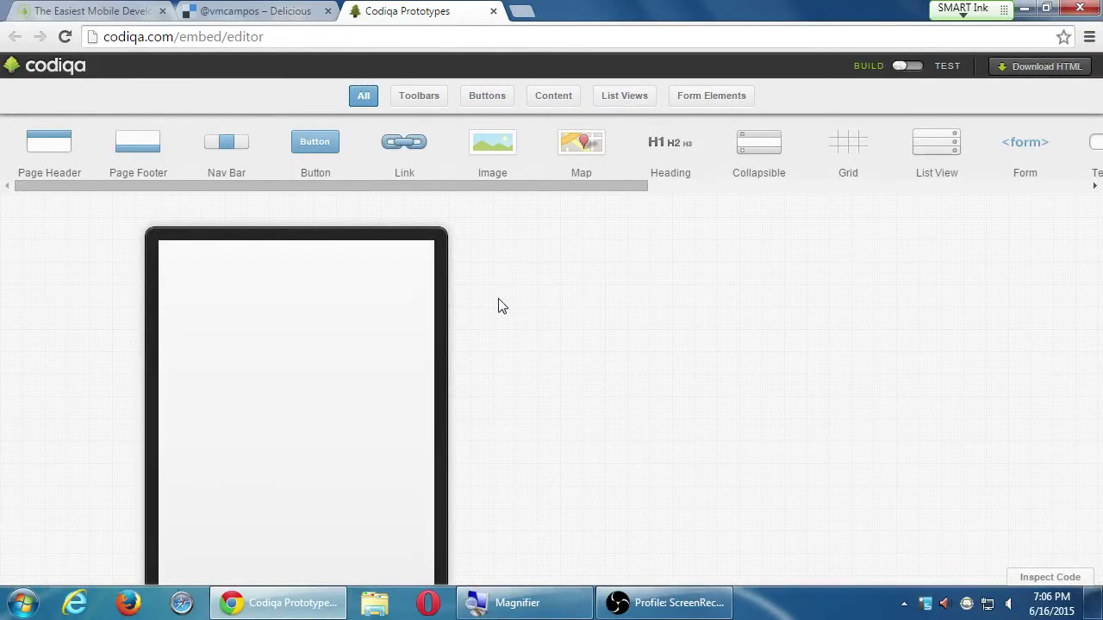
# Go from the Delicious tab back to the Codiqa Prototypes editor tab with Ctrl+Tab
pyautogui.click(215, 10)
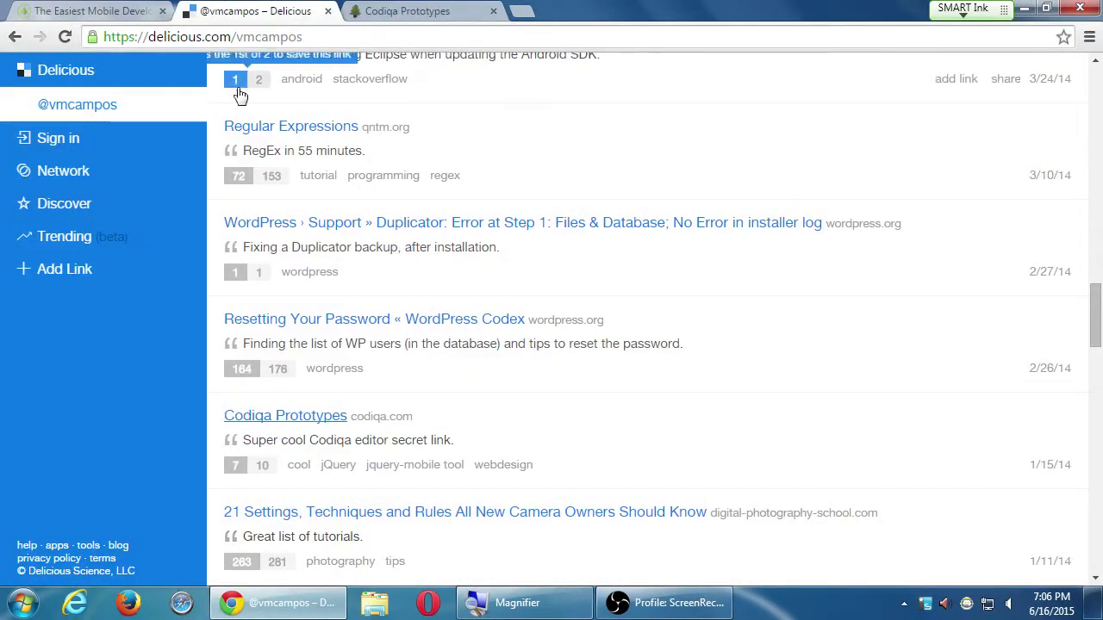
pyautogui.press('super+plus')
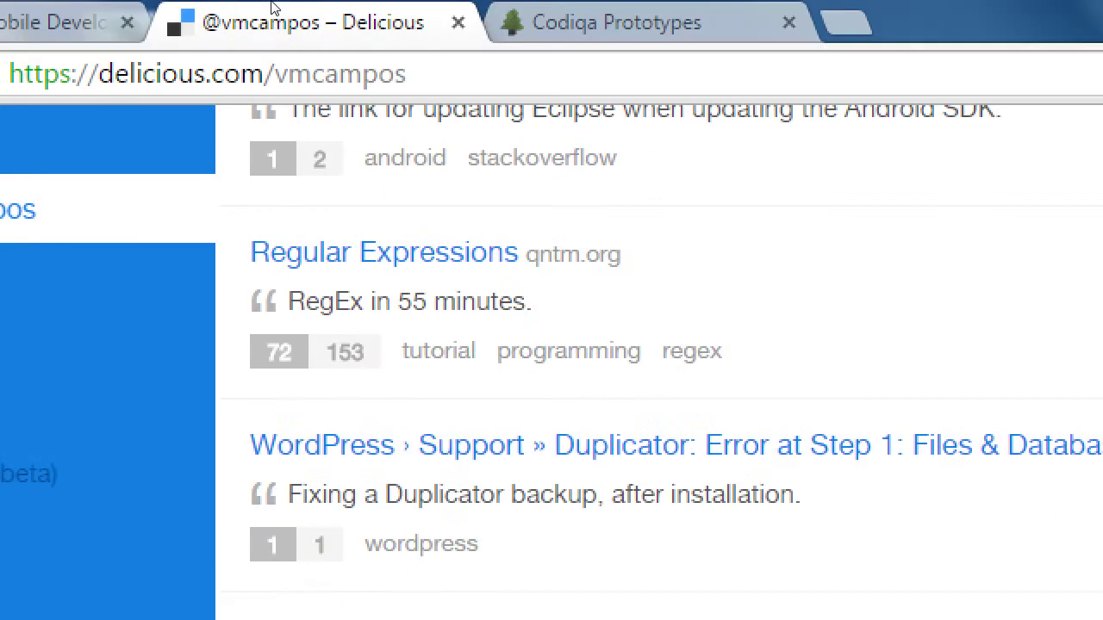
pyautogui.hotkey('ctrl', 'Tab')
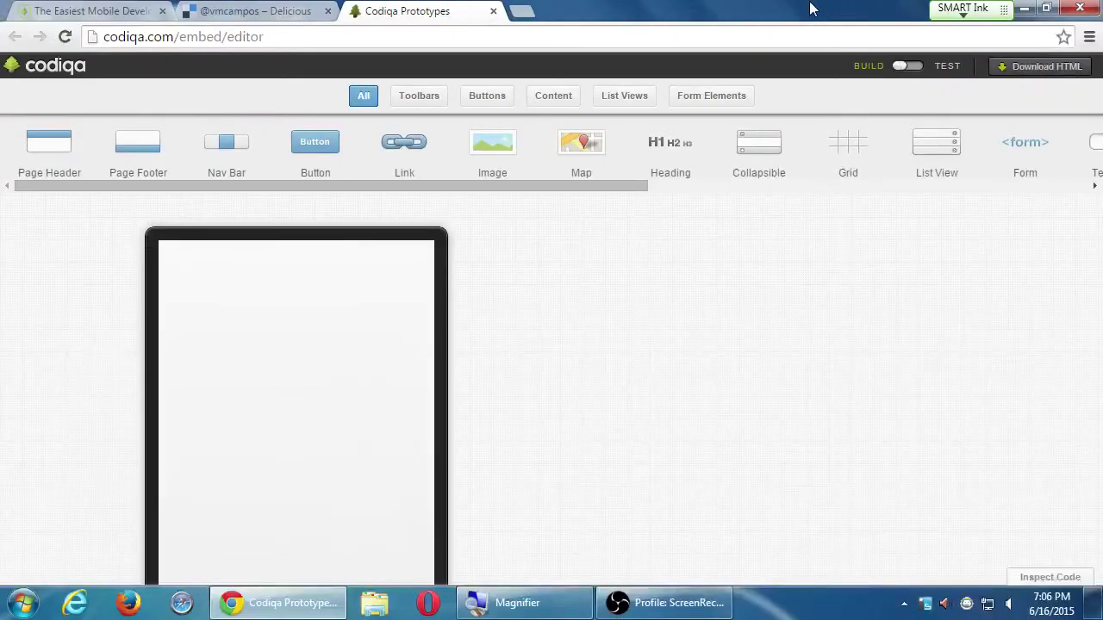
# Open sdce.edu in Internet Explorer, then finish back on the Codiqa embed editor in Chrome
pyautogui.click(294, 33)
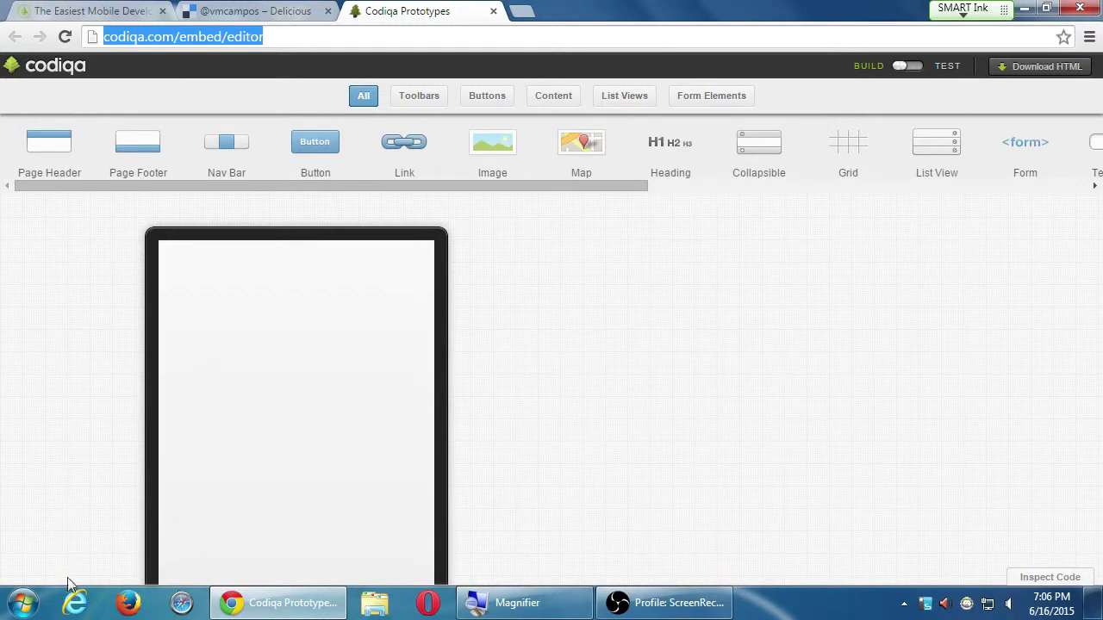
pyautogui.click(76, 604)
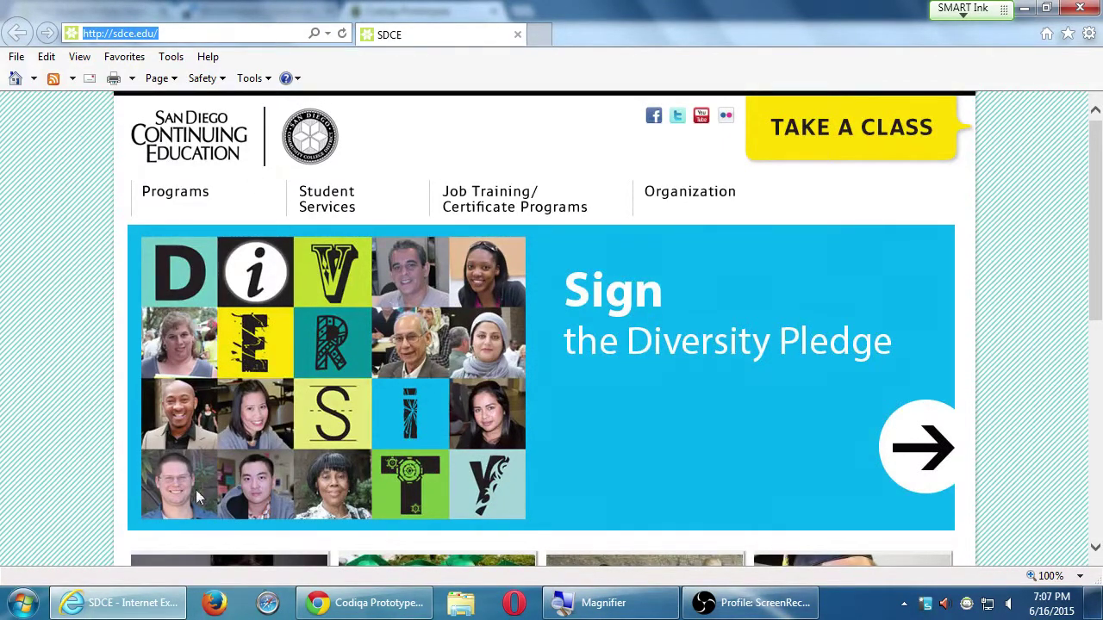
pyautogui.click(366, 607)
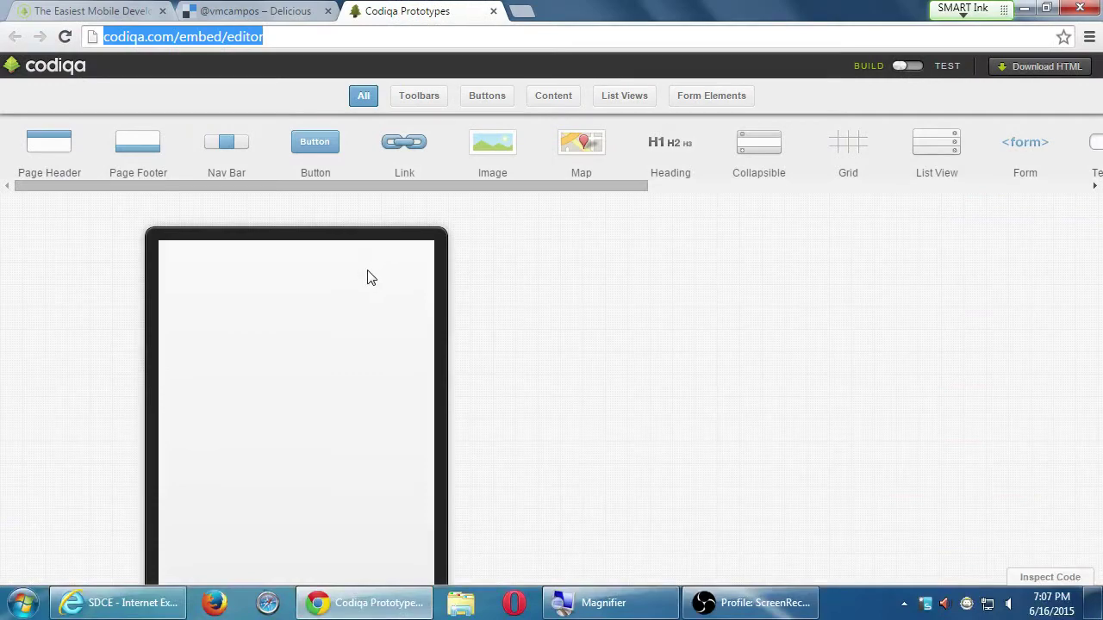
pyautogui.click(130, 603)
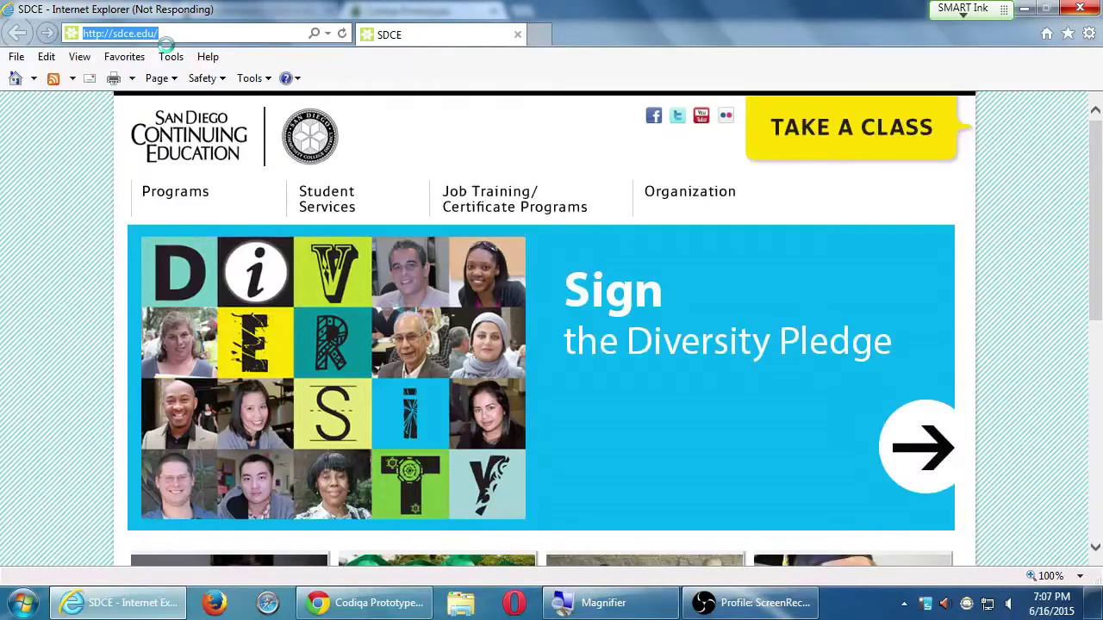
pyautogui.click(366, 606)
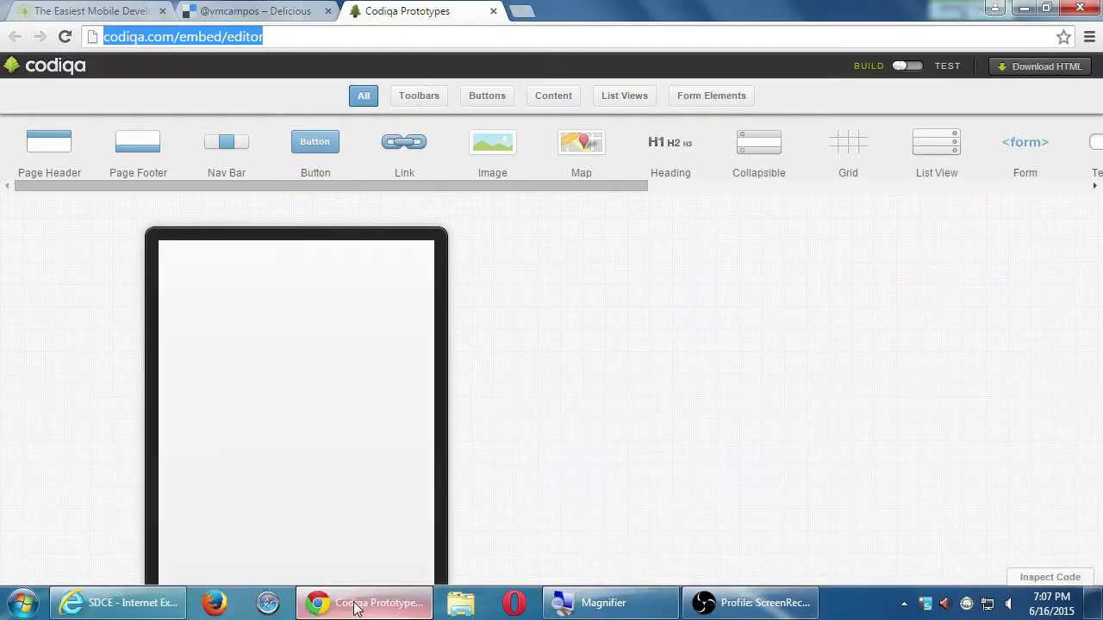
# Drop a Page Header, Nav Bar and Button onto the phone, then enter jquerymobile.com in the address bar
pyautogui.click(775, 189)
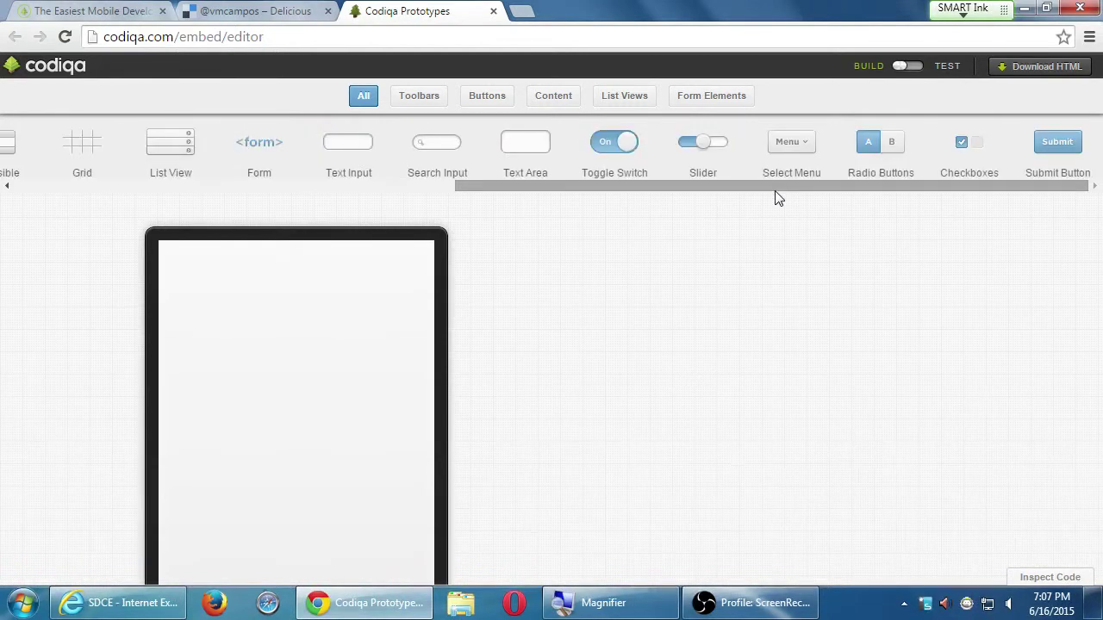
pyautogui.moveTo(776, 190); pyautogui.dragTo(249, 183)
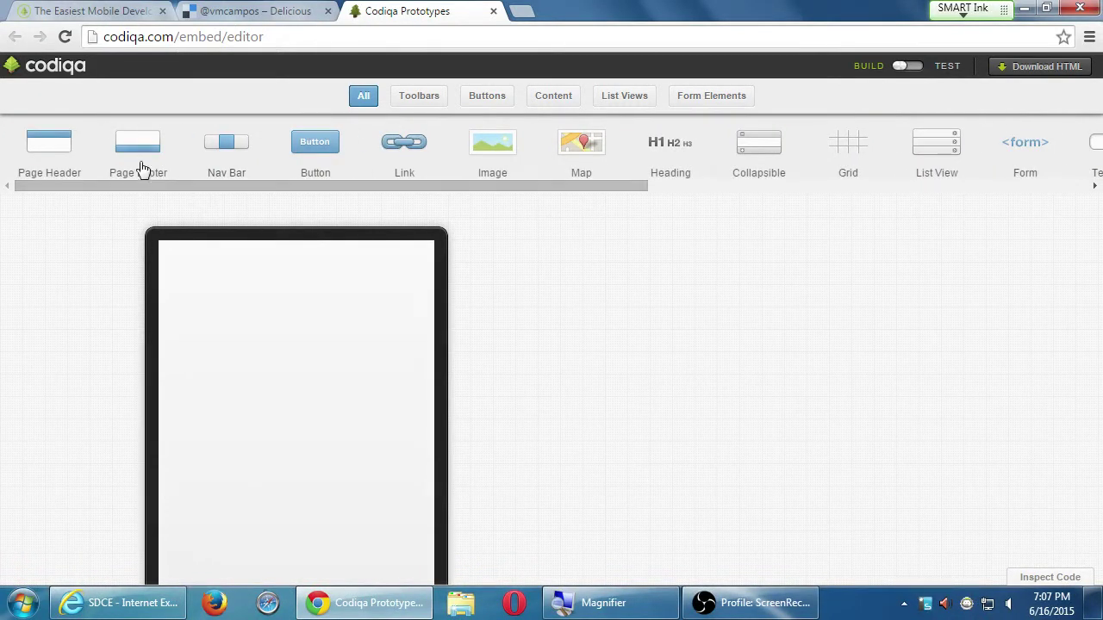
pyautogui.moveTo(61, 152); pyautogui.dragTo(231, 296)
pyautogui.moveTo(209, 150); pyautogui.dragTo(258, 344)
pyautogui.moveTo(316, 151); pyautogui.dragTo(284, 445)
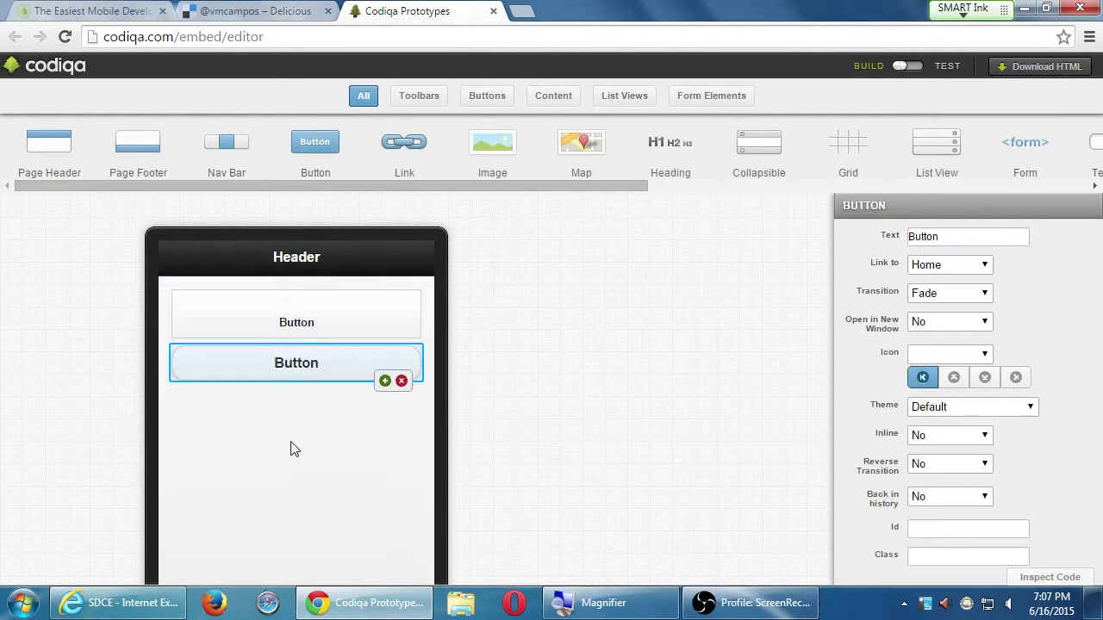
pyautogui.click(161, 39)
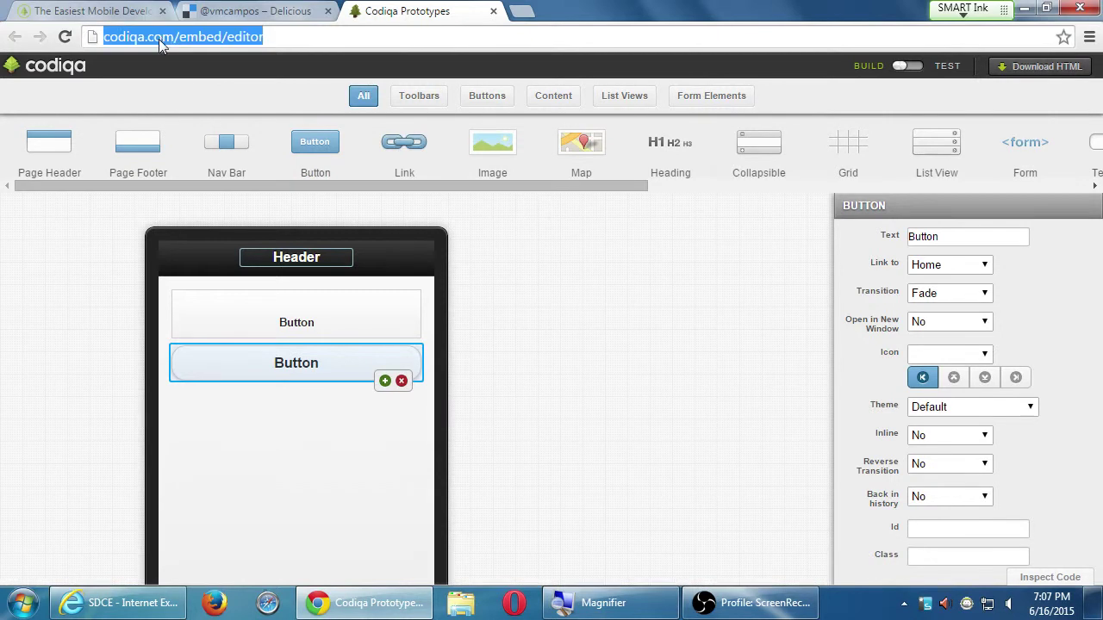
pyautogui.write('jquery')
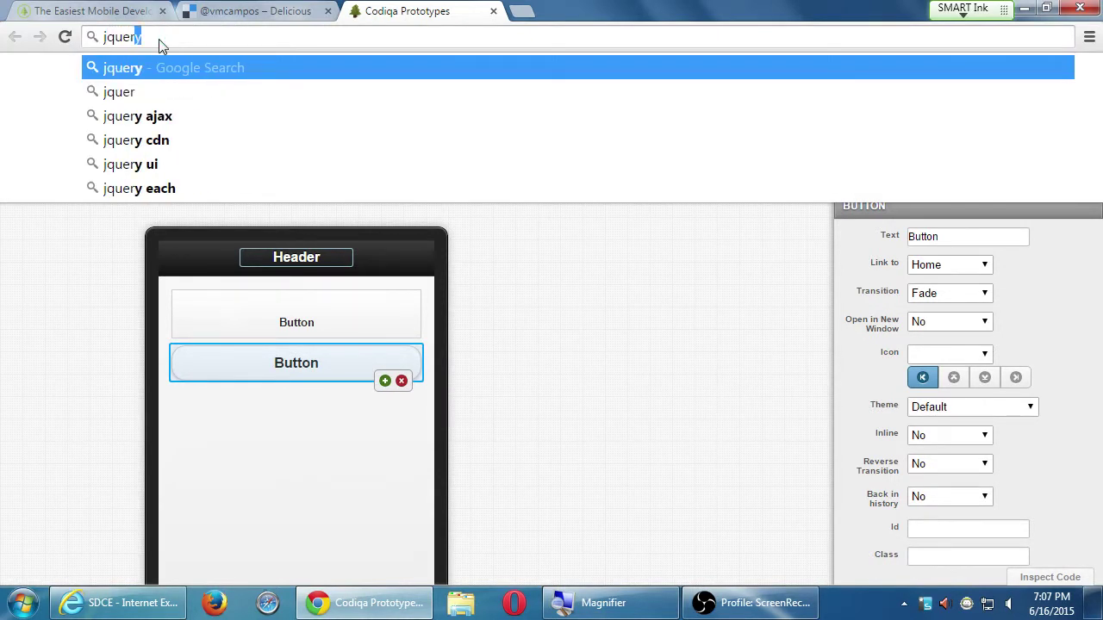
pyautogui.write('mobile.com')
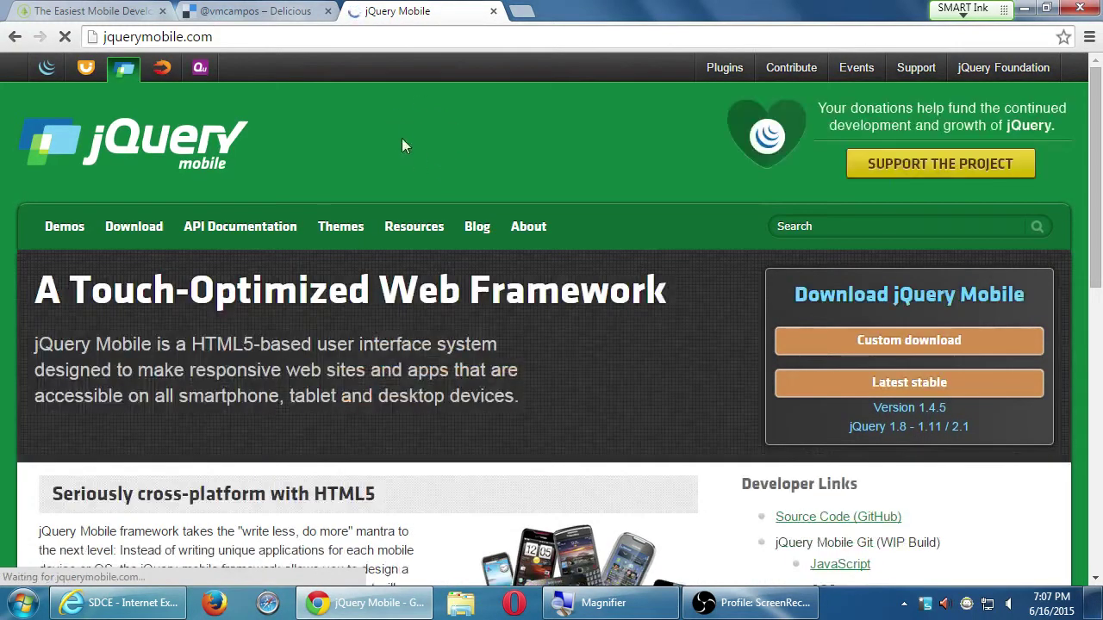
# Go back from the jQuery Mobile site to codiqa.com/embed/editor
pyautogui.click(15, 38)
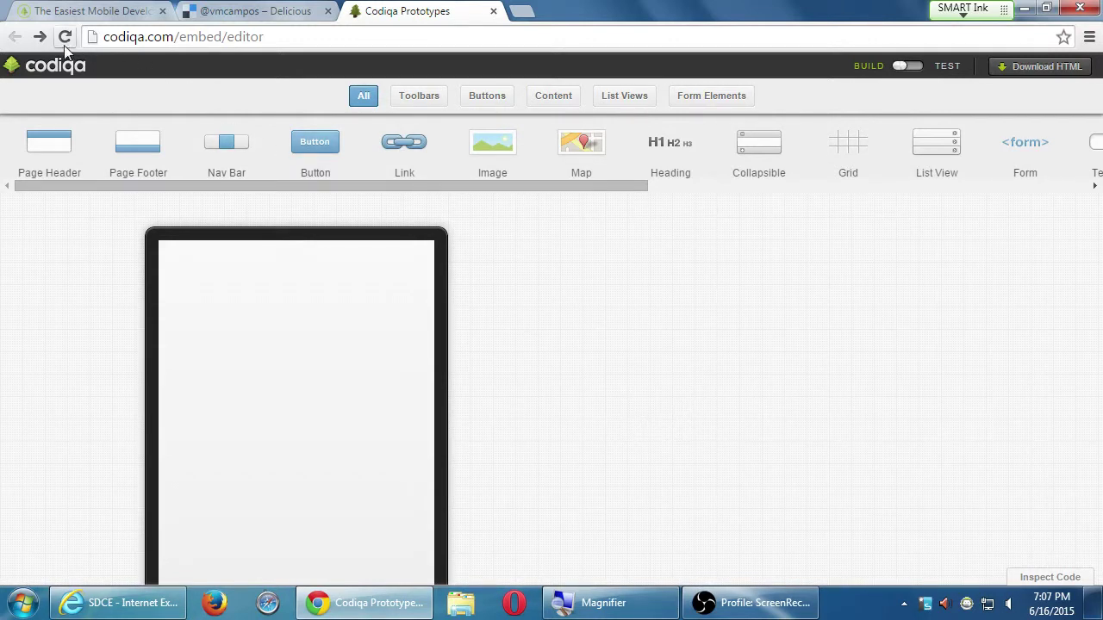
# Load the copied codiqa.com/embed/editor address in a new tab and close the original Codiqa tab
pyautogui.click(180, 39)
pyautogui.hotkey('ctrl', 'c')
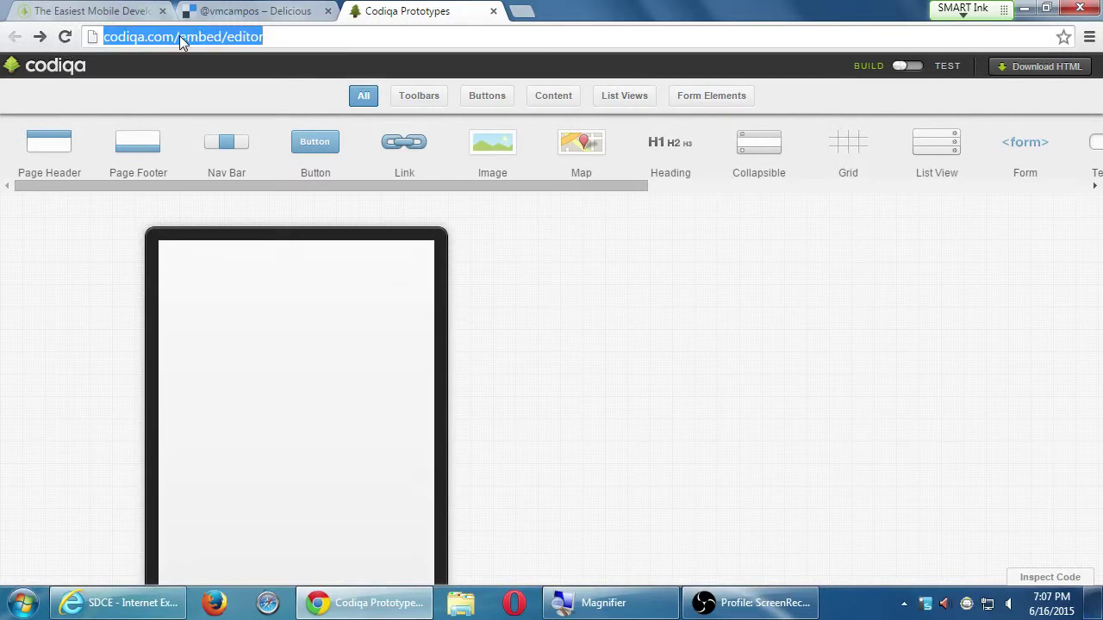
pyautogui.click(520, 11)
pyautogui.hotkey('ctrl', 'v')
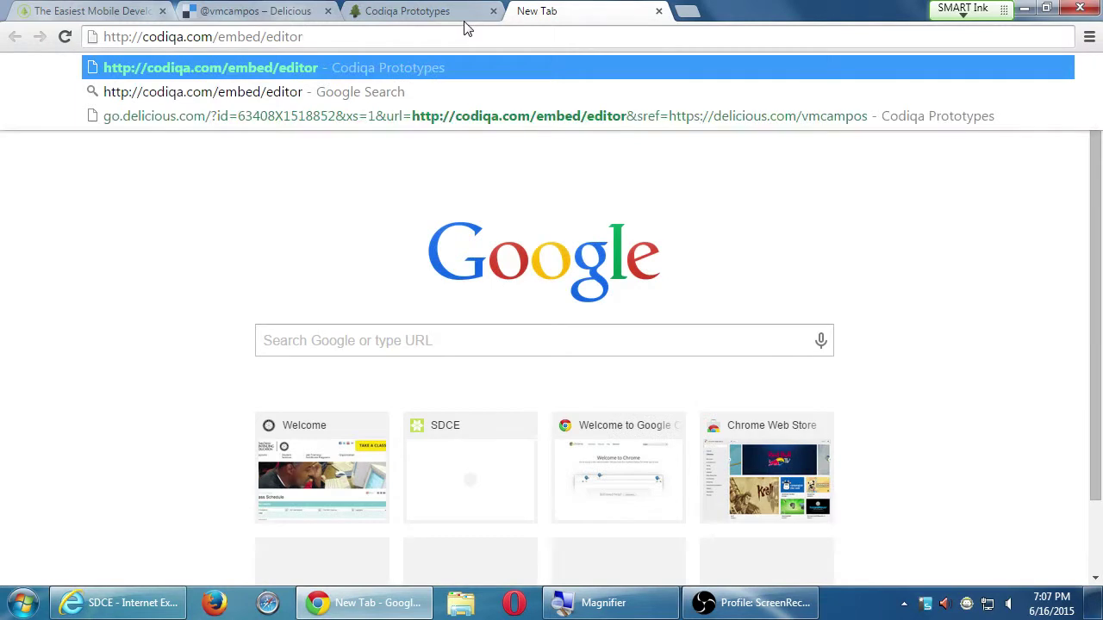
pyautogui.press('Return')
pyautogui.click(465, 16)
pyautogui.click(493, 11)
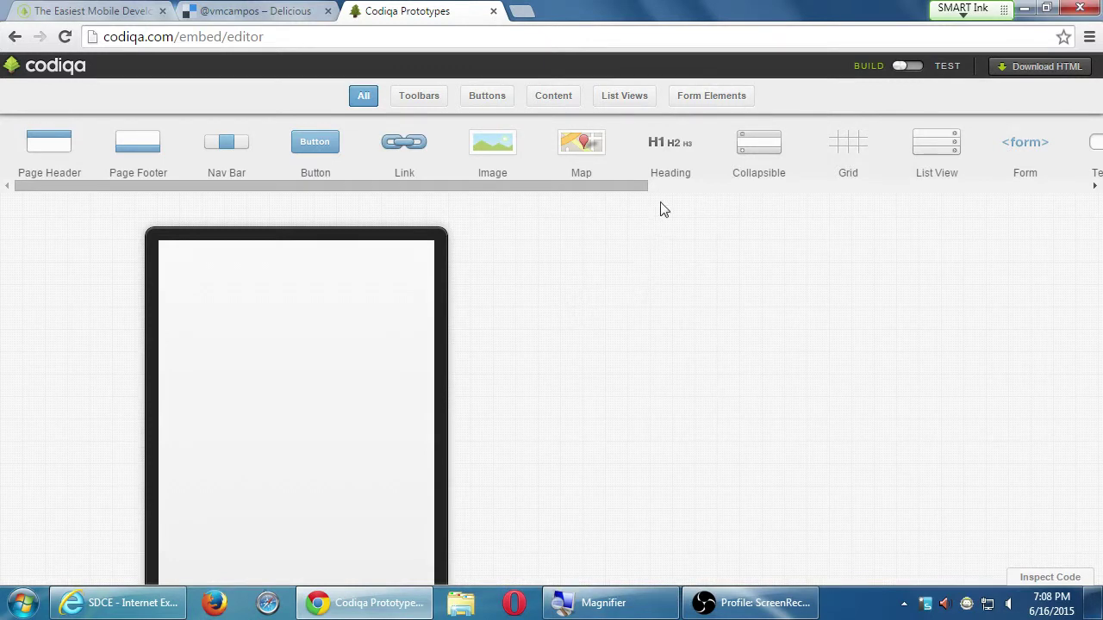
pyautogui.moveTo(661, 200); pyautogui.dragTo(135, 197)
pyautogui.hotkey('ctrl', '-')
pyautogui.hotkey('ctrl', '+')
# Drop a Page Header onto the blank phone page and set its Fixed Mode to Yes
pyautogui.moveTo(38, 152); pyautogui.dragTo(335, 286)
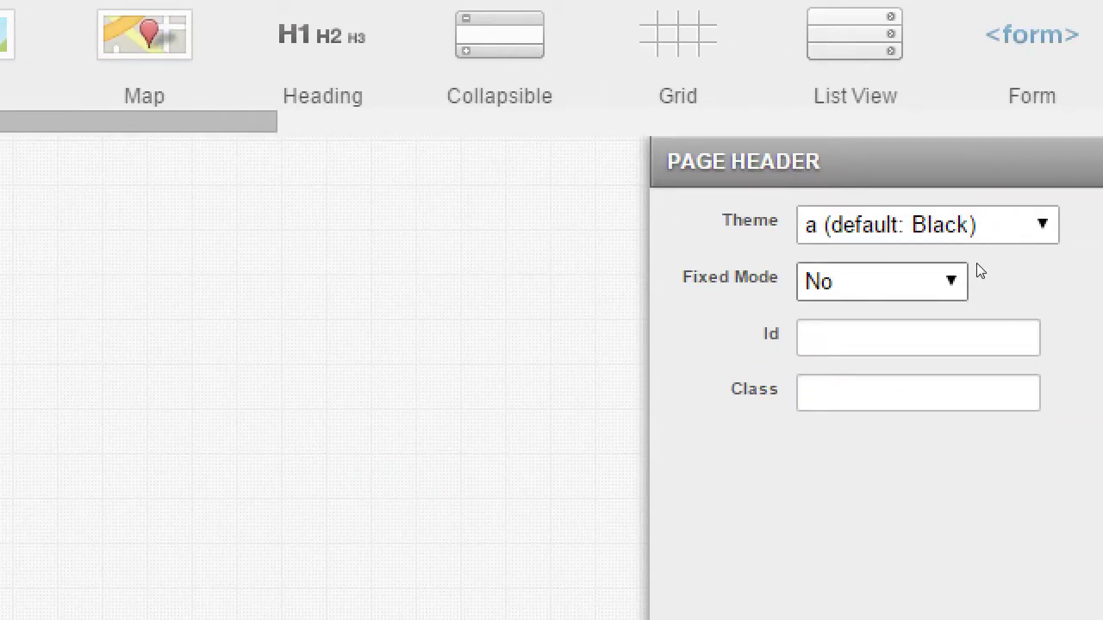
pyautogui.click(974, 269)
pyautogui.press('Down')
pyautogui.press('Return')
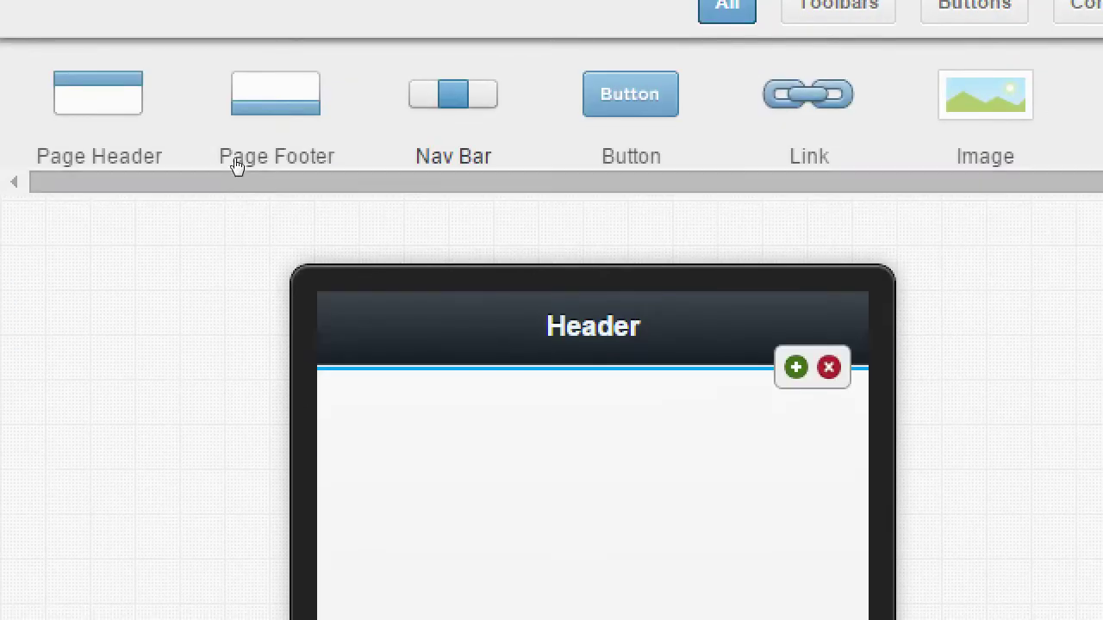
# Drag a Nav Bar into the phone's header, just below the 'Header' title
pyautogui.moveTo(452, 93); pyautogui.dragTo(599, 524)
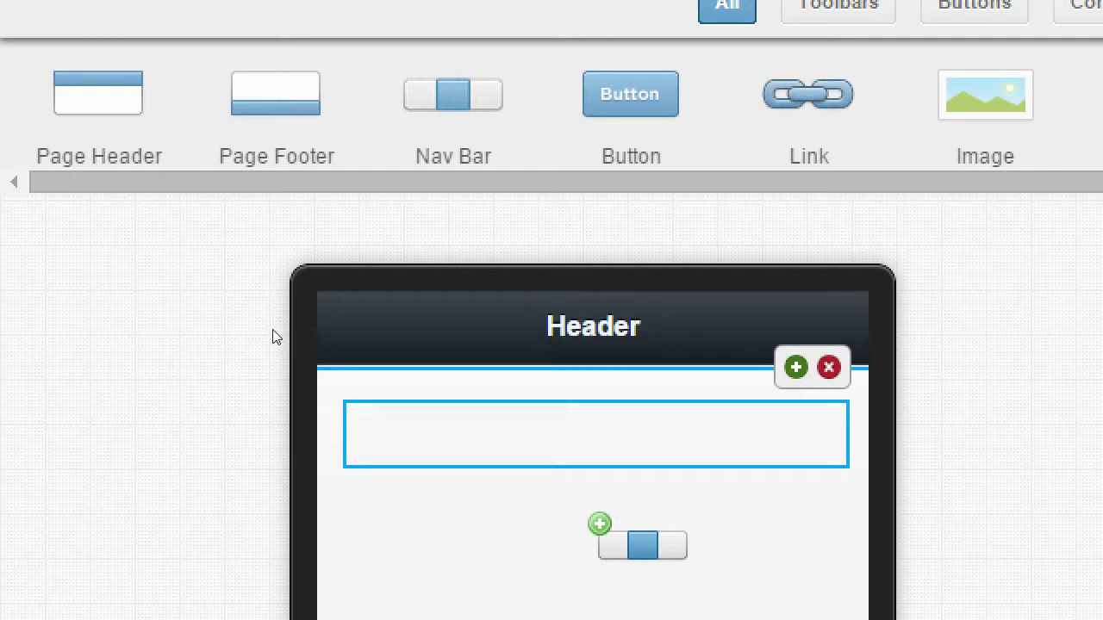
pyautogui.moveTo(600, 524); pyautogui.dragTo(601, 457)
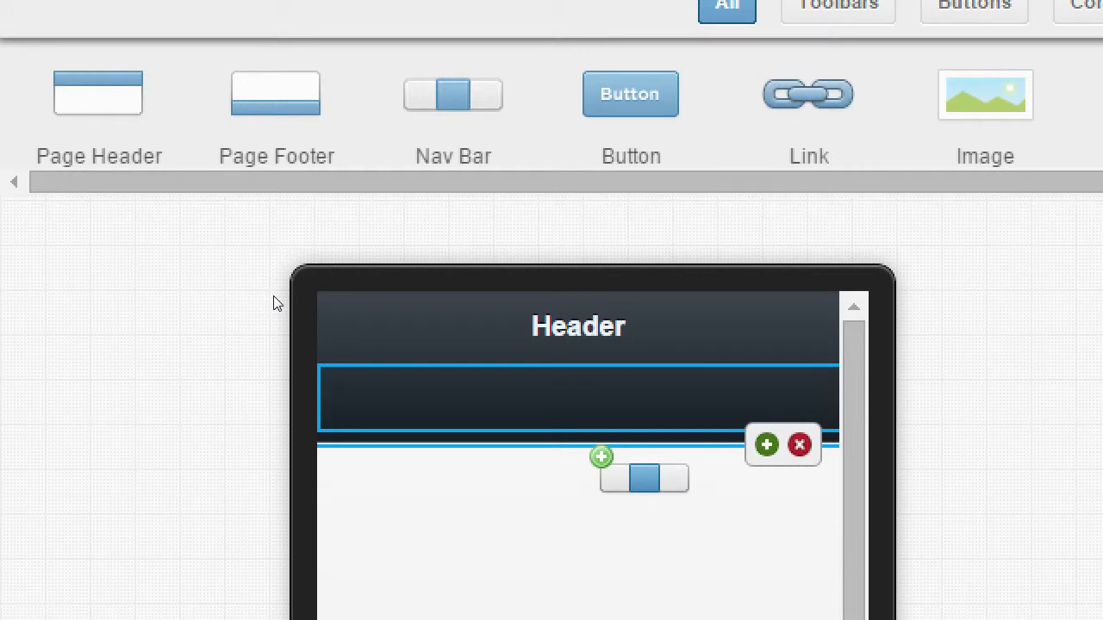
pyautogui.moveTo(273, 296); pyautogui.dragTo(274, 295)
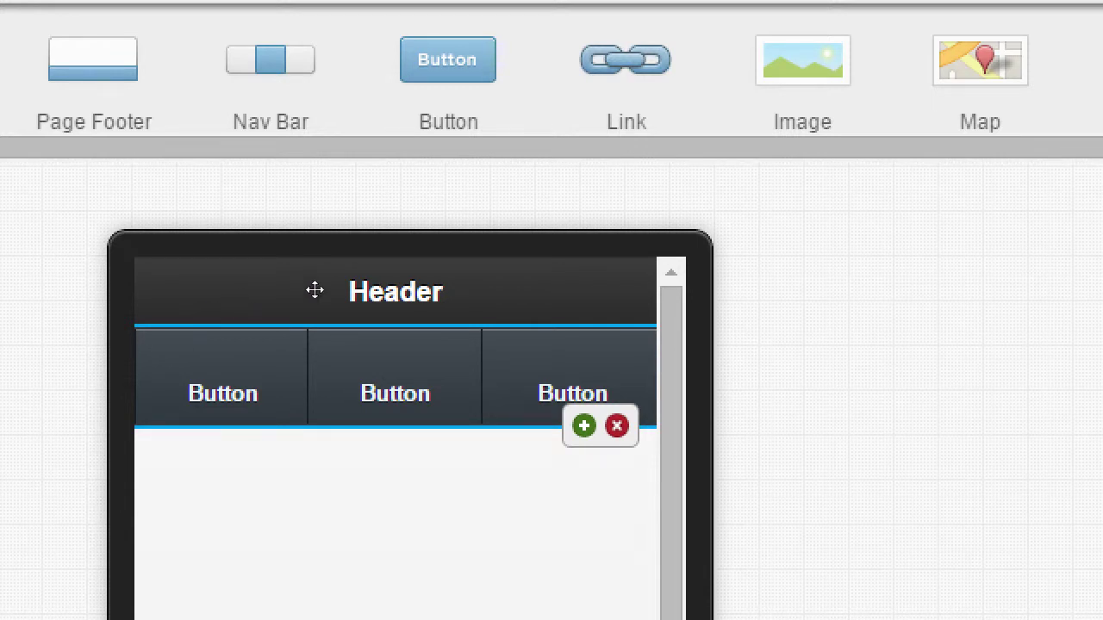
# Relabel the nav bar's Button items as Home, Art and Computers in the Nav Bar panel
pyautogui.click(299, 256)
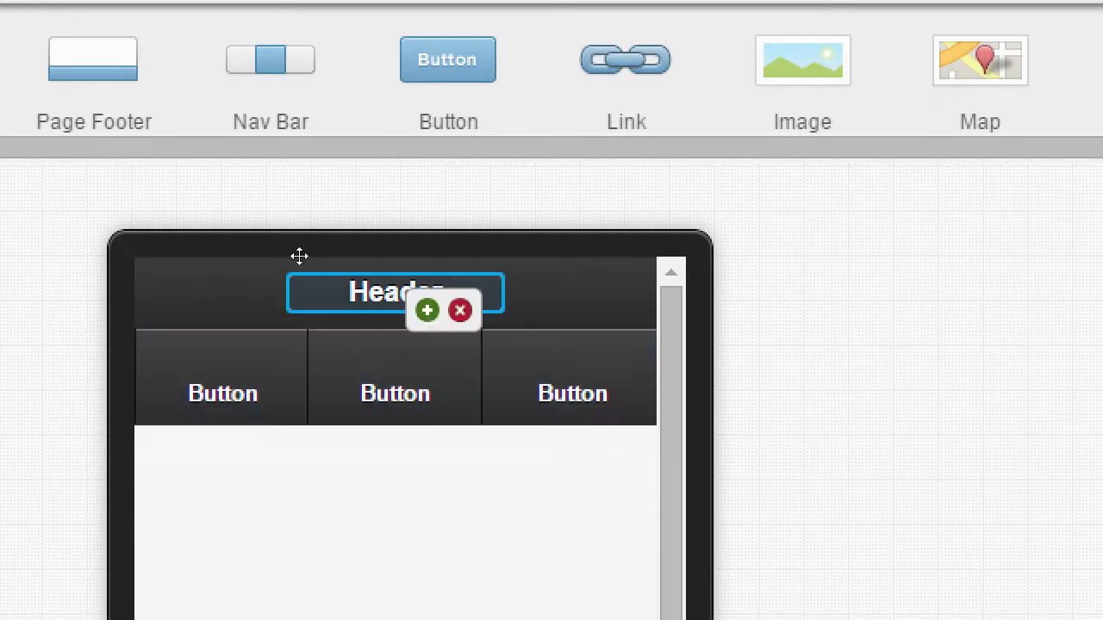
pyautogui.click(253, 295)
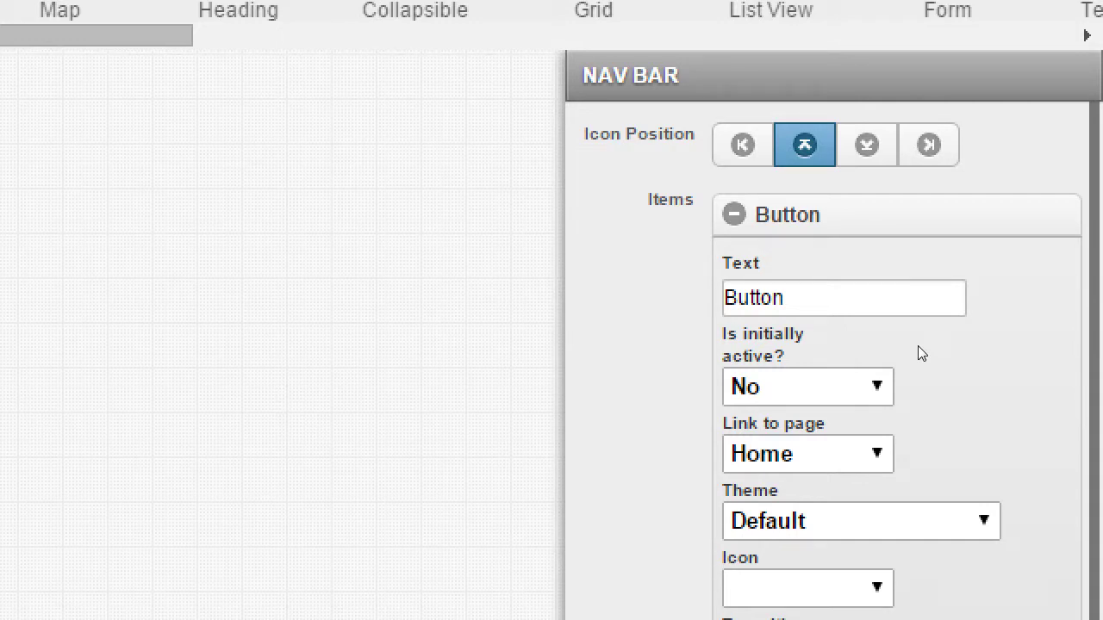
pyautogui.click(923, 276)
pyautogui.moveTo(942, 312); pyautogui.dragTo(873, 313)
pyautogui.press('BackSpace')
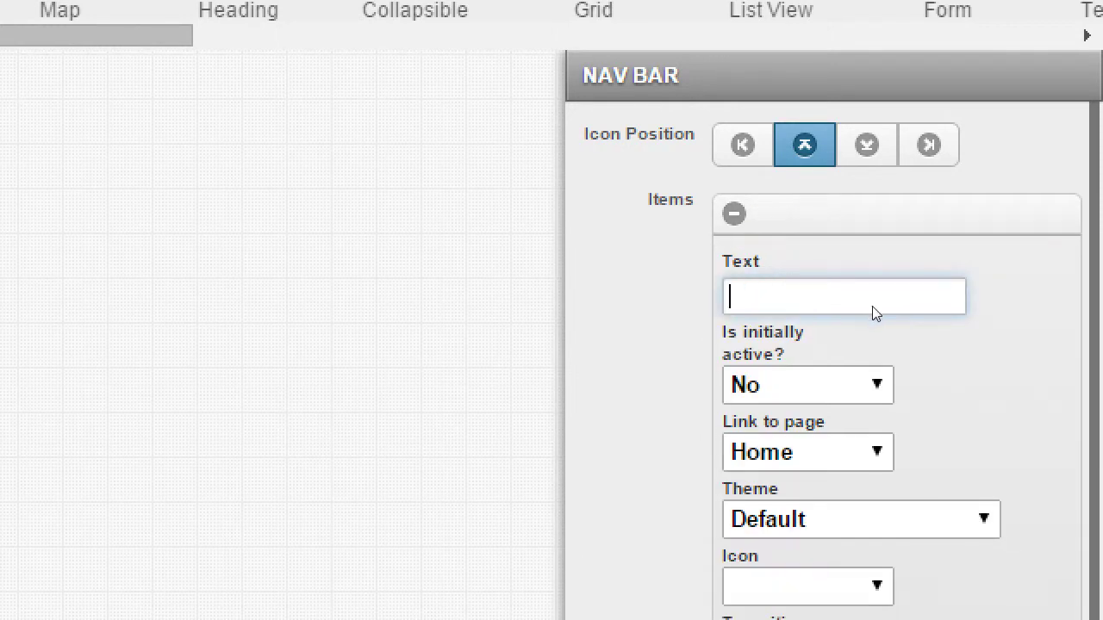
pyautogui.write('Home')
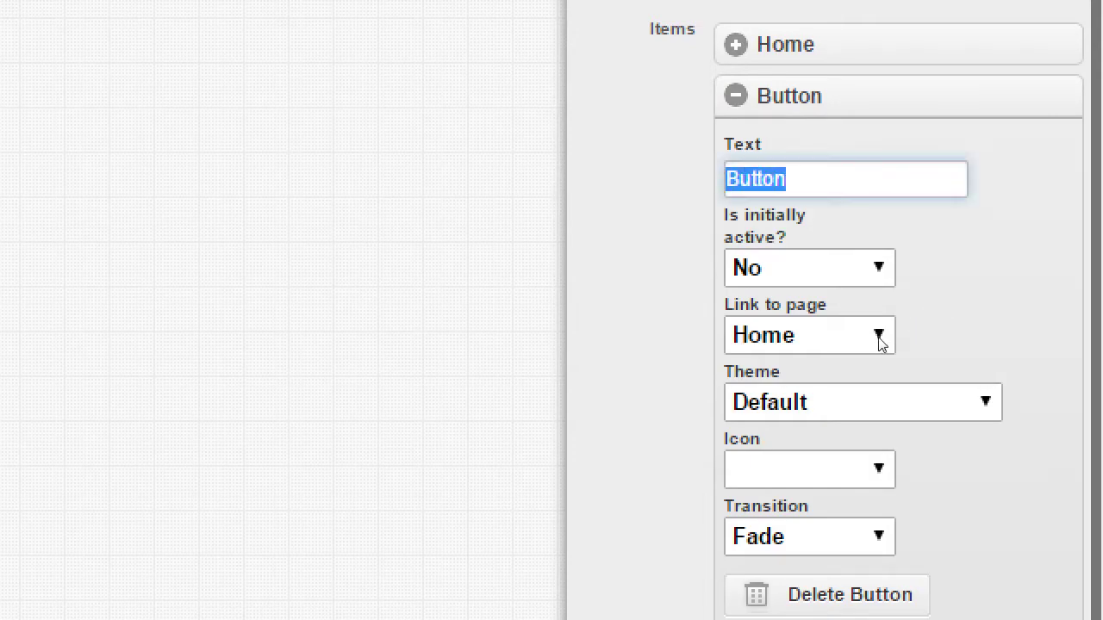
pyautogui.write('Art')
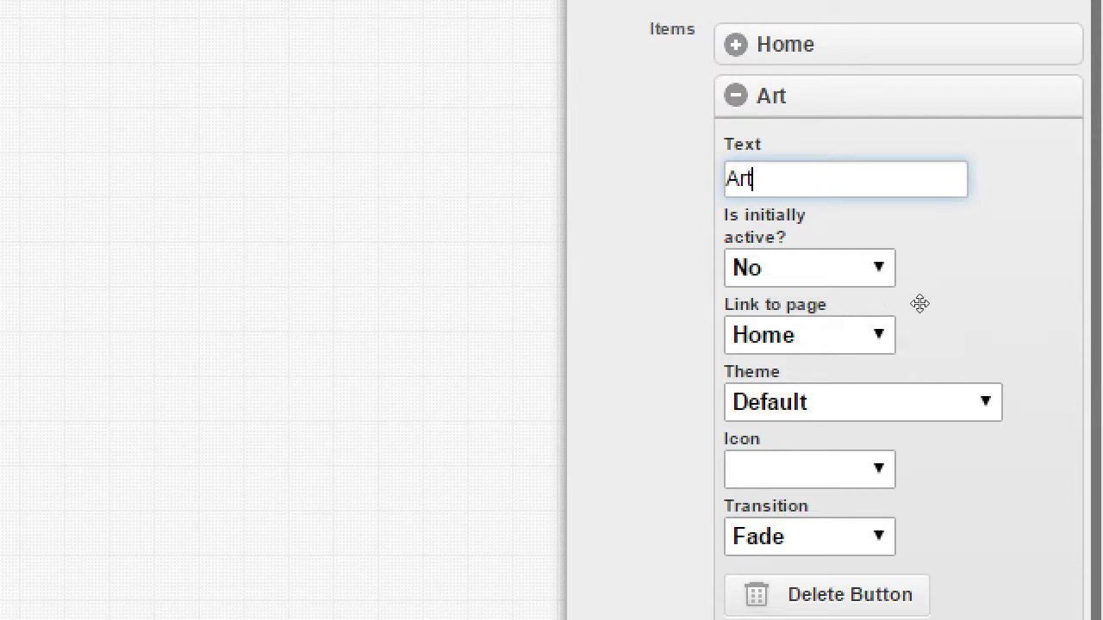
pyautogui.press('Return')
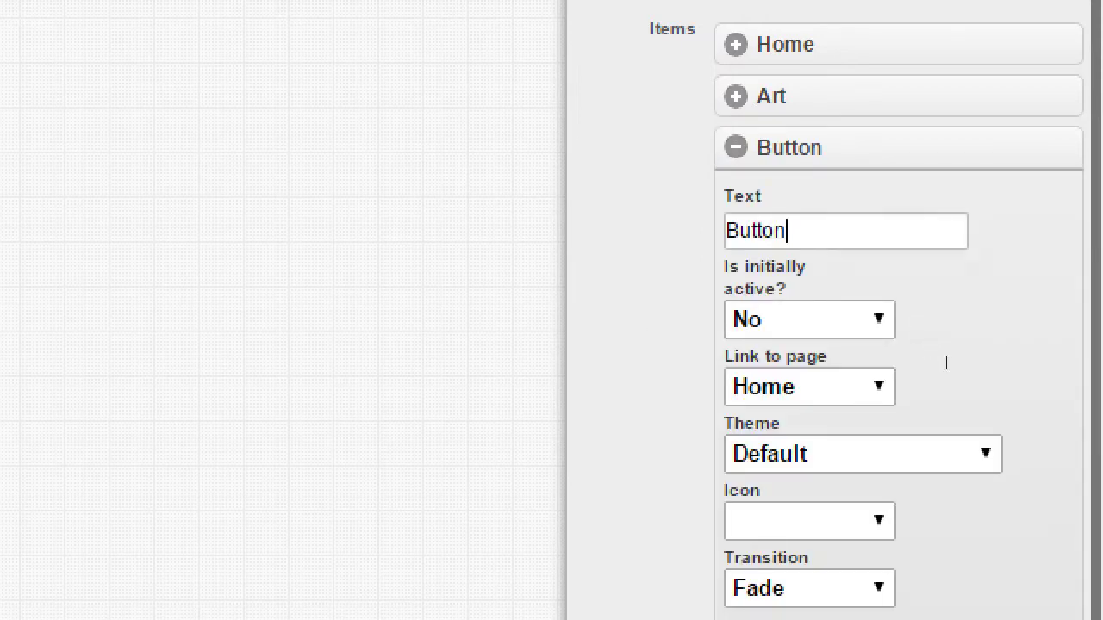
pyautogui.write('Computers')
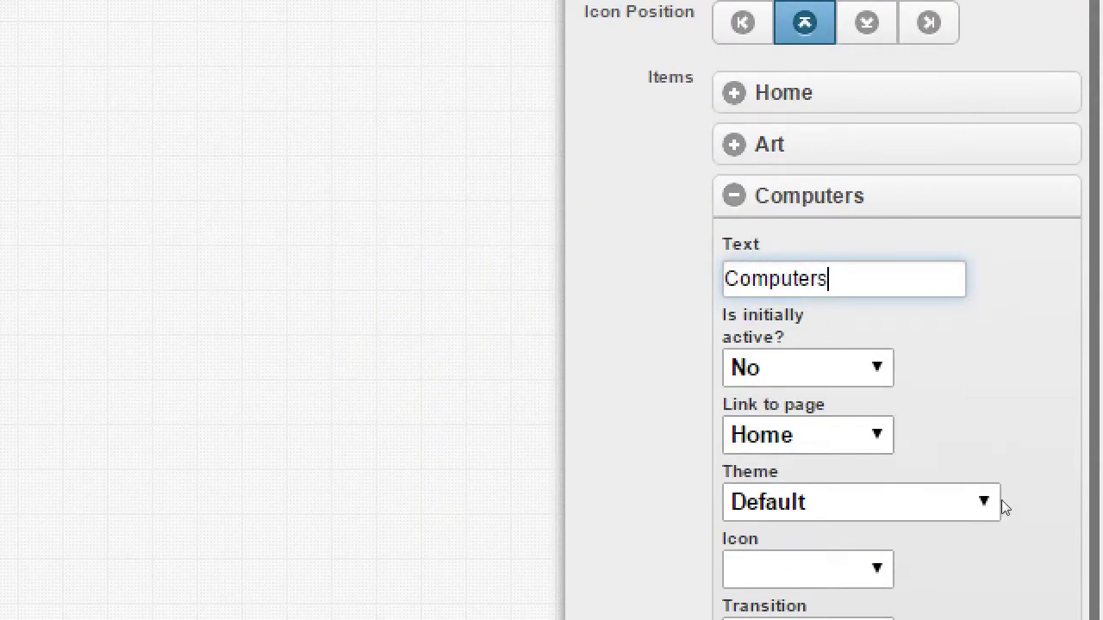
pyautogui.scroll(-2, 1005, 510)
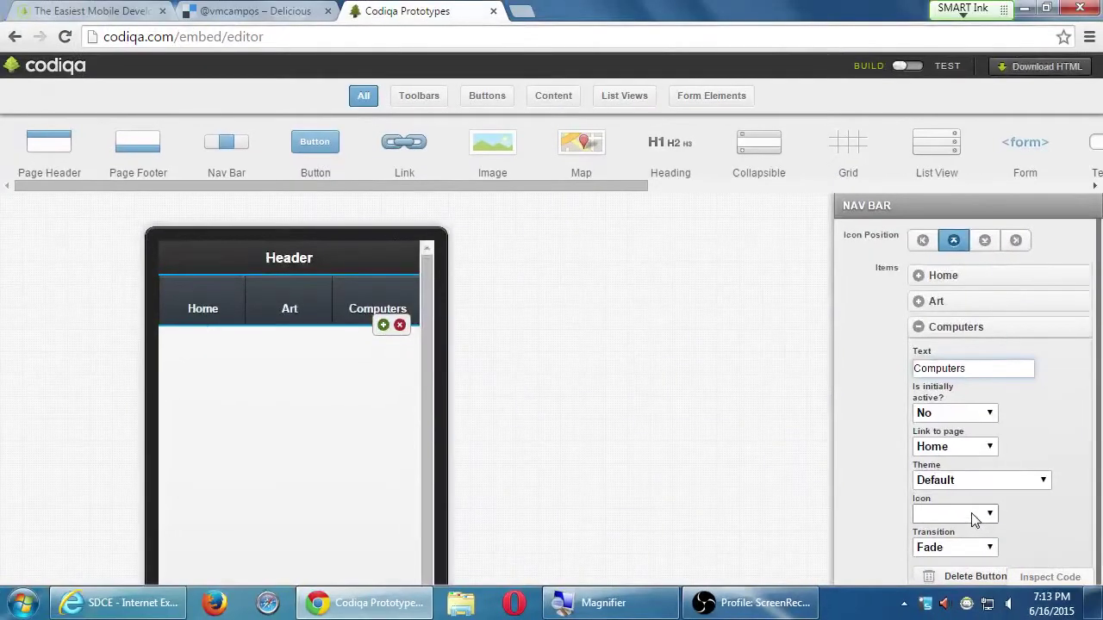
# Give the nav bar buttons icons: a gear for Computers, a star for Art and a house for Home
pyautogui.click(841, 407)
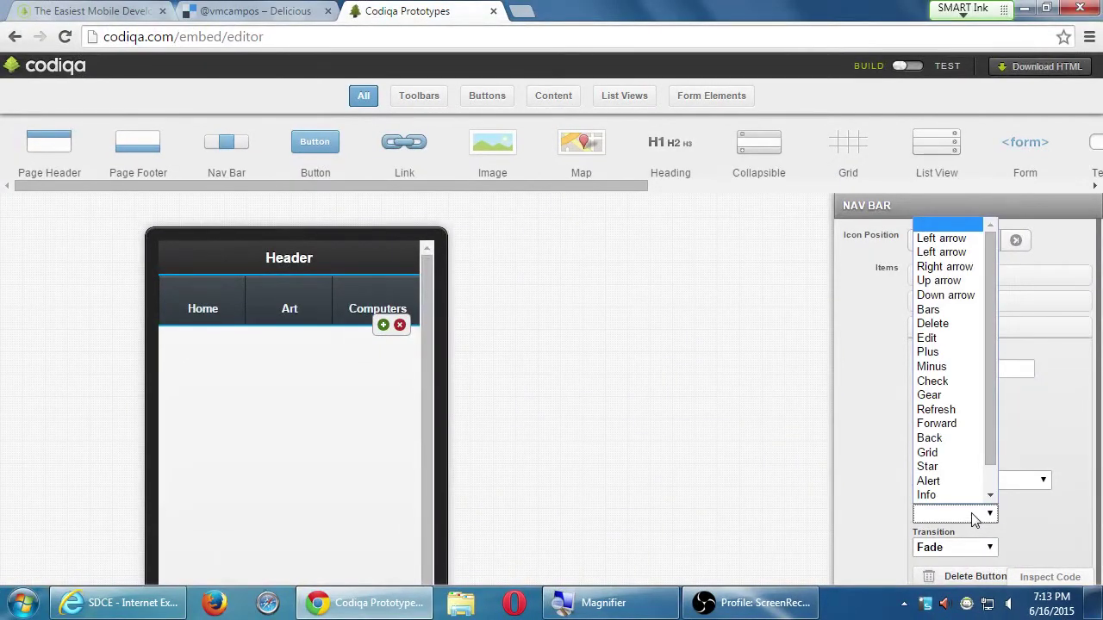
pyautogui.click(929, 394)
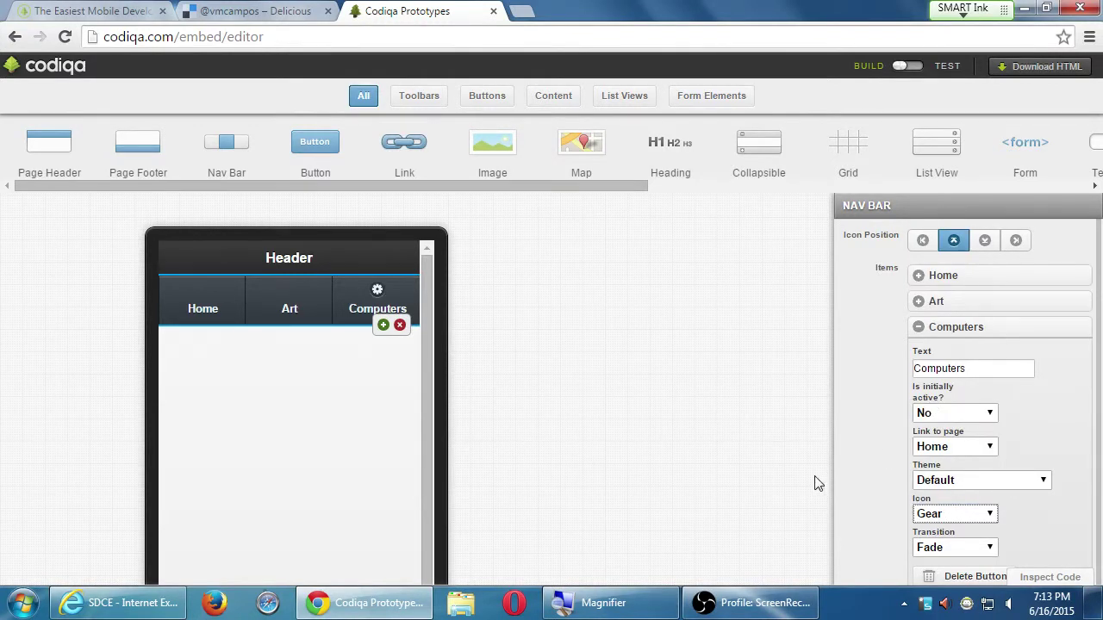
pyautogui.click(918, 301)
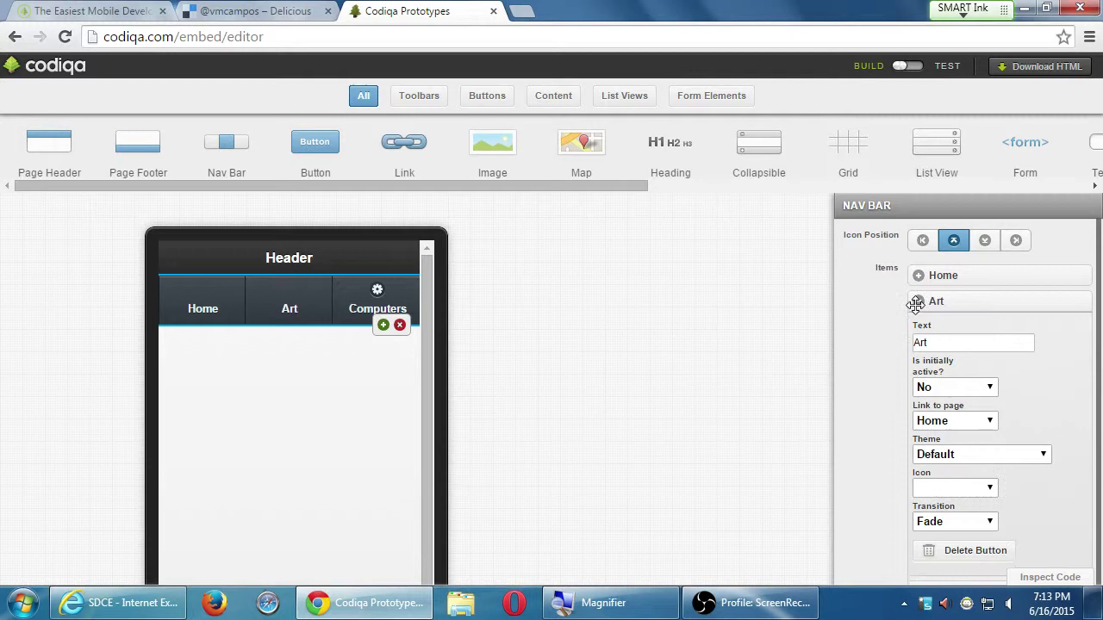
pyautogui.click(955, 456)
pyautogui.click(956, 456)
pyautogui.click(950, 488)
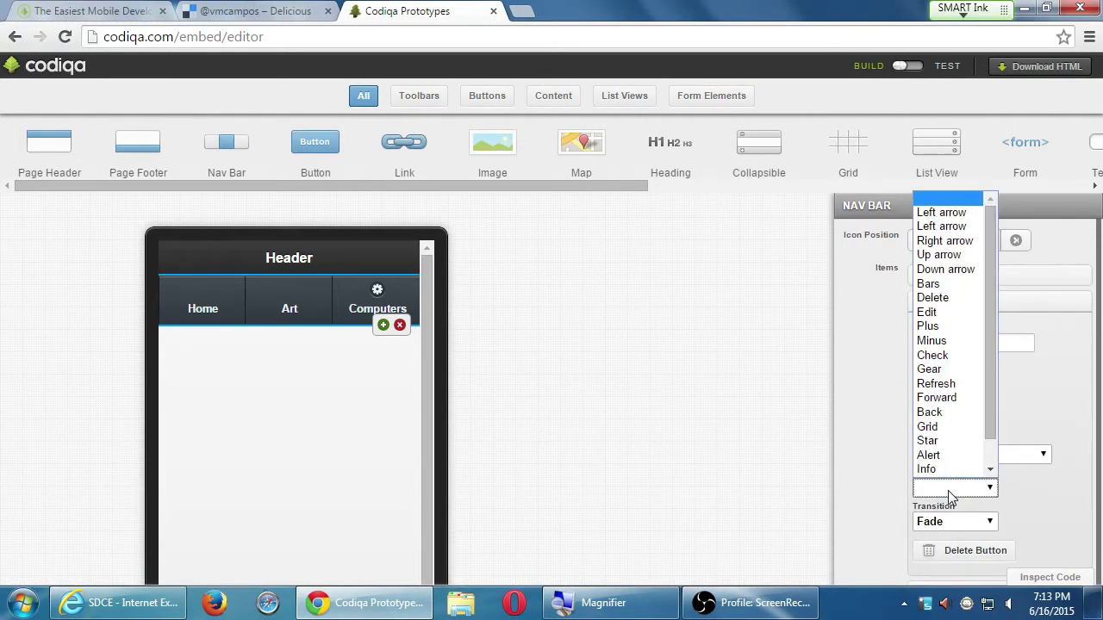
pyautogui.click(939, 441)
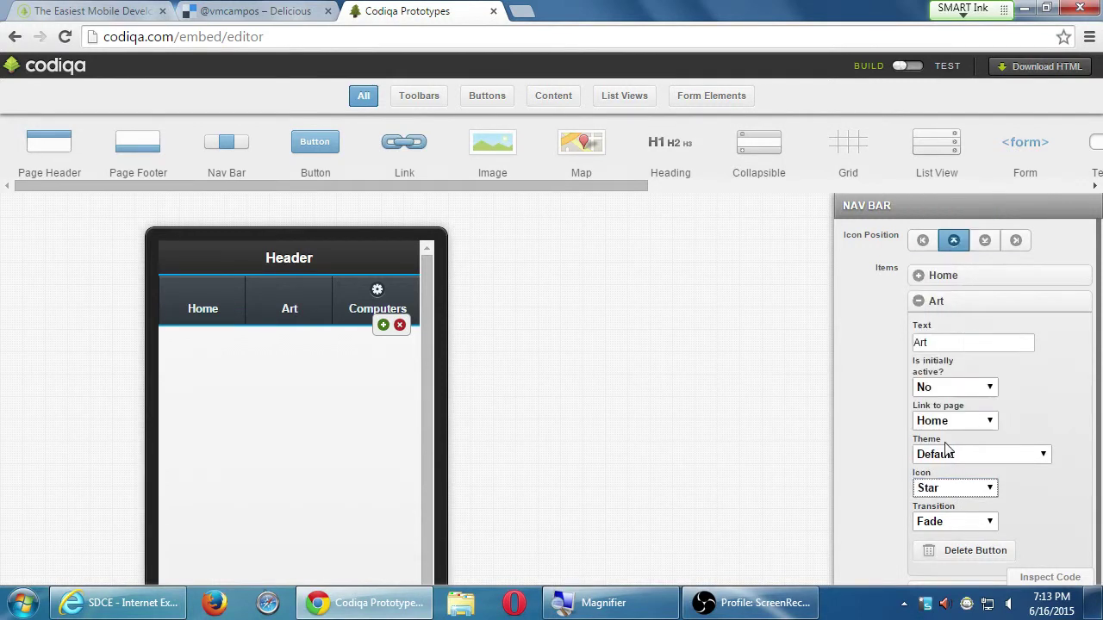
pyautogui.click(913, 301)
pyautogui.click(917, 275)
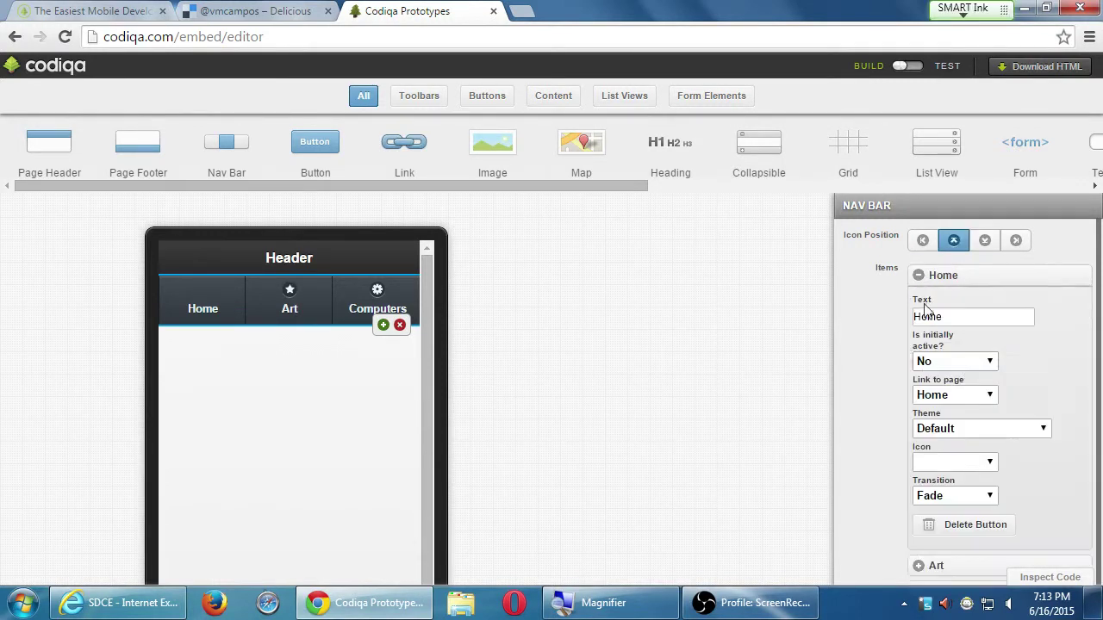
pyautogui.click(963, 459)
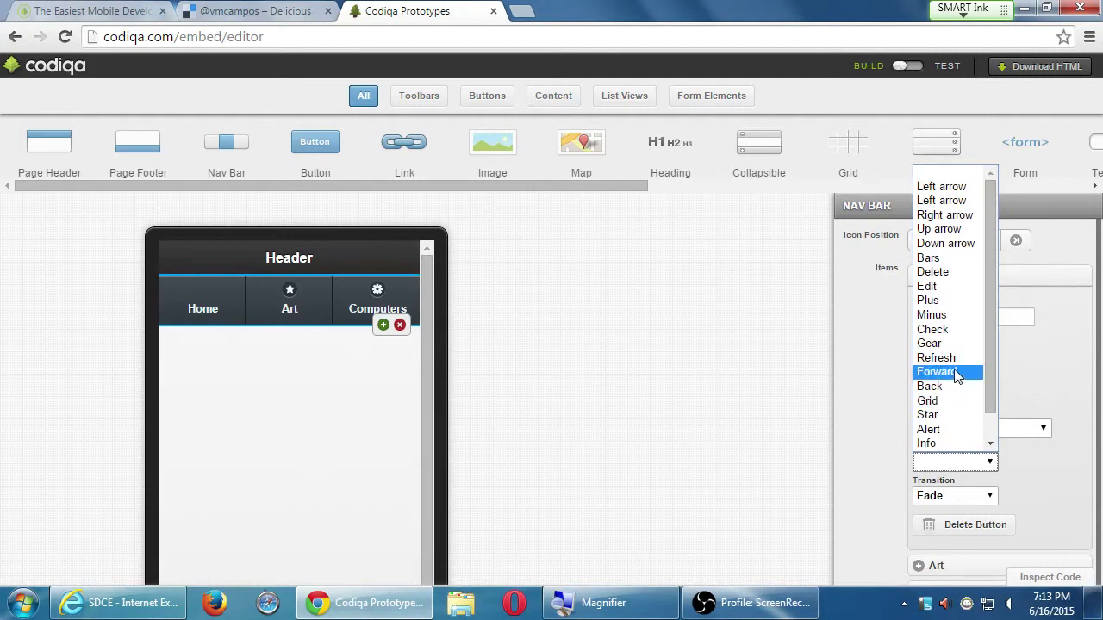
pyautogui.scroll(-1, 965, 405)
pyautogui.click(952, 428)
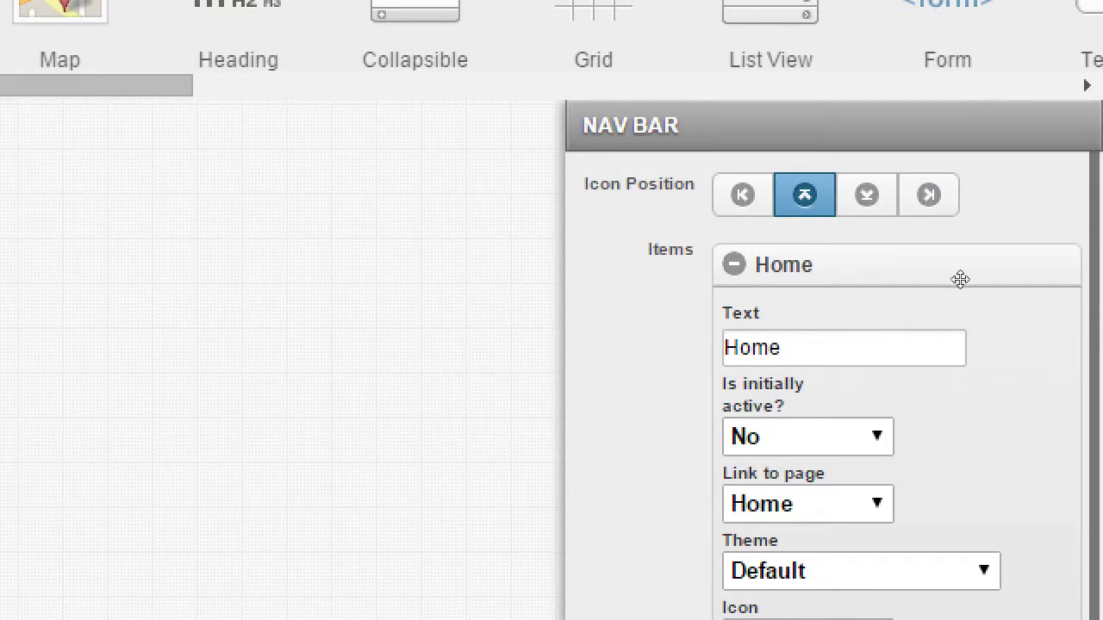
# Try the nav bar Icon Position options and settle on icons below the labels
pyautogui.click(909, 268)
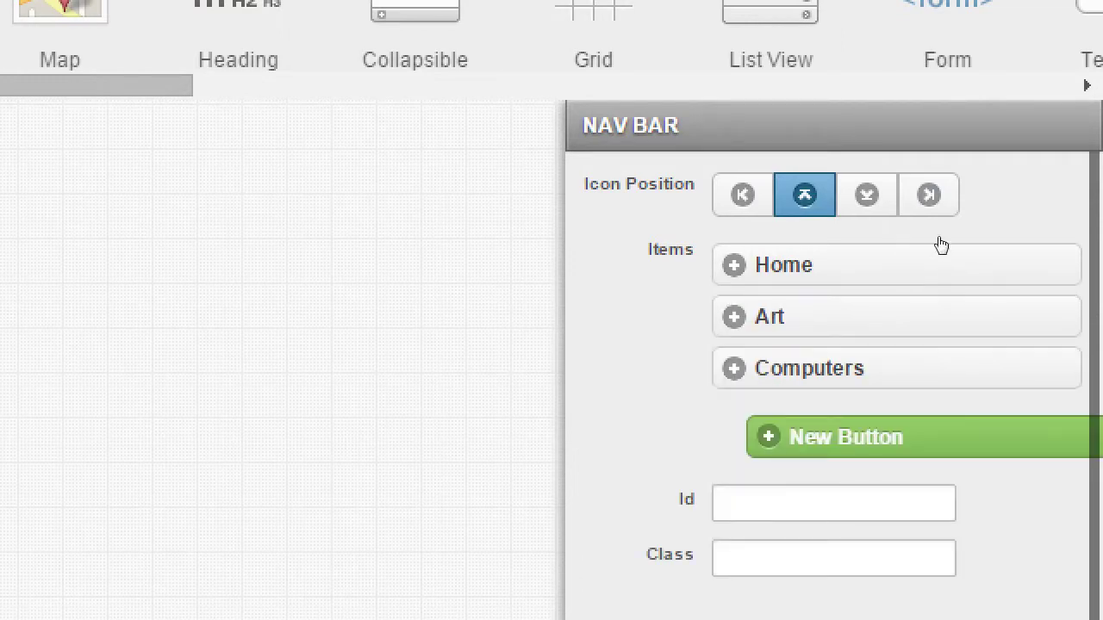
pyautogui.click(866, 196)
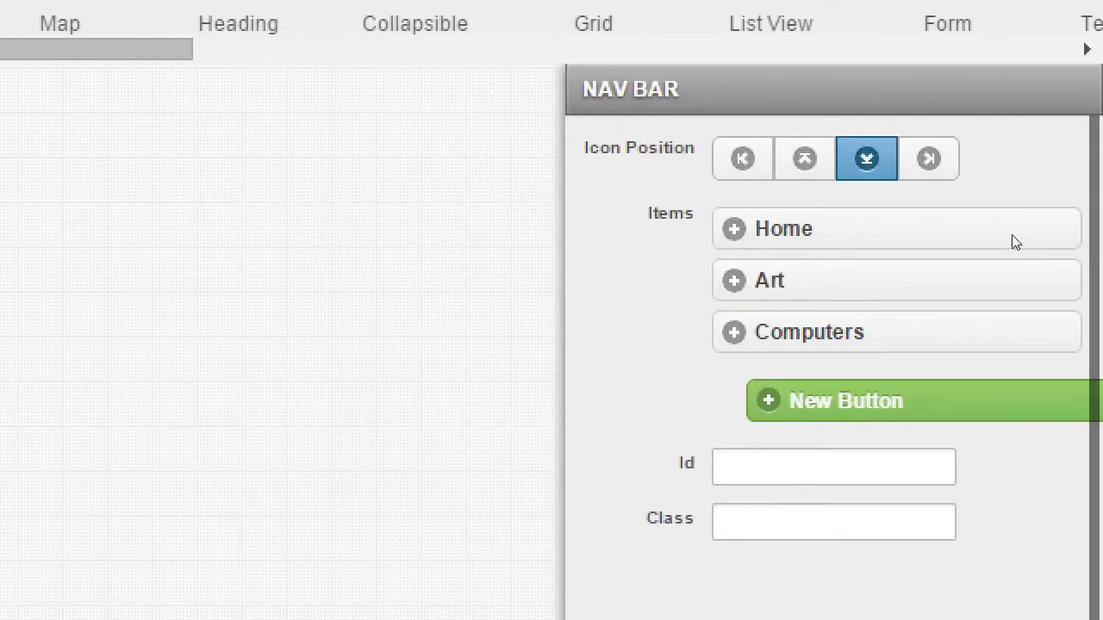
pyautogui.click(928, 158)
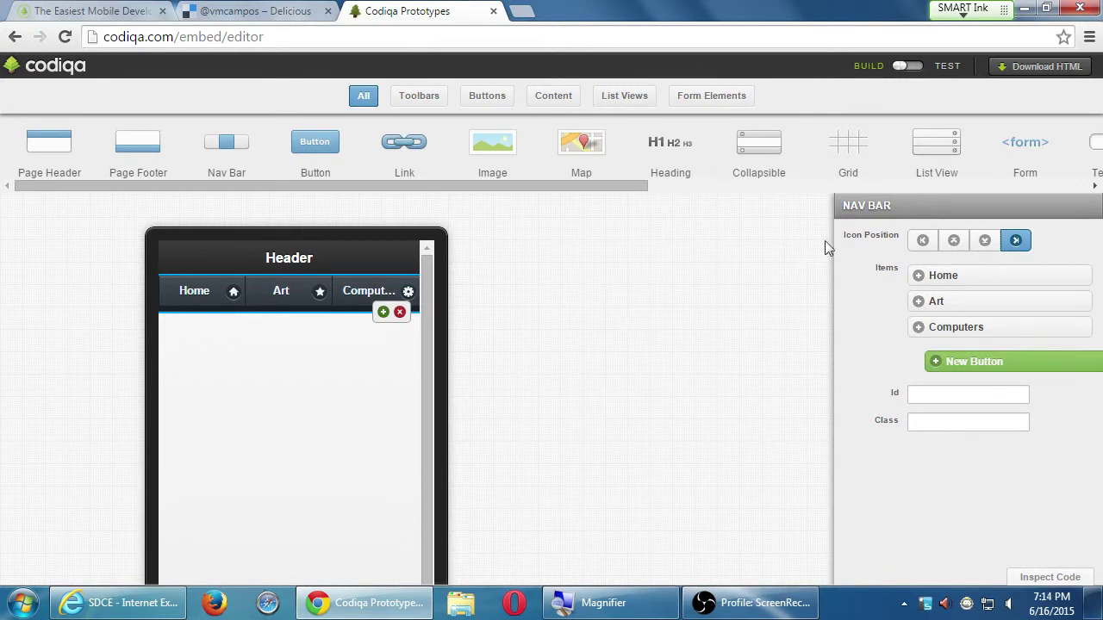
pyautogui.click(954, 242)
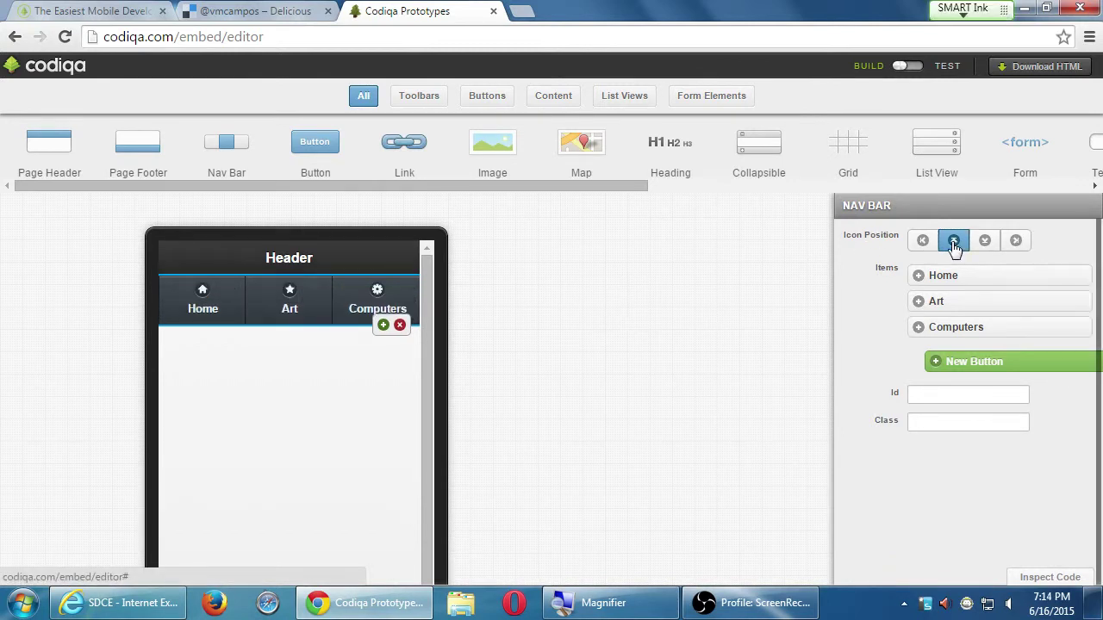
pyautogui.click(985, 246)
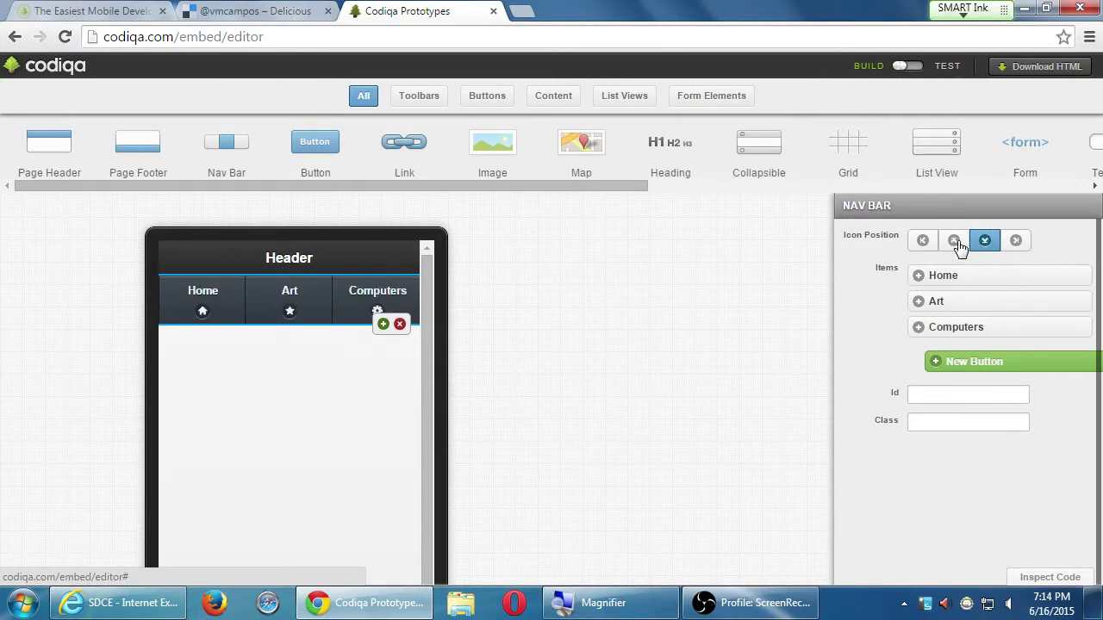
pyautogui.click(957, 243)
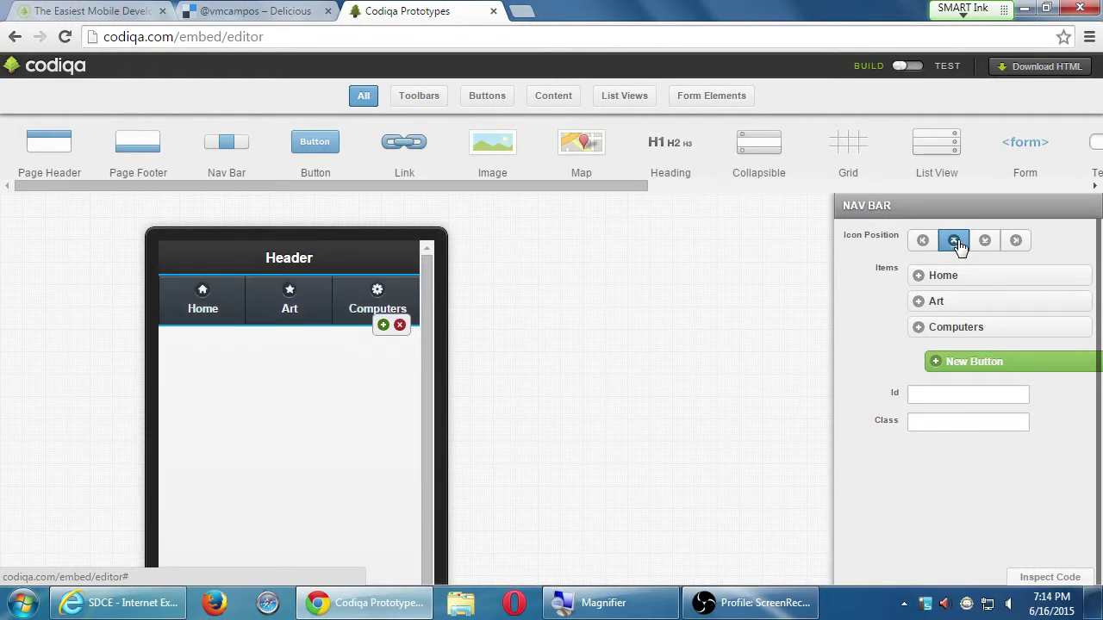
pyautogui.click(992, 248)
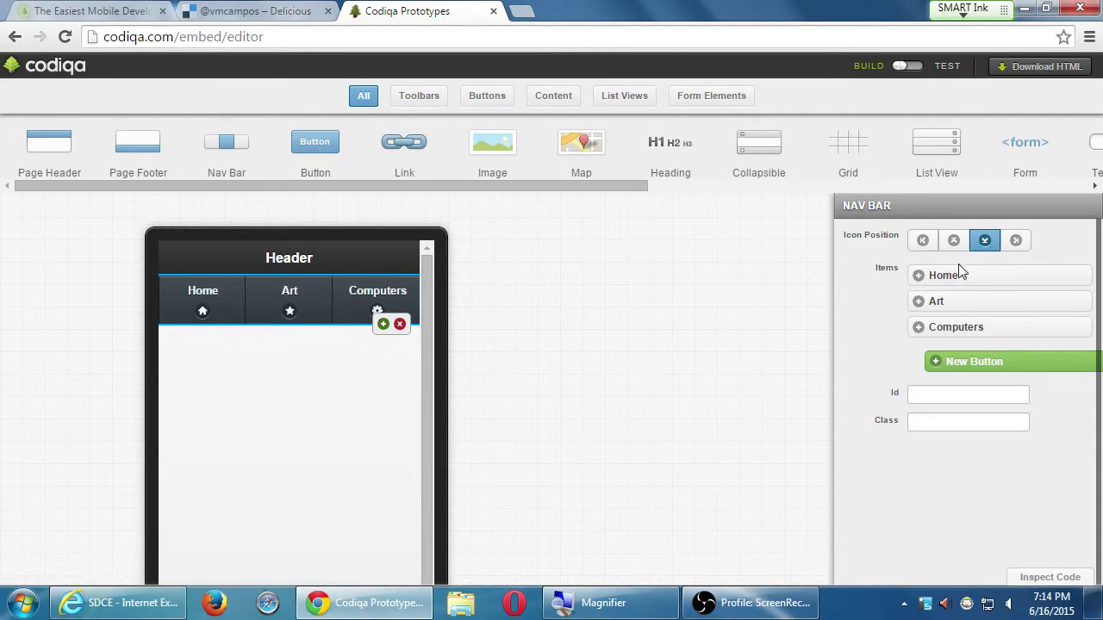
pyautogui.click(958, 328)
pyautogui.press('super+plus')
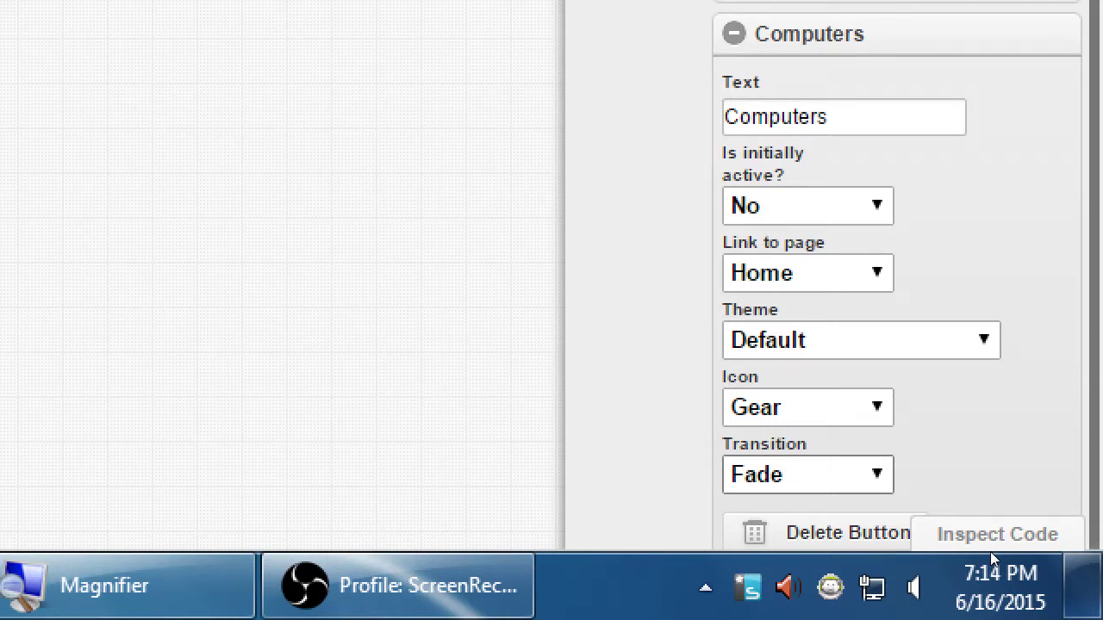
# Change the Computers nav button's transition from Fade to None
pyautogui.hotkey('alt', 'Down')
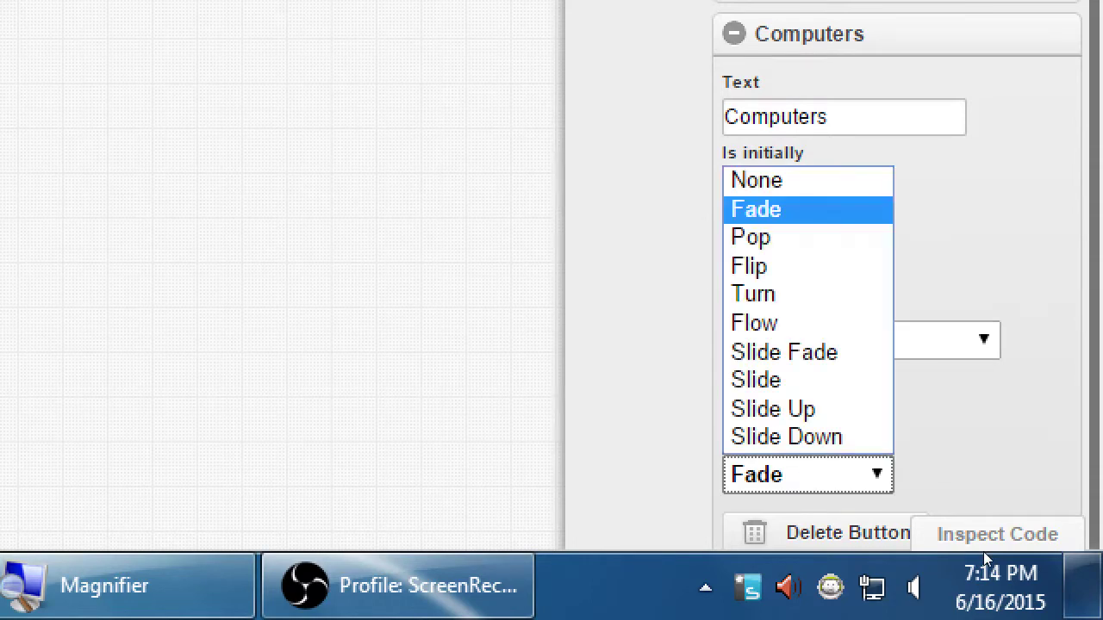
pyautogui.press('Up')
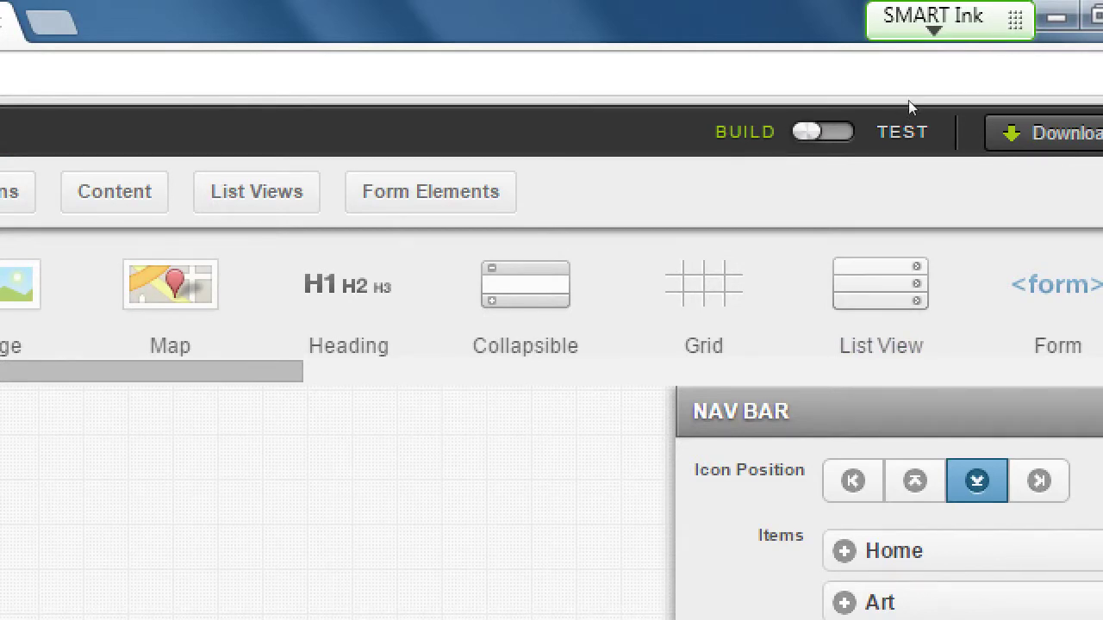
pyautogui.press('Down')
pyautogui.press('Down')
pyautogui.press('Down')
pyautogui.press('Down')
pyautogui.press('Down')
pyautogui.press('Down')
pyautogui.press('Down')
pyautogui.press('Down')
pyautogui.press('Up')
pyautogui.press('Up')
# Set the Home nav button's 'Is initially active?' option to Yes
pyautogui.click(865, 464)
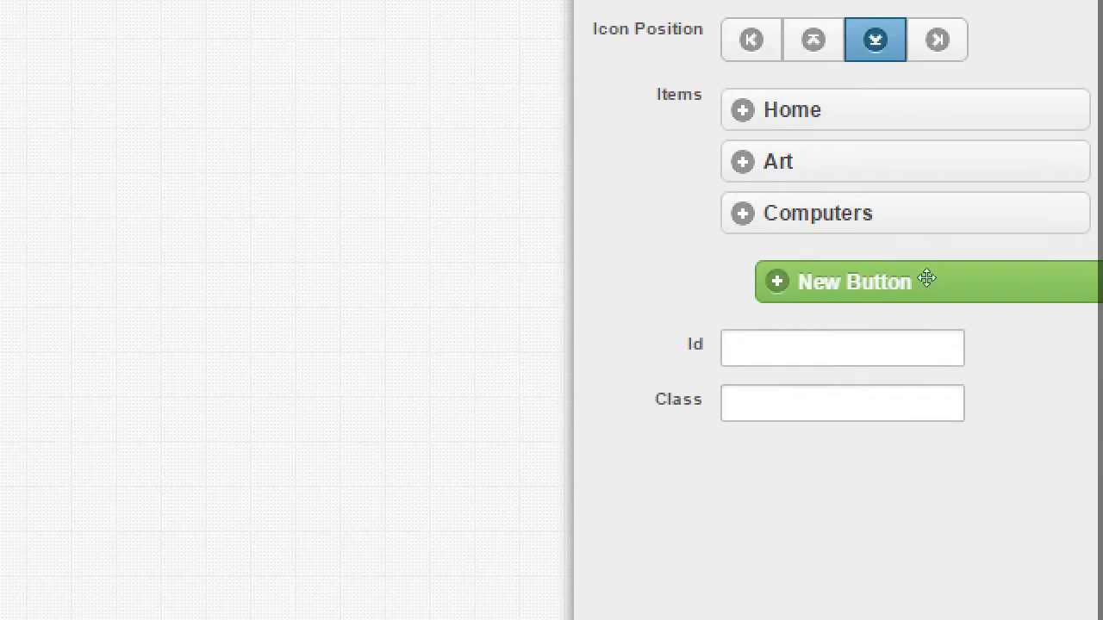
pyautogui.click(922, 277)
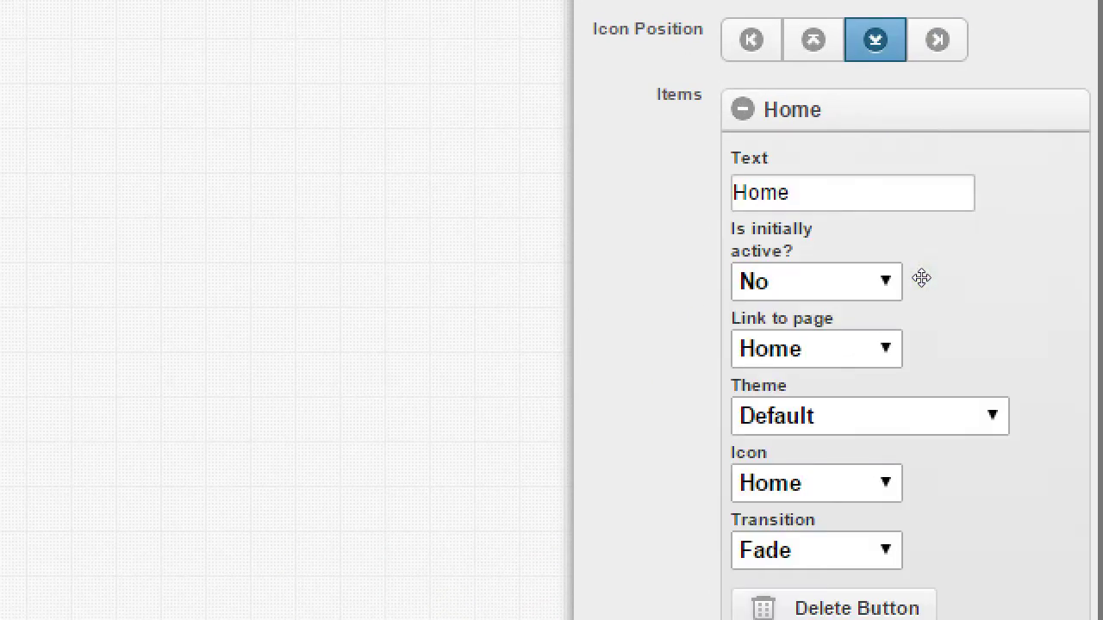
pyautogui.click(934, 356)
pyautogui.press('Return')
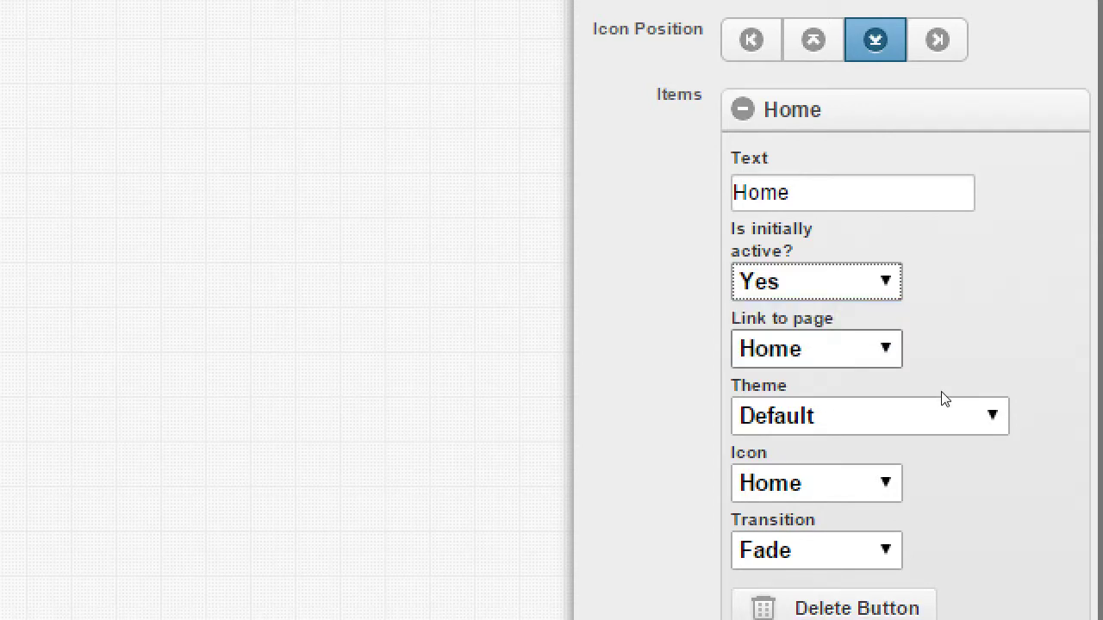
pyautogui.press('super+minus')
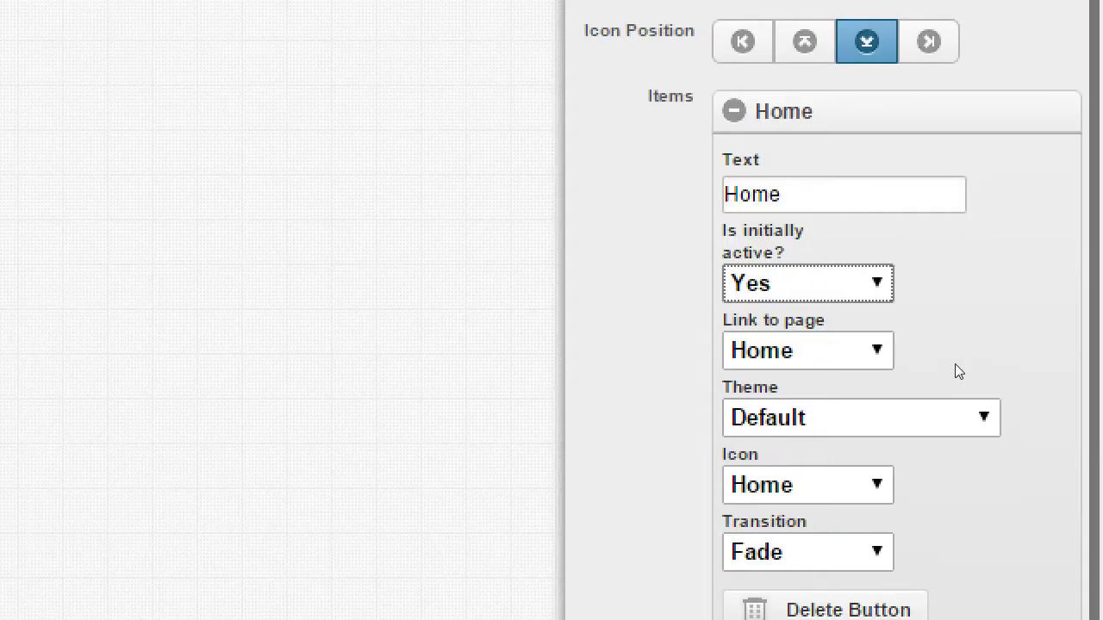
pyautogui.hotkey('alt', 'Down')
pyautogui.press('Up')
pyautogui.press('Return')
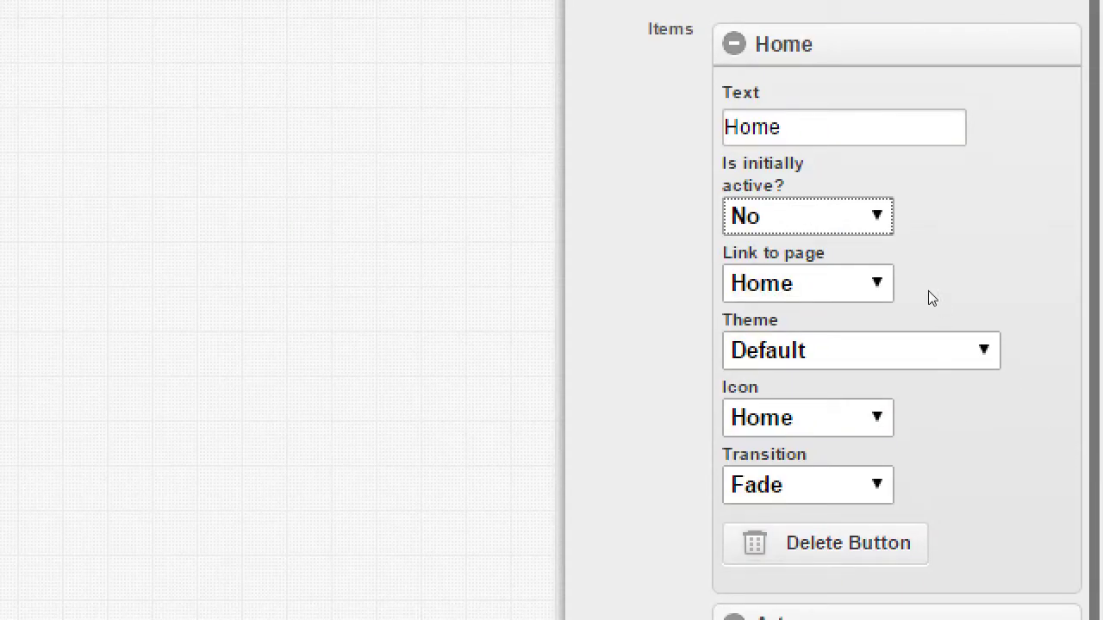
pyautogui.hotkey('alt', 'Down')
pyautogui.press('Down')
pyautogui.press('Return')
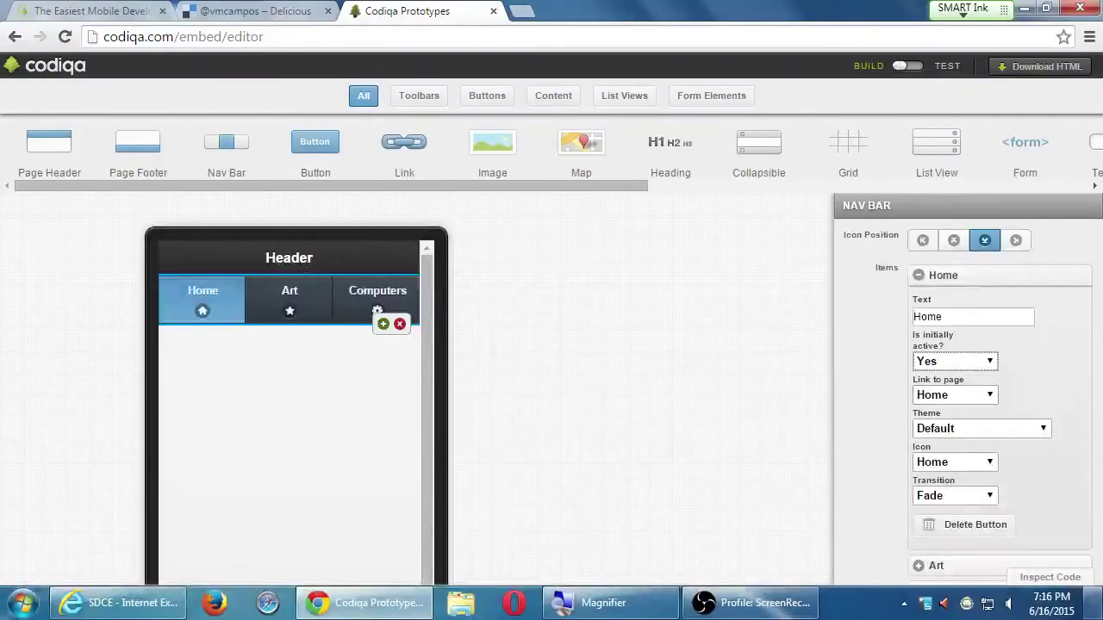
pyautogui.click(1071, 581)
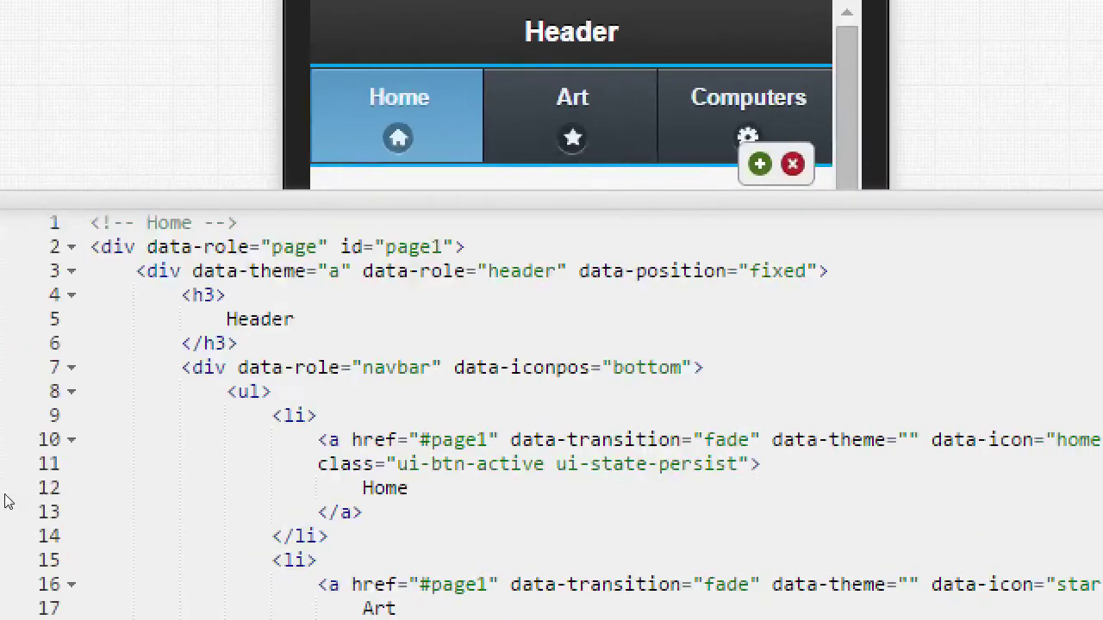
pyautogui.moveTo(347, 464)
pyautogui.mouseDown()
pyautogui.moveTo(714, 464)
pyautogui.moveTo(281, 473)
pyautogui.moveTo(362, 466)
pyautogui.moveTo(305, 473)
pyautogui.moveTo(341, 474)
pyautogui.mouseUp()
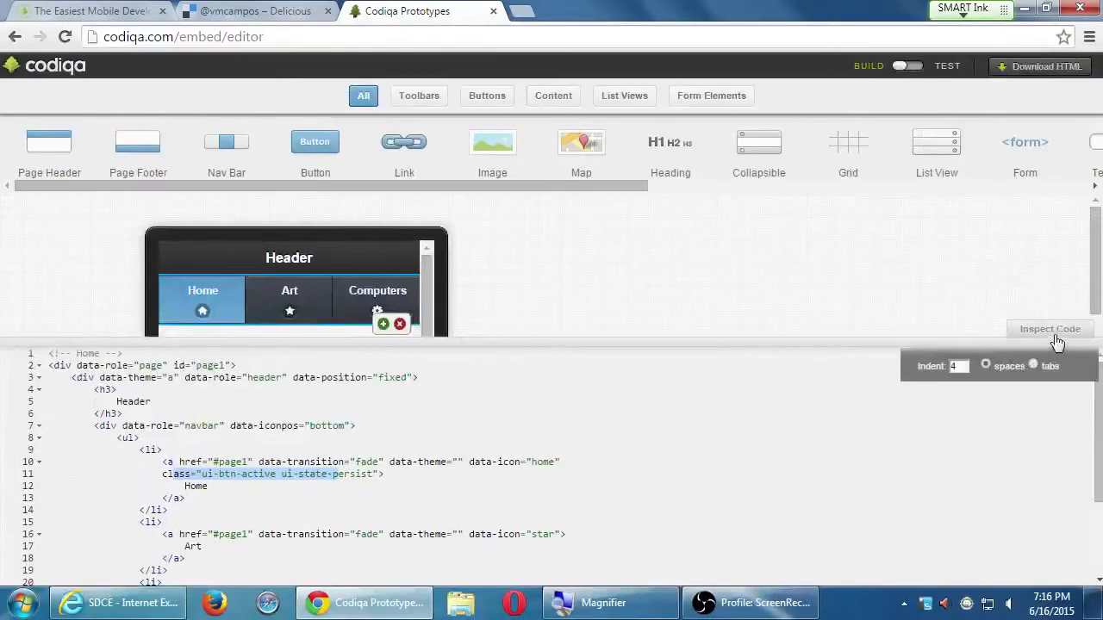
pyautogui.click(1055, 335)
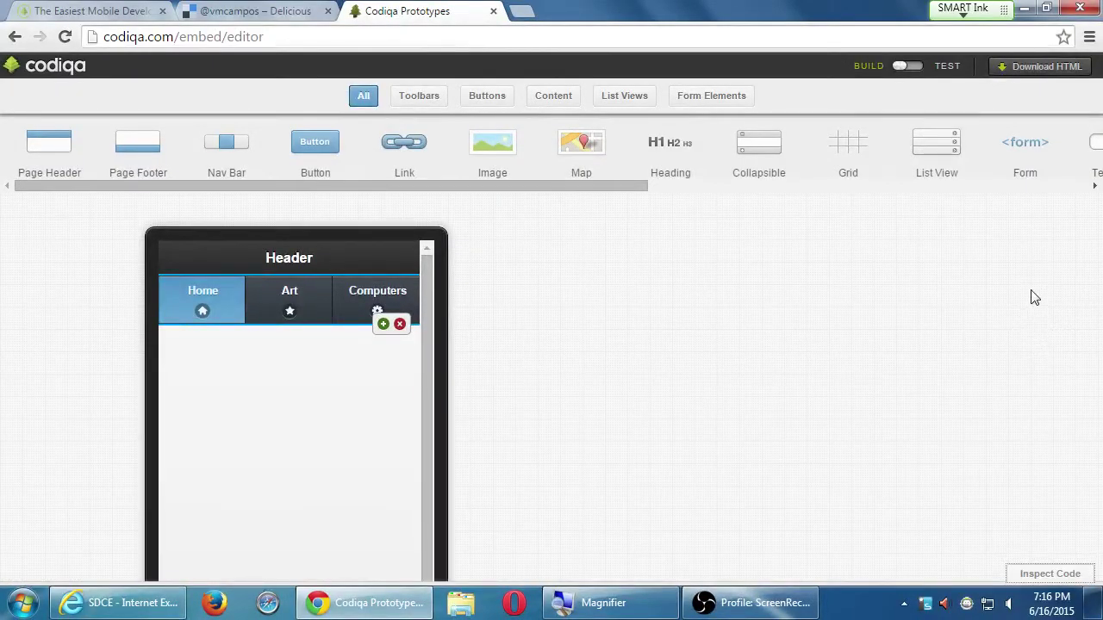
# Select the nav bar in the phone preview to show its Computers button properties
pyautogui.click(306, 305)
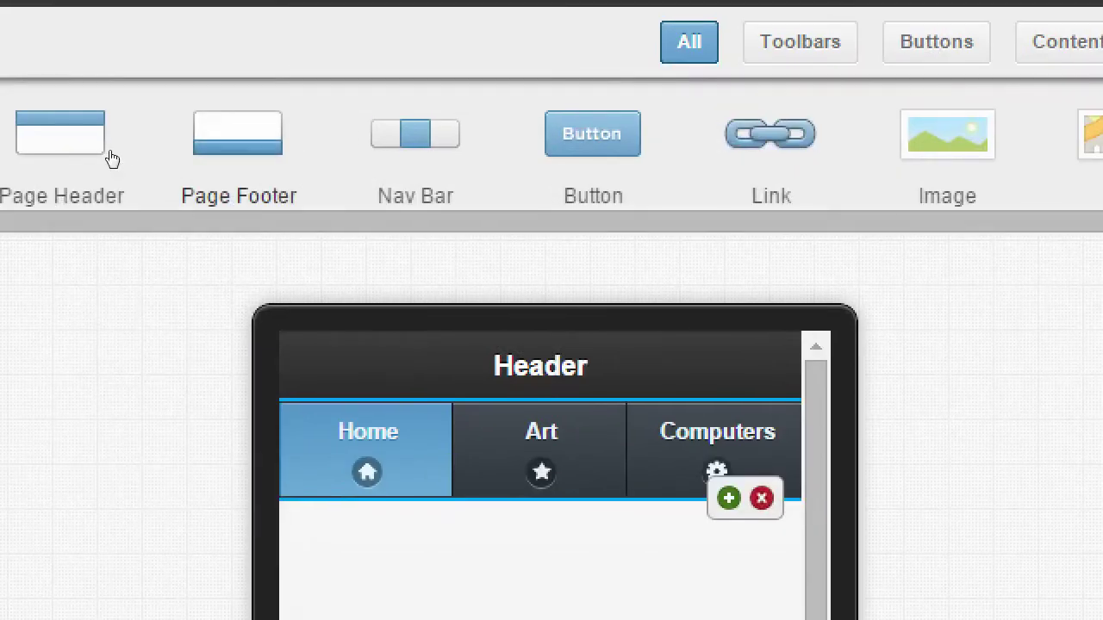
# Drag a Page Footer component onto the bottom of the phone page
pyautogui.moveTo(138, 143); pyautogui.dragTo(263, 574)
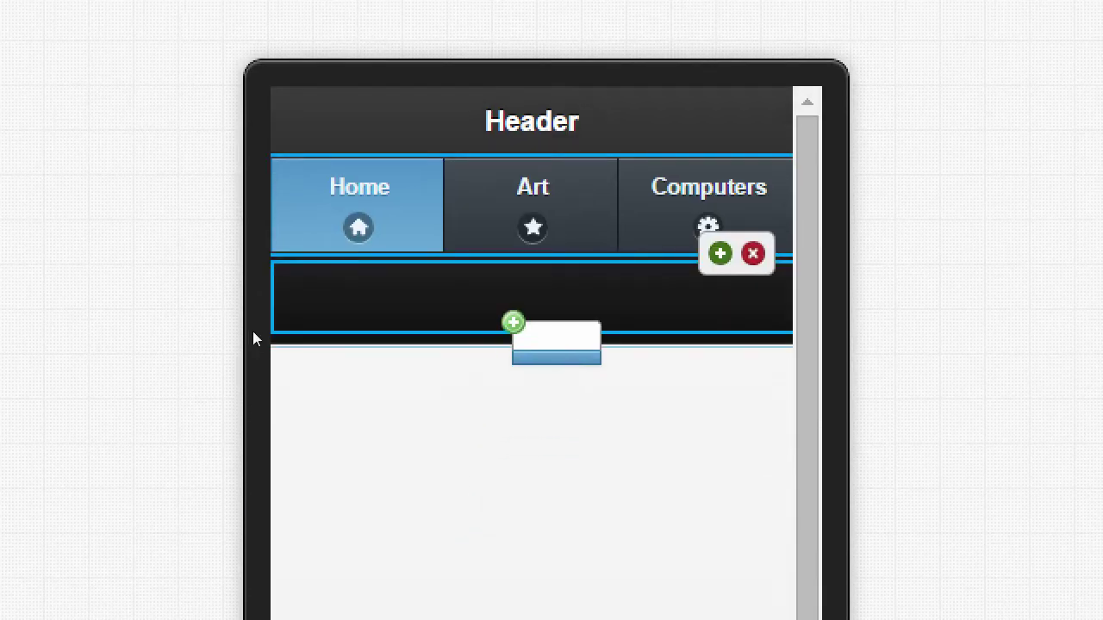
pyautogui.scroll(-1, 278, 457)
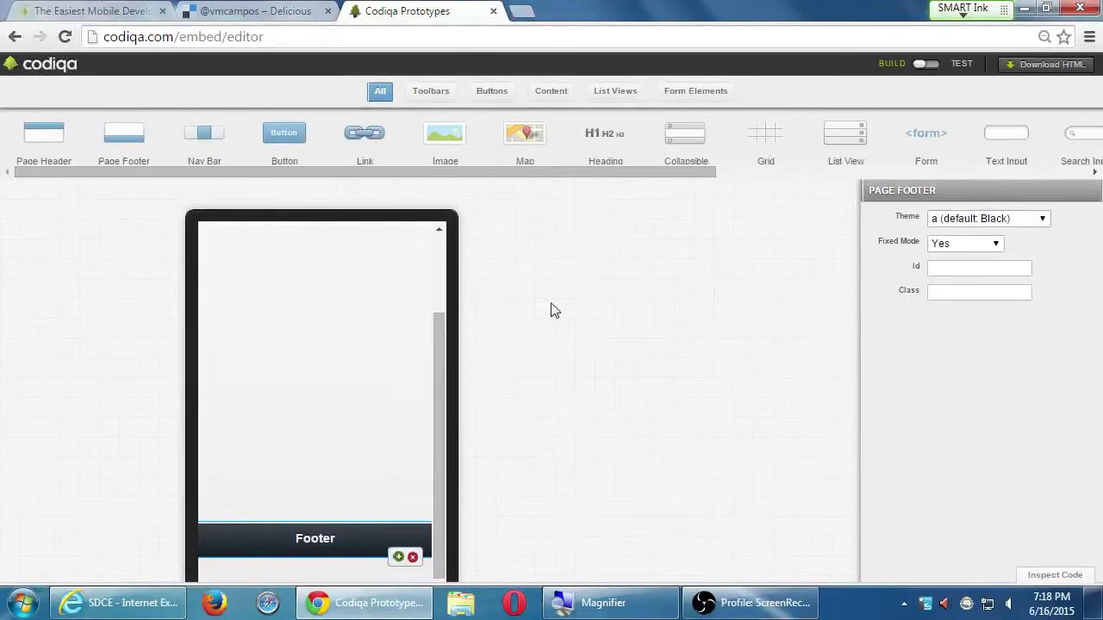
pyautogui.scroll(3, 439, 292)
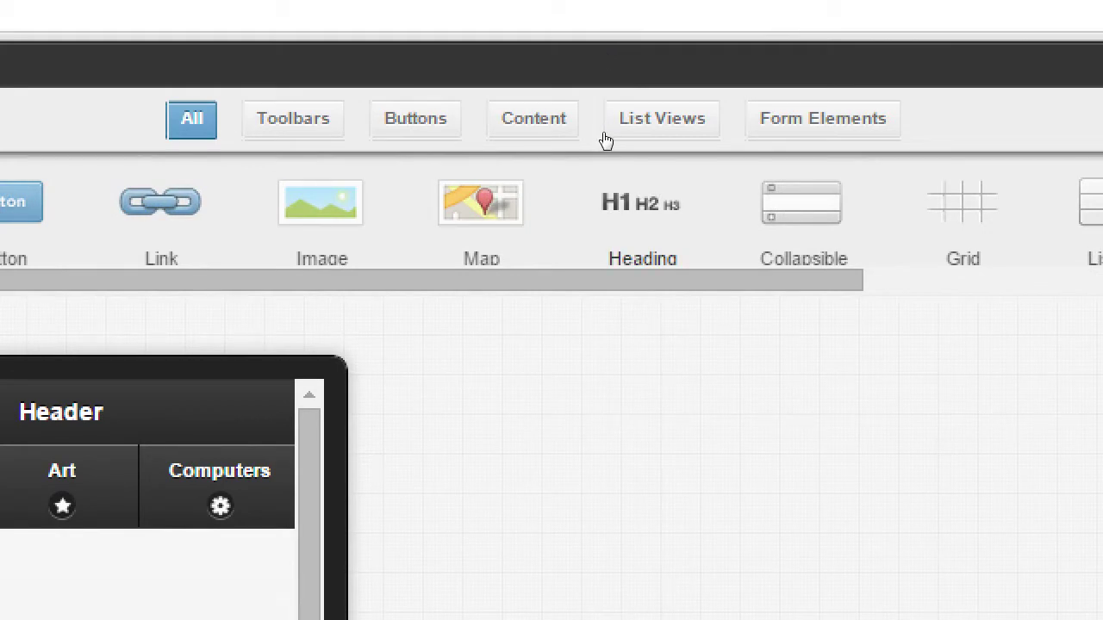
# Place a Heading below the nav bar and a 288×100 px Image placeholder beneath it
pyautogui.moveTo(637, 205); pyautogui.dragTo(236, 337)
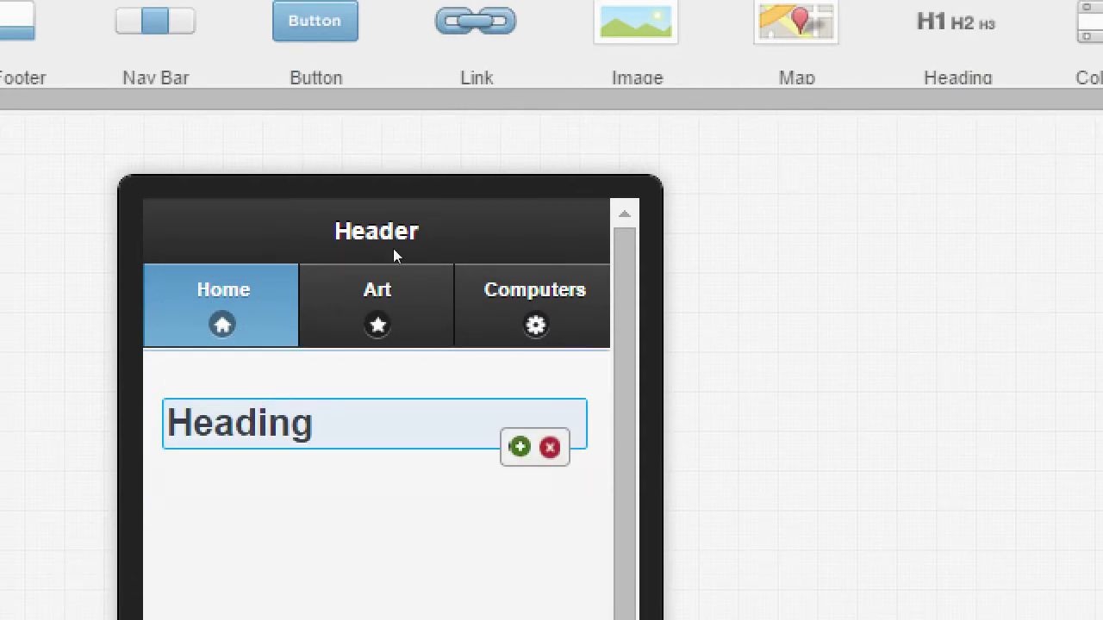
pyautogui.moveTo(637, 22); pyautogui.dragTo(263, 530)
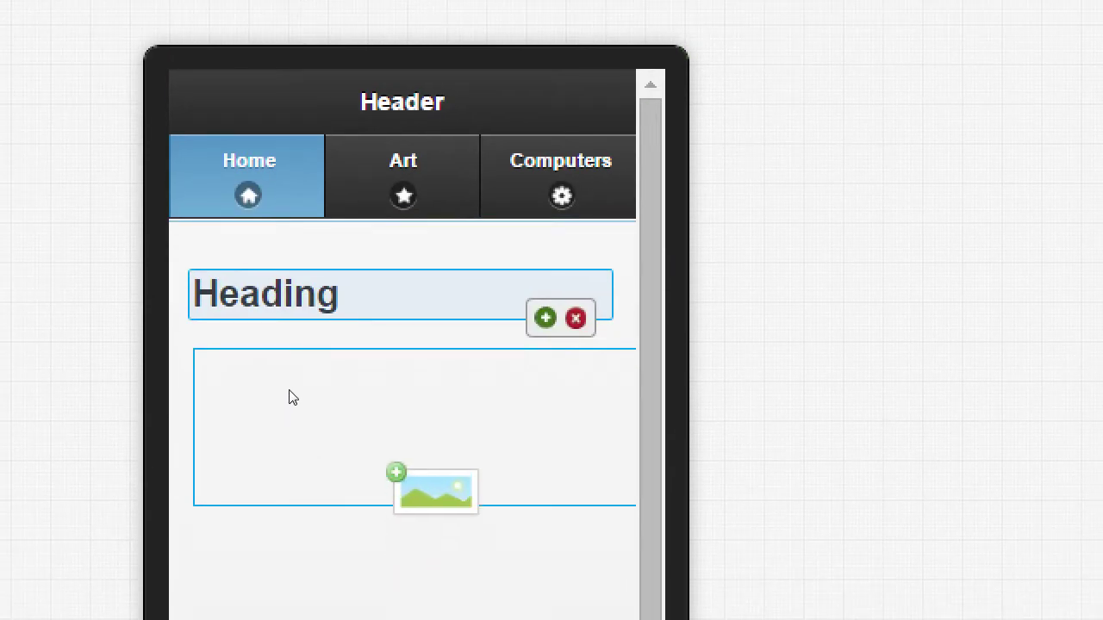
pyautogui.moveTo(293, 397); pyautogui.dragTo(289, 388)
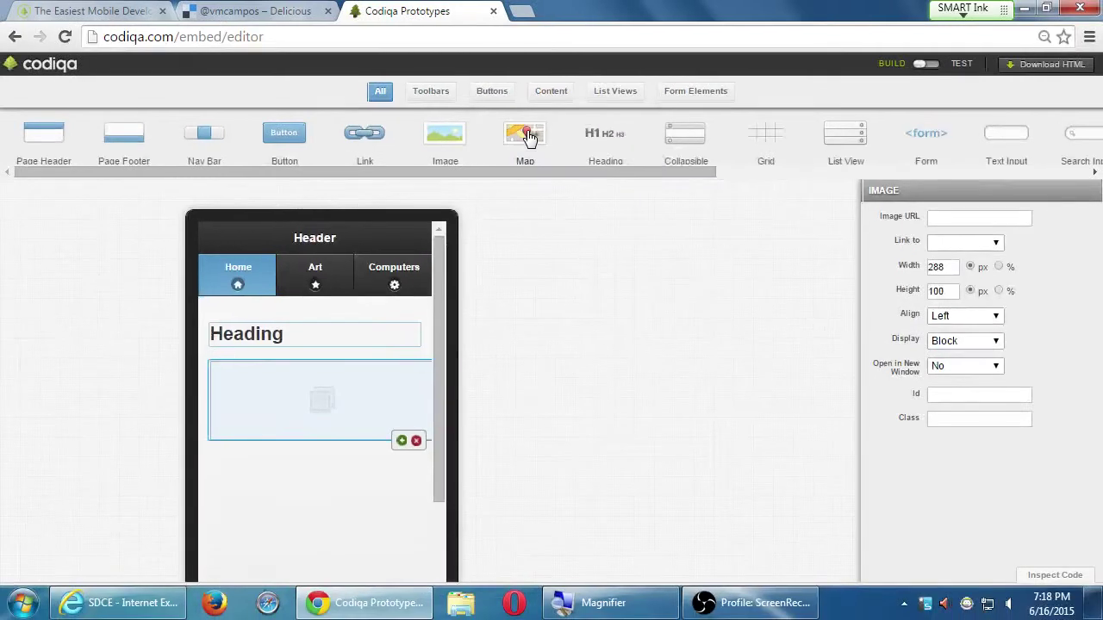
# Drag items within the Codiqa editor window
pyautogui.moveTo(615, 172); pyautogui.dragTo(547, 195)
pyautogui.moveTo(441, 269)
pyautogui.mouseDown()
pyautogui.moveTo(439, 385)
pyautogui.moveTo(447, 250)
pyautogui.mouseUp()
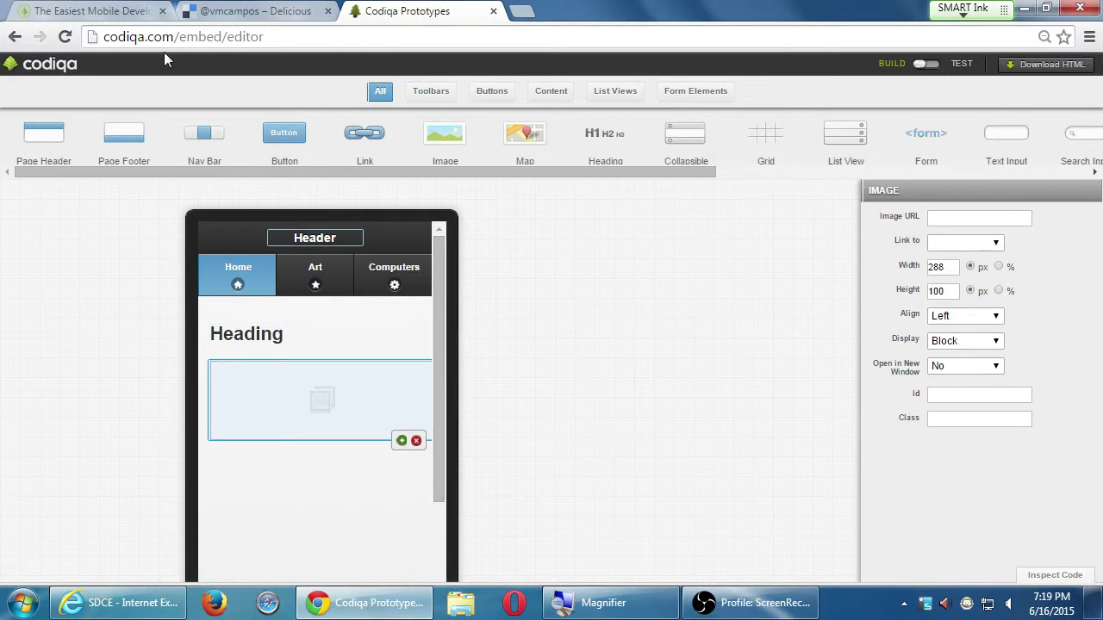
# Load vmcampos.com/sdce/ in Internet Explorer and snap the window to the left half
pyautogui.click(172, 603)
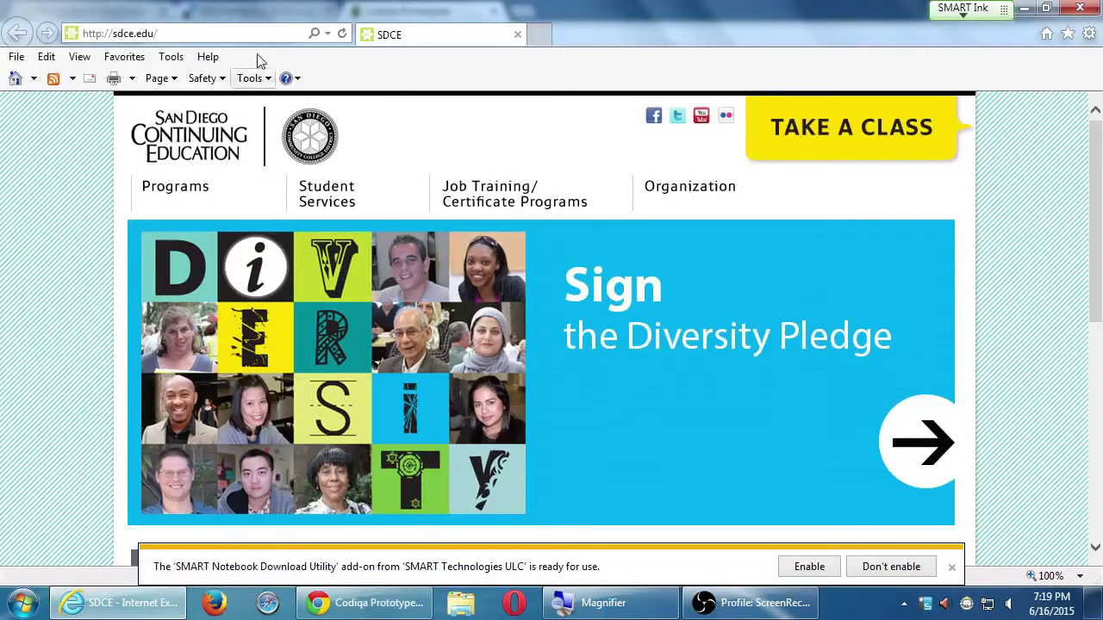
pyautogui.click(233, 38)
pyautogui.write('vmcamp')
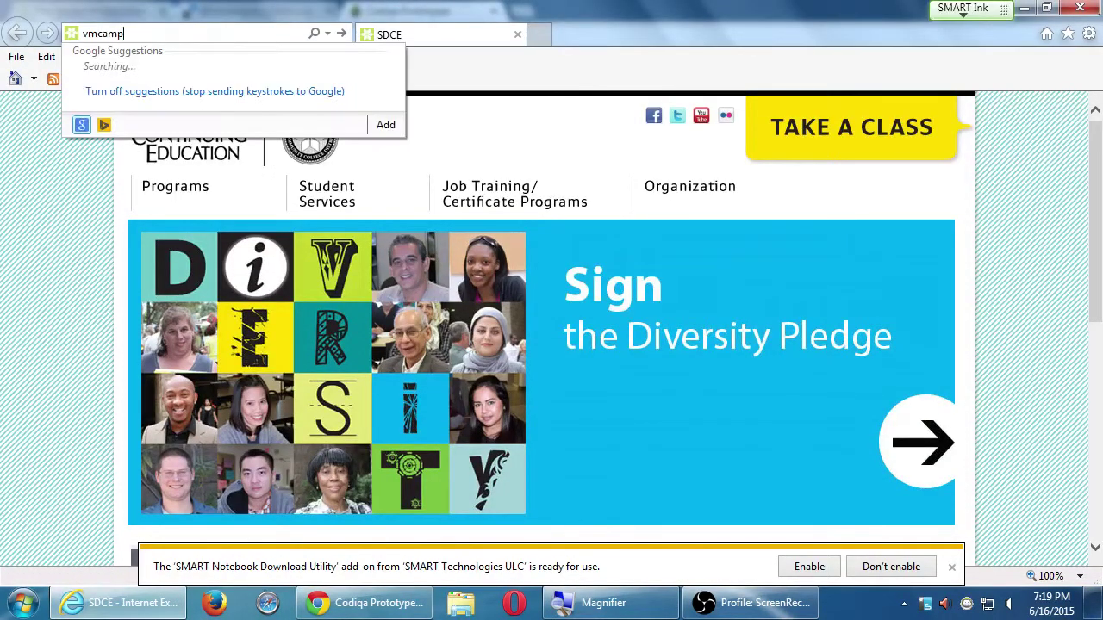
pyautogui.write('os.com/sdce/')
pyautogui.press('Return')
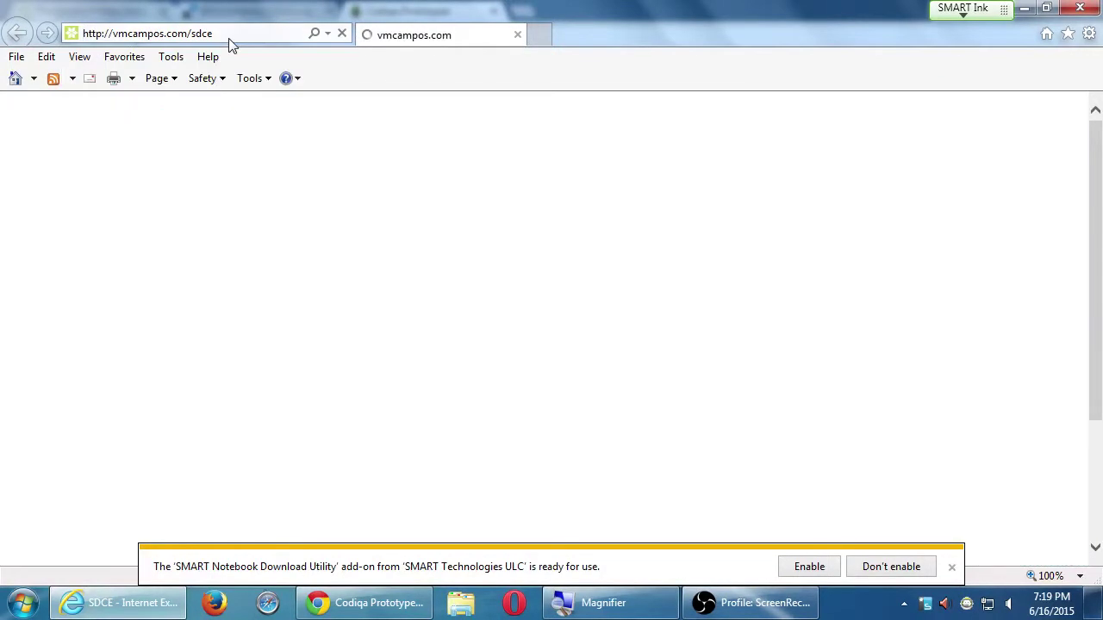
pyautogui.press('super+Left')
pyautogui.click(234, 35)
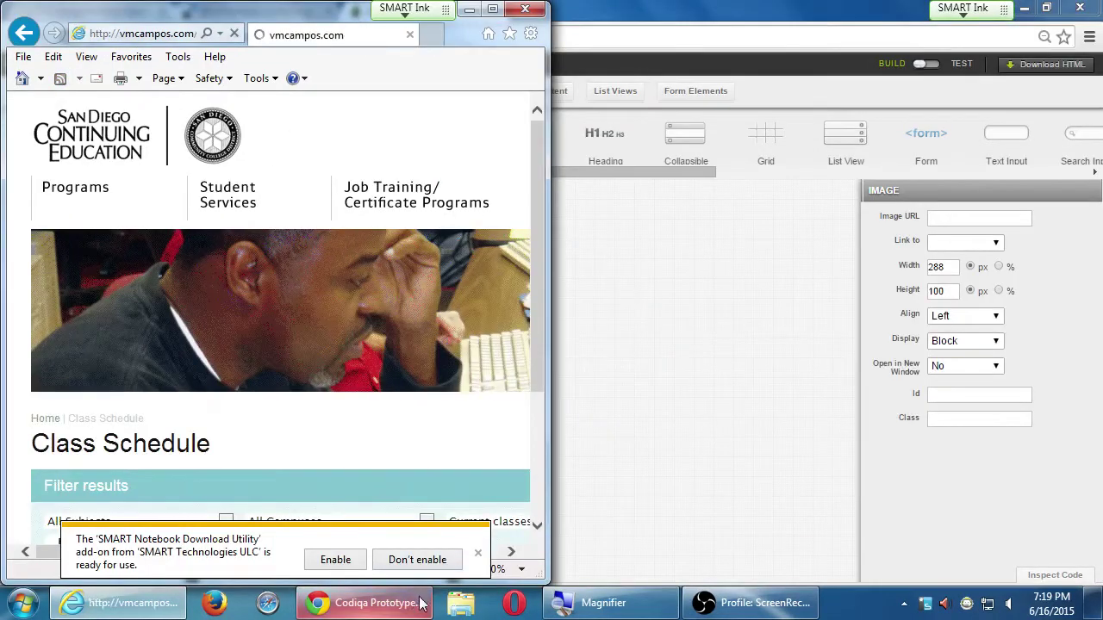
pyautogui.click(421, 561)
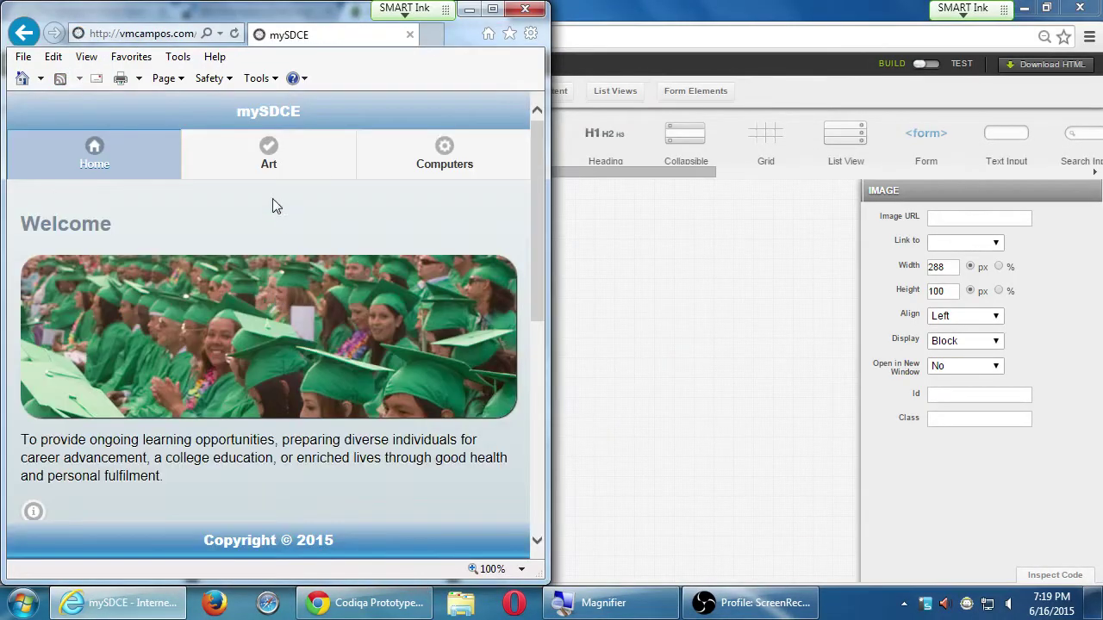
# Open the Art Classes page, expand and collapse ART101–ART103, then return to Codiqa
pyautogui.click(272, 177)
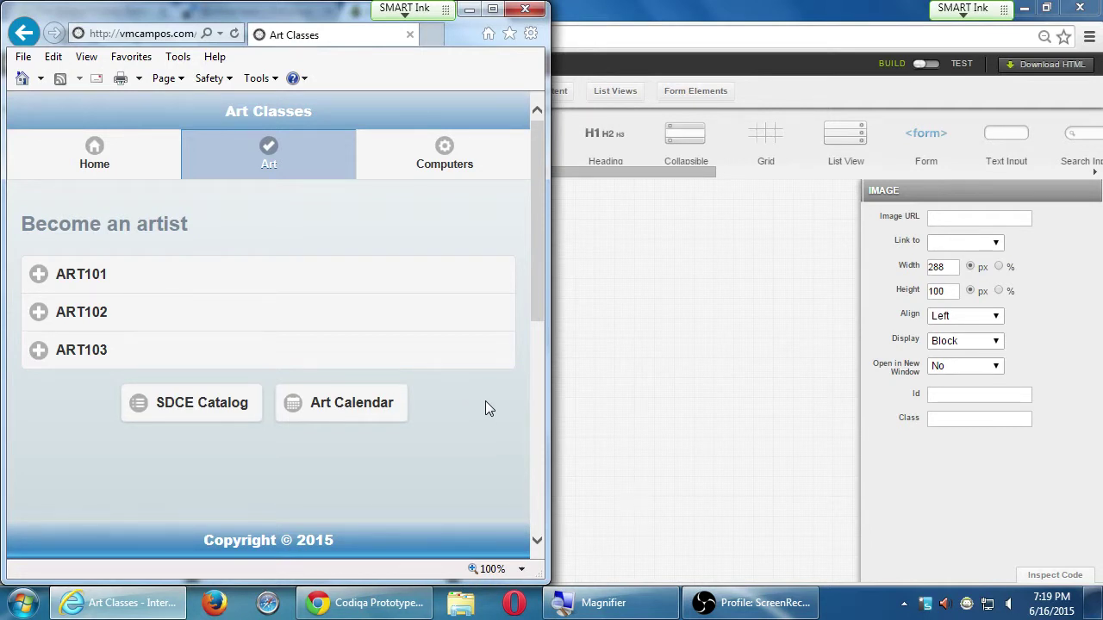
pyautogui.click(180, 284)
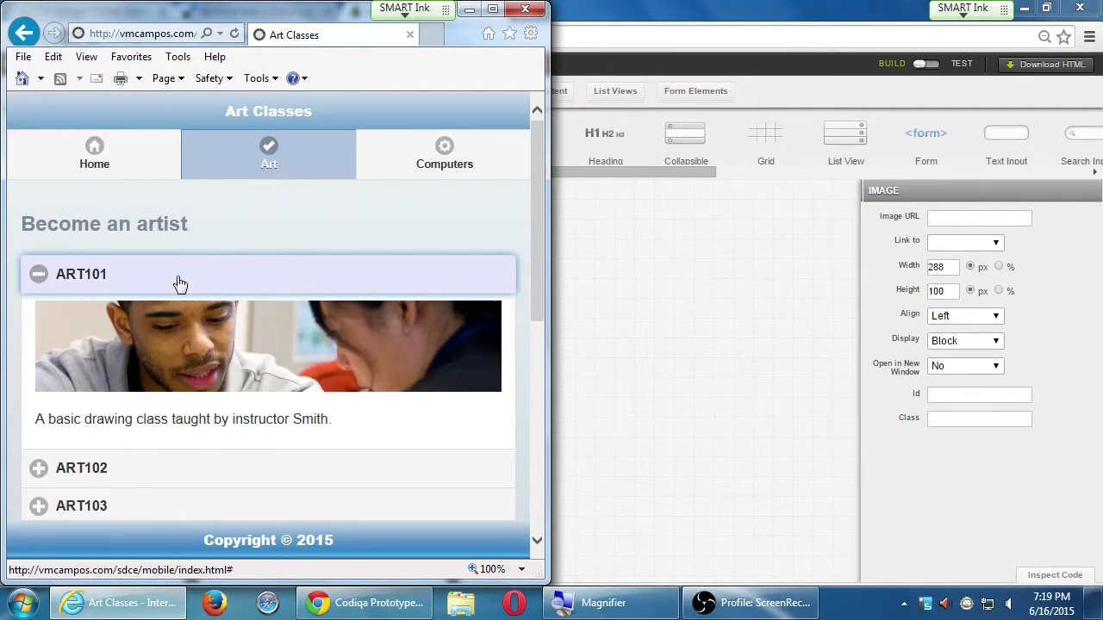
pyautogui.click(180, 284)
pyautogui.click(164, 315)
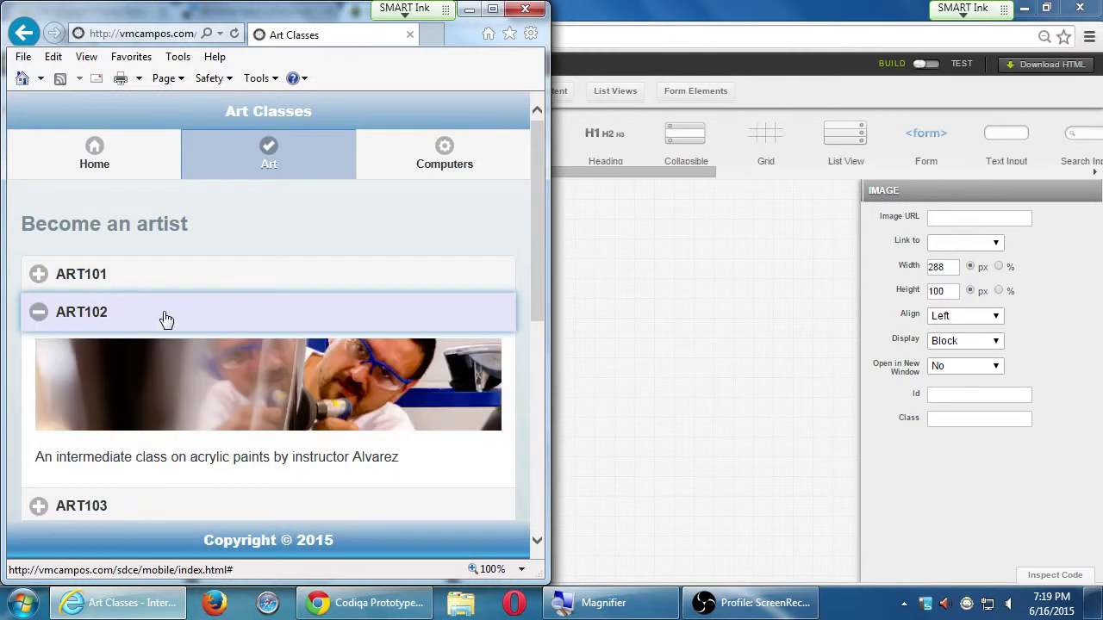
pyautogui.click(166, 322)
pyautogui.click(160, 354)
pyautogui.click(162, 355)
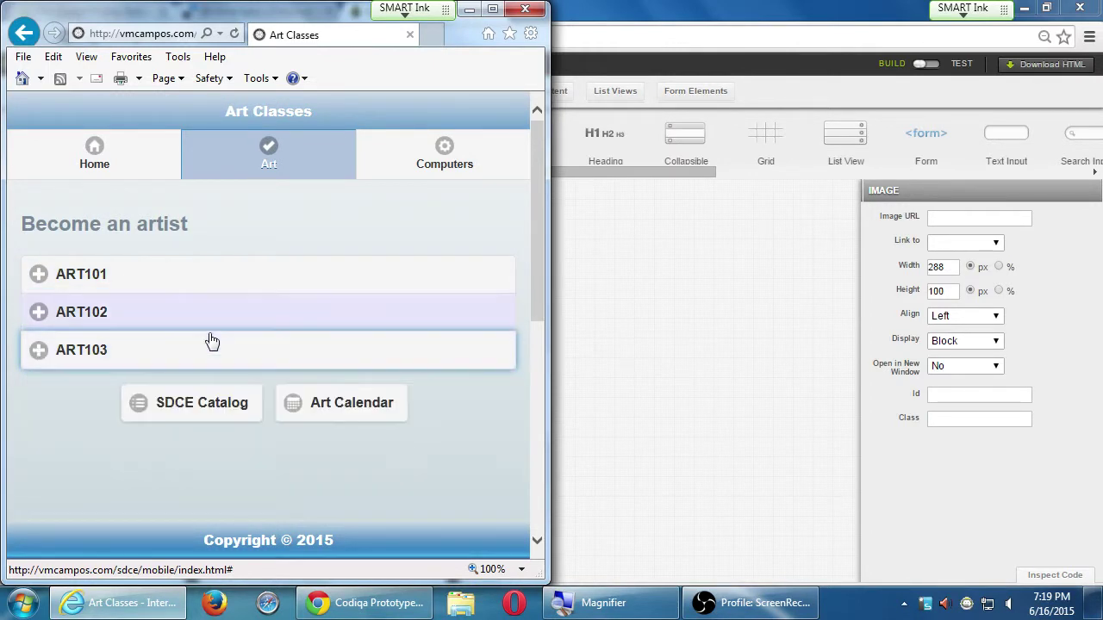
pyautogui.click(710, 8)
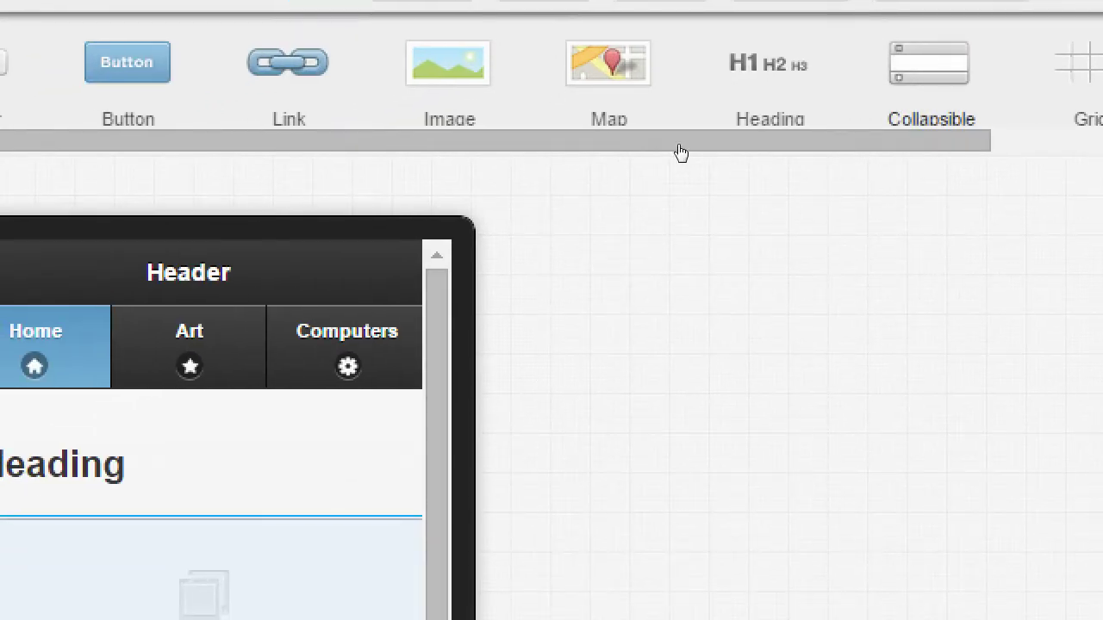
# Add a Collapsible with a 'Section Header' section below the image, then switch to Internet Explorer
pyautogui.moveTo(929, 62); pyautogui.dragTo(229, 515)
pyautogui.moveTo(286, 549); pyautogui.dragTo(274, 443)
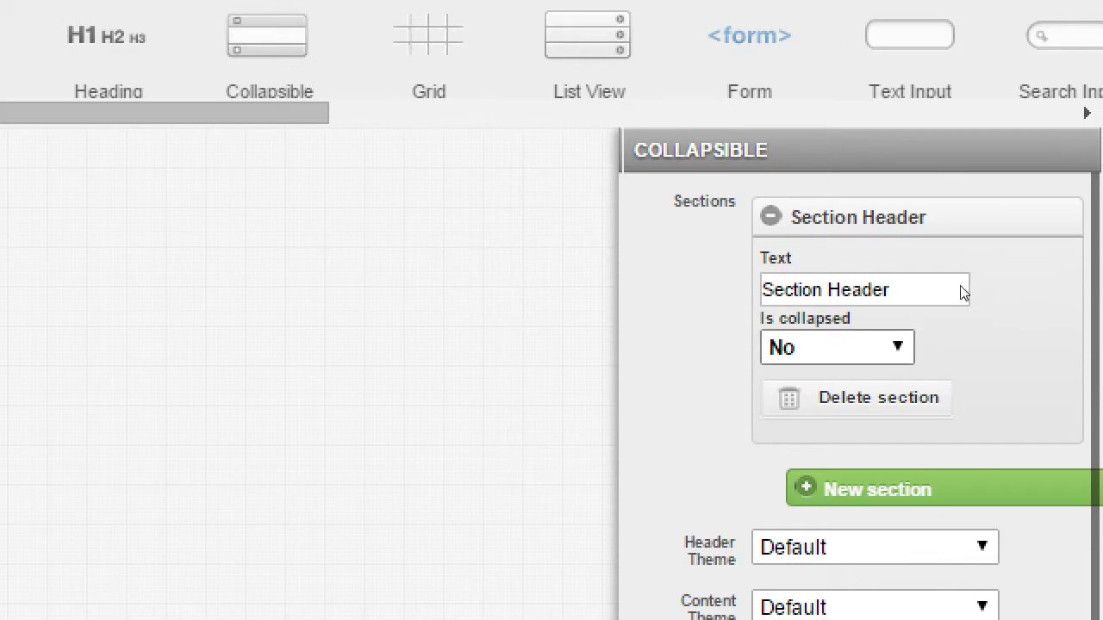
pyautogui.press('super+minus')
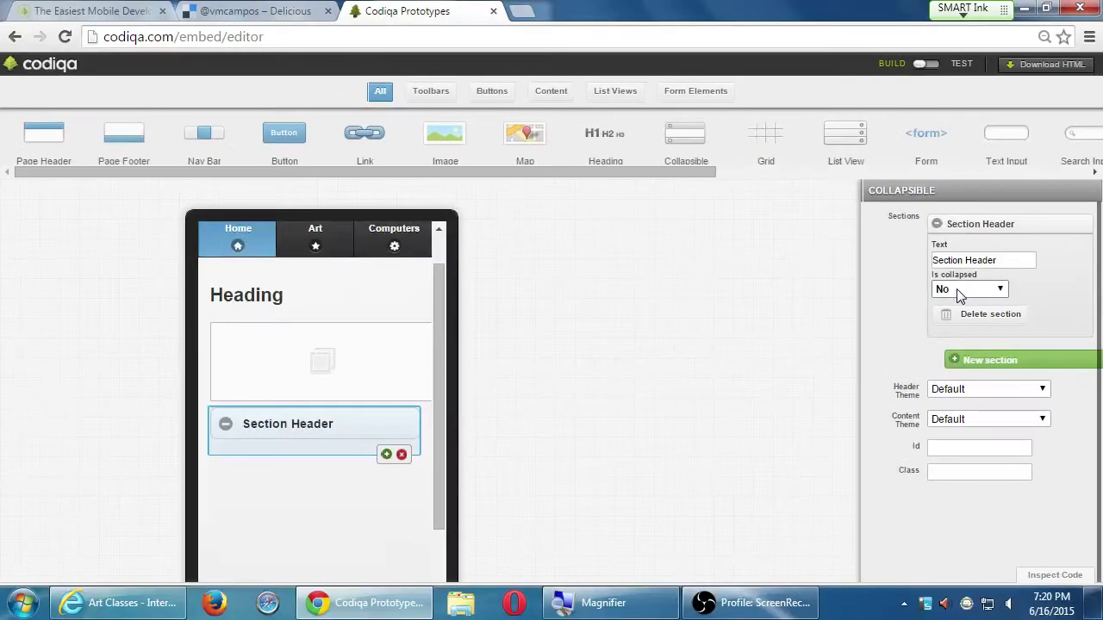
pyautogui.hotkey('alt', 'Tab')
pyautogui.hotkey('alt', 'Tab')
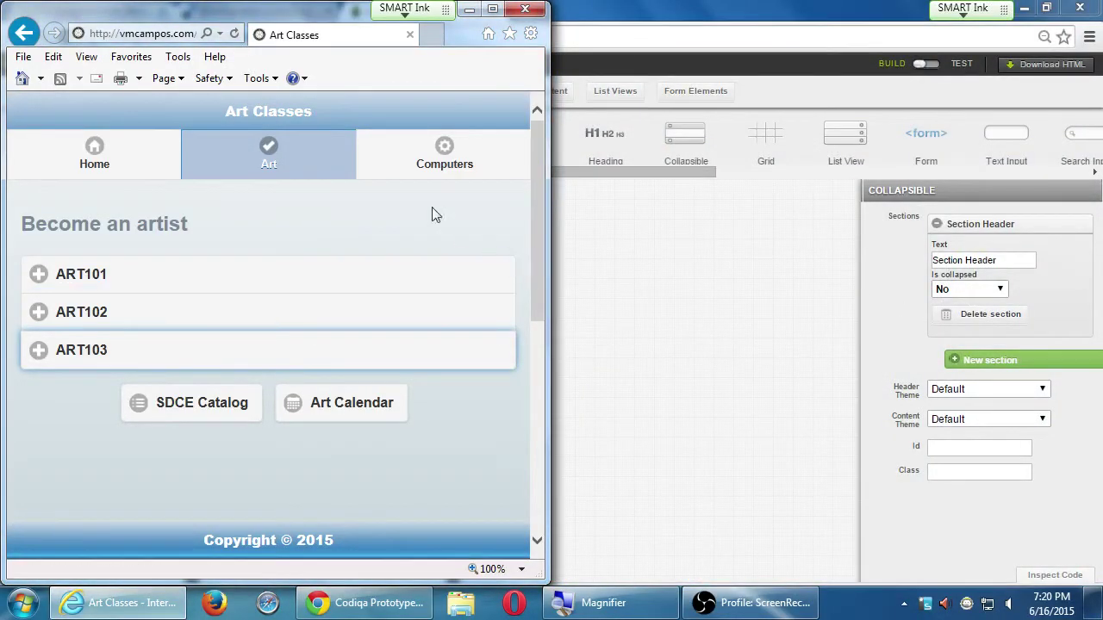
# Expand and collapse ART101 on the live site, then switch back to the Codiqa editor
pyautogui.click(295, 275)
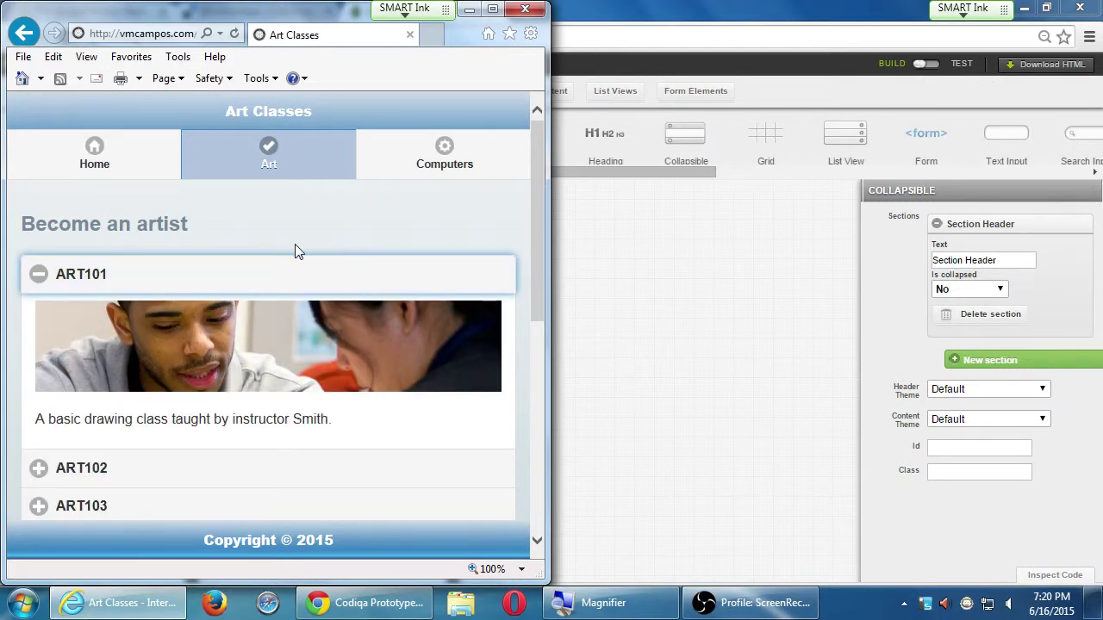
pyautogui.click(317, 271)
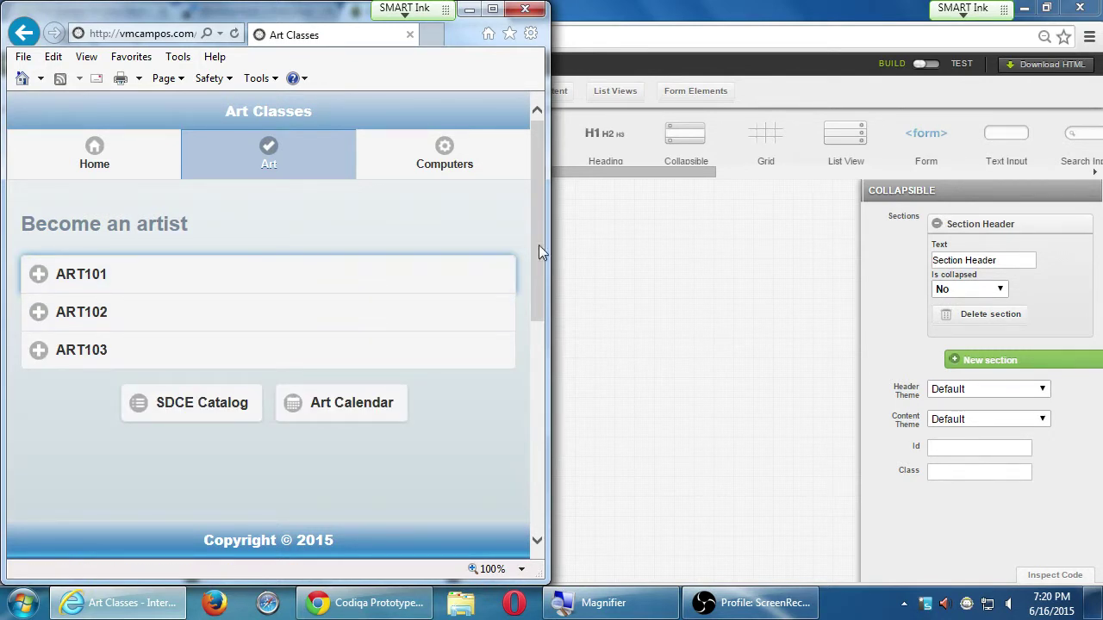
pyautogui.click(567, 216)
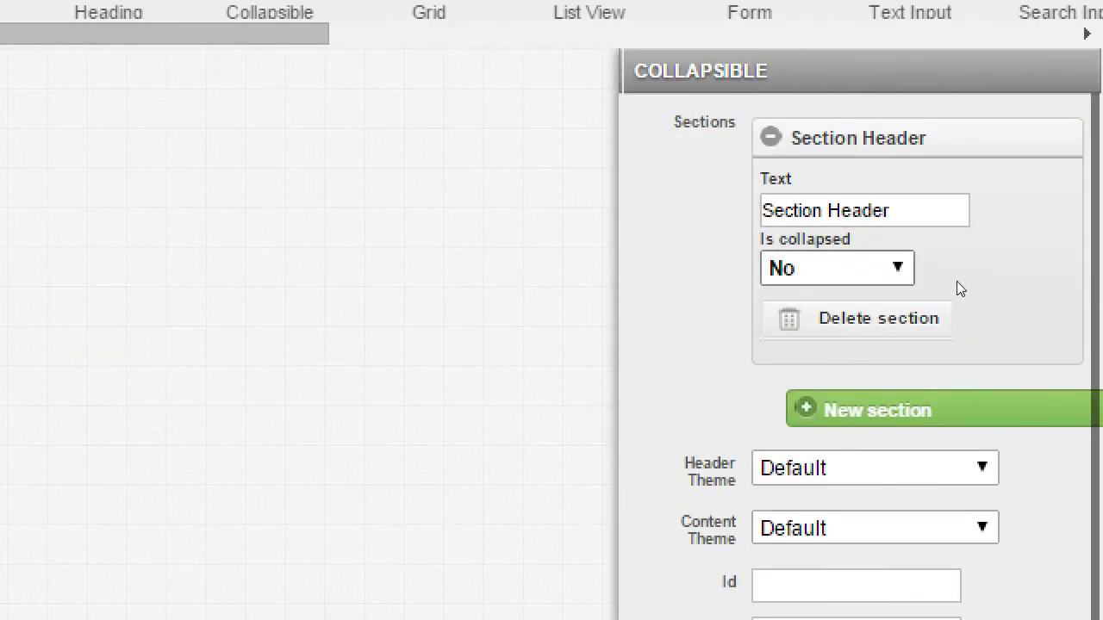
# Set Is collapsed to Yes for the first two collapsible sections
pyautogui.click(958, 284)
pyautogui.click(960, 320)
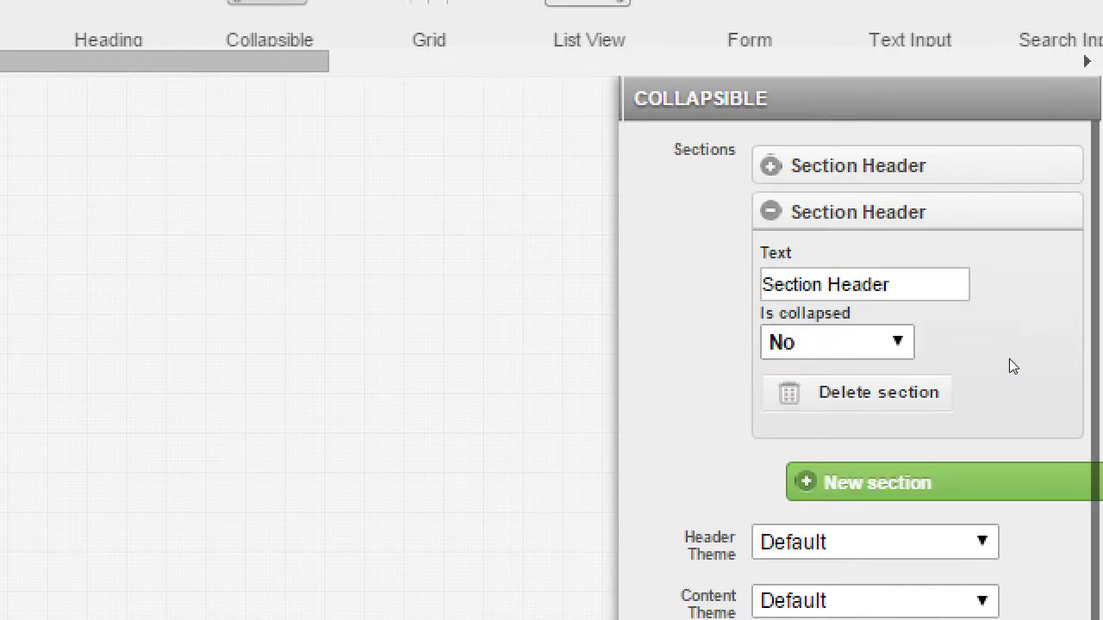
pyautogui.press('Down')
pyautogui.press('Return')
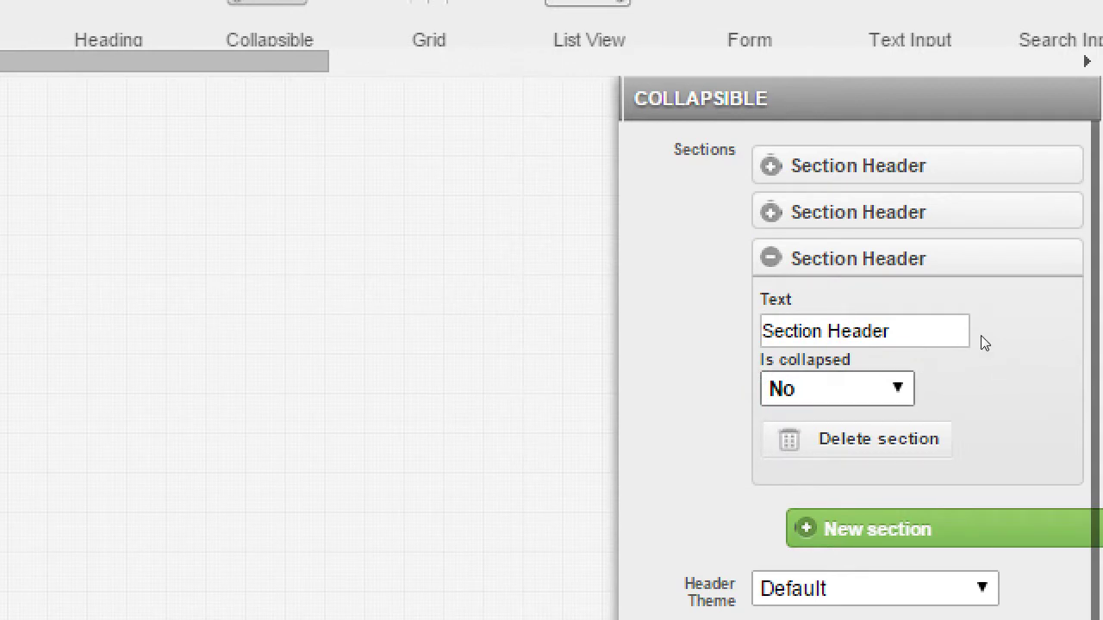
# Add a third section set to start collapsed, then select the word 'Header' in its title
pyautogui.hotkey('alt', 'Down')
pyautogui.press('Down')
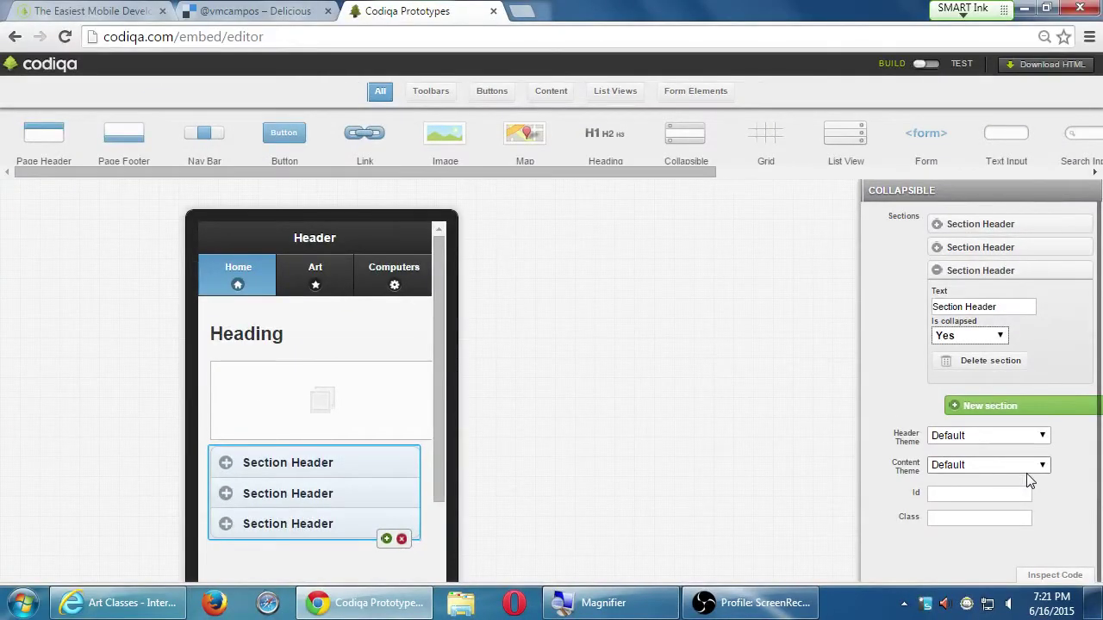
pyautogui.hotkey('alt', 'Down')
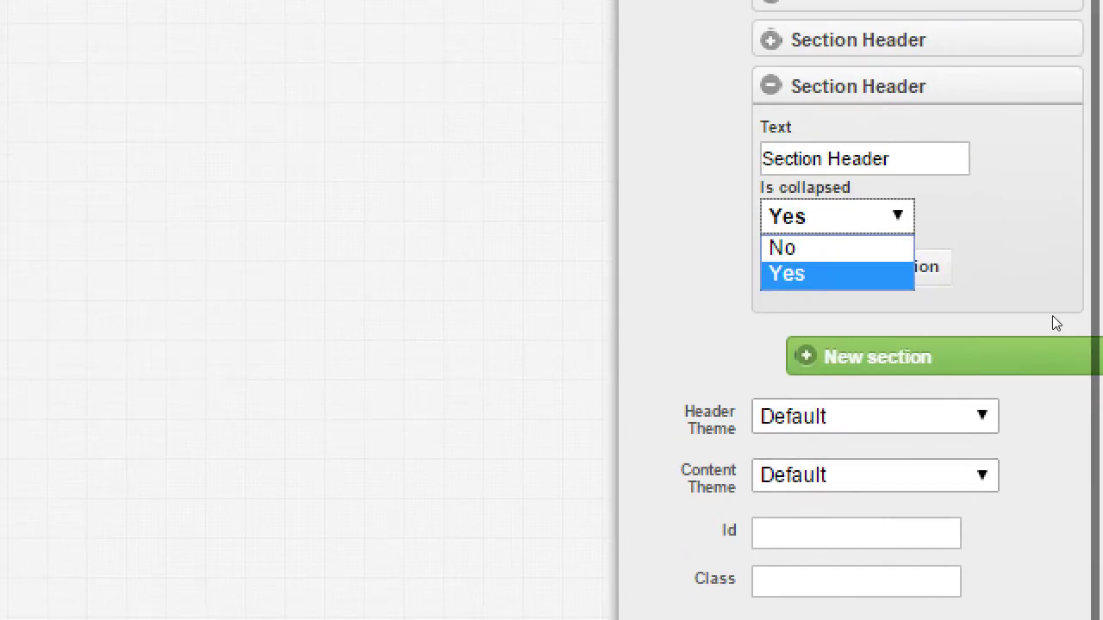
pyautogui.press('Return')
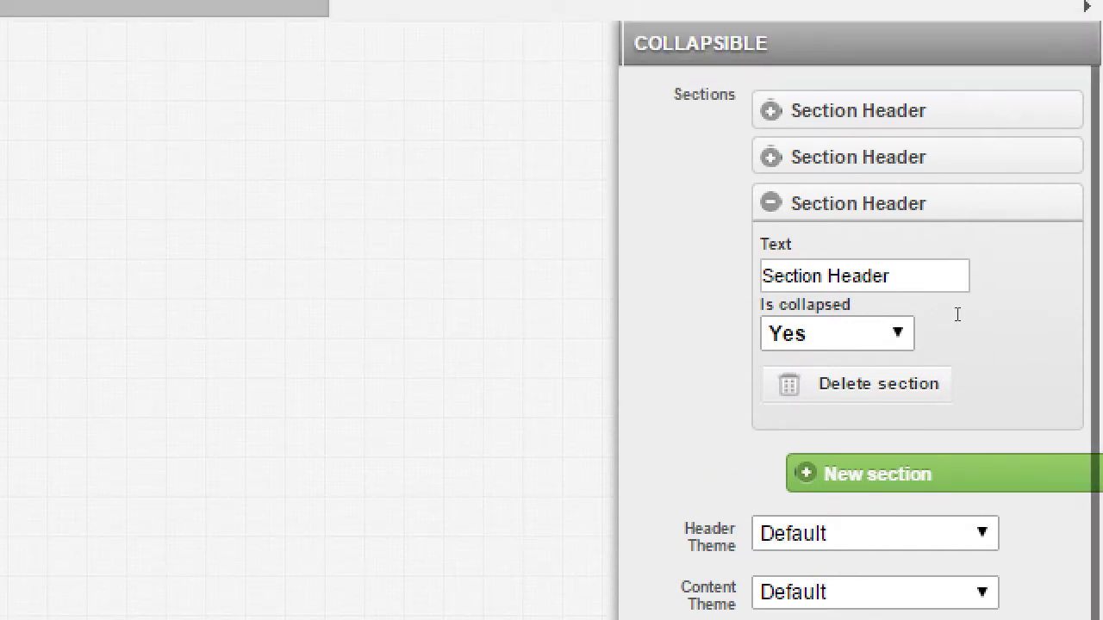
pyautogui.moveTo(1019, 296); pyautogui.dragTo(913, 290)
pyautogui.hotkey('ctrl', 'shift', 'Left')
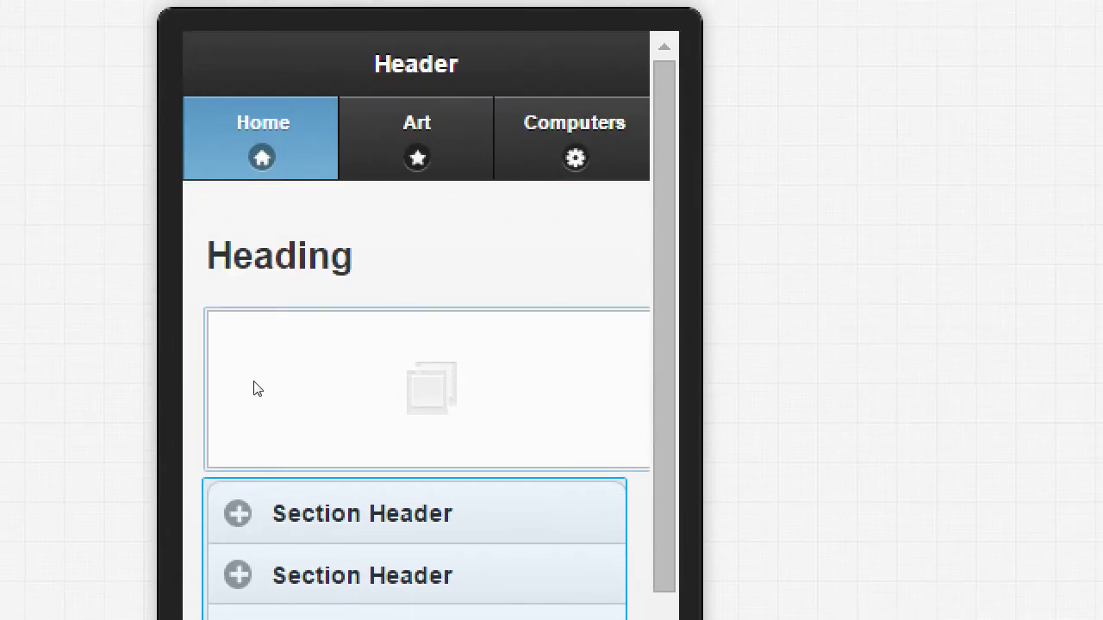
# Inspect the image and collapsible, then view the live site's Computer Classes page in Internet Explorer
pyautogui.click(220, 218)
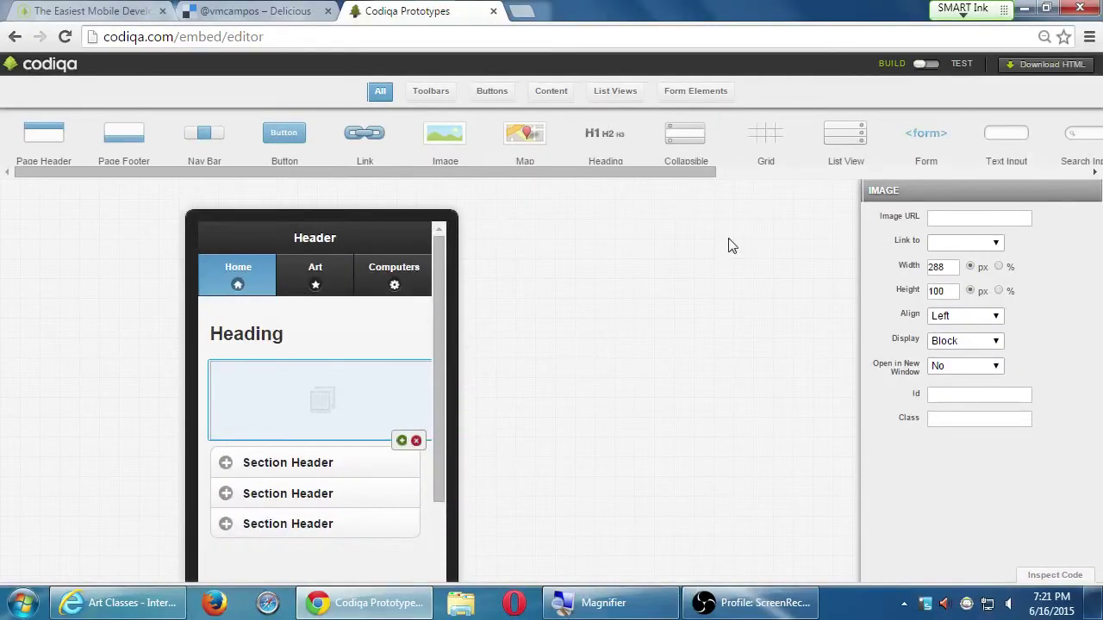
pyautogui.click(386, 470)
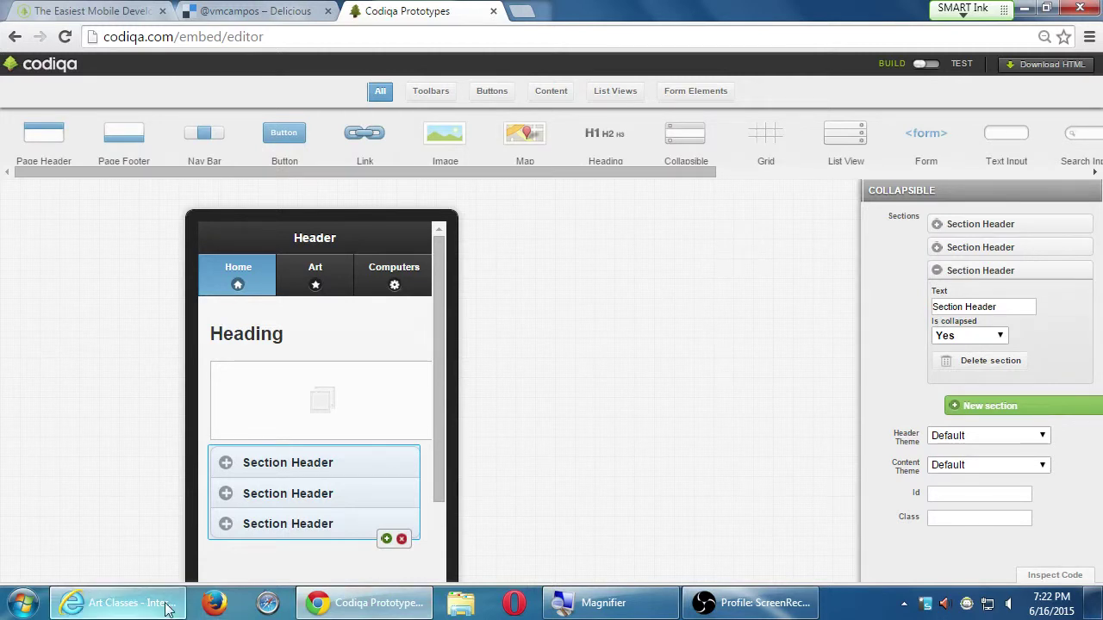
pyautogui.click(121, 603)
pyautogui.click(403, 153)
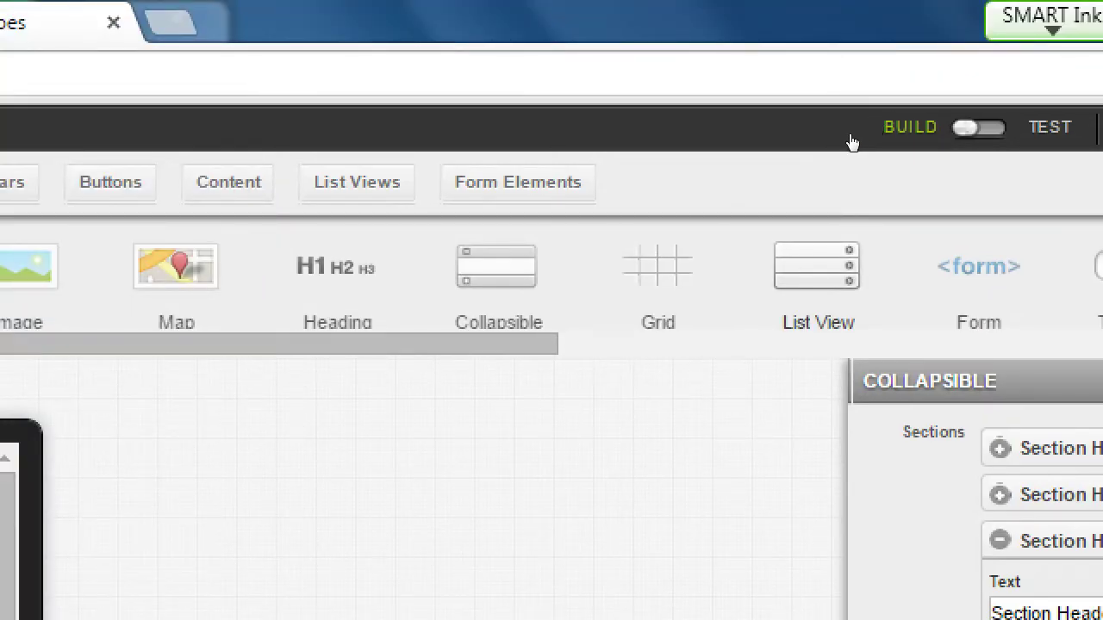
# Drag a List View onto the phone page below the collapsibles, just above the Footer
pyautogui.moveTo(817, 265); pyautogui.dragTo(0, 619)
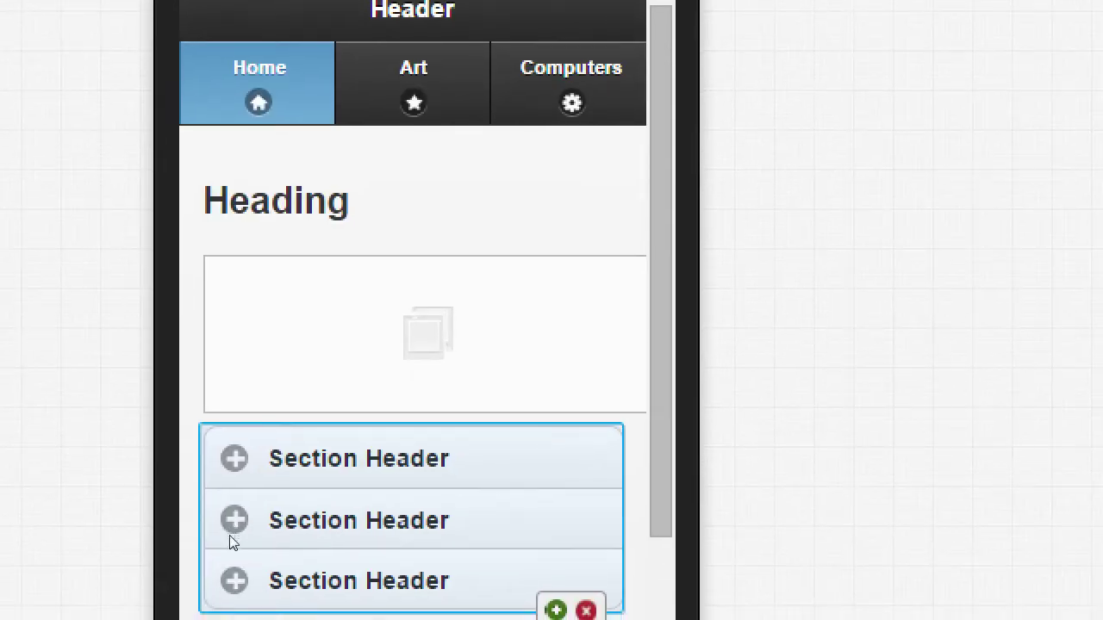
pyautogui.moveTo(230, 535); pyautogui.dragTo(320, 619)
pyautogui.moveTo(307, 499); pyautogui.dragTo(310, 473)
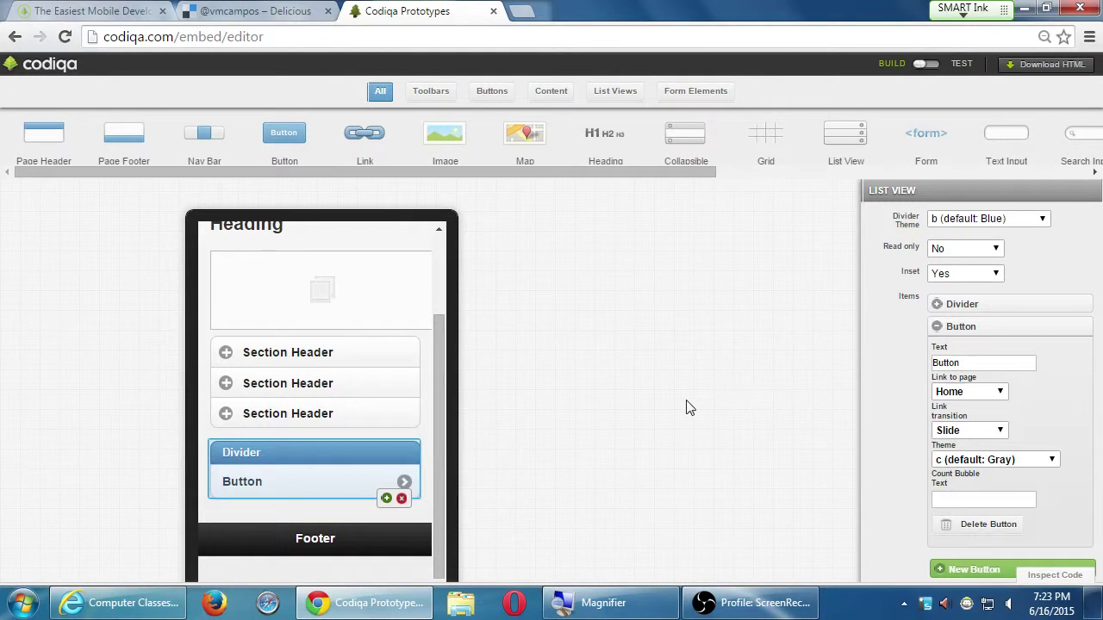
# Add a second Button and a closing Divider to the List View, zooming the editor out to see them
pyautogui.click(939, 327)
pyautogui.click(963, 360)
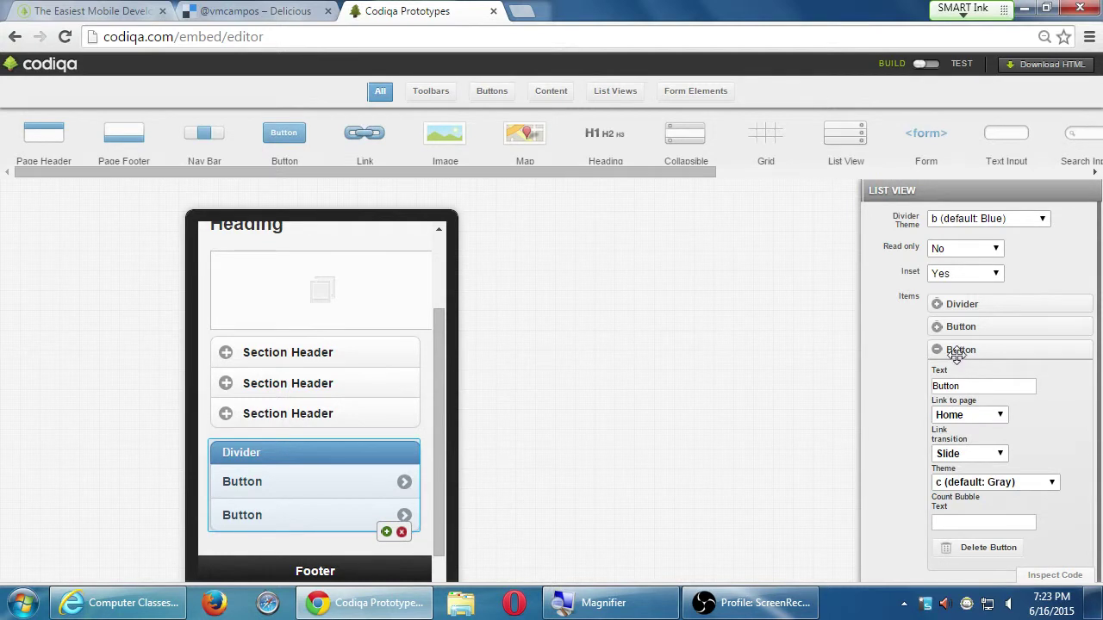
pyautogui.click(938, 349)
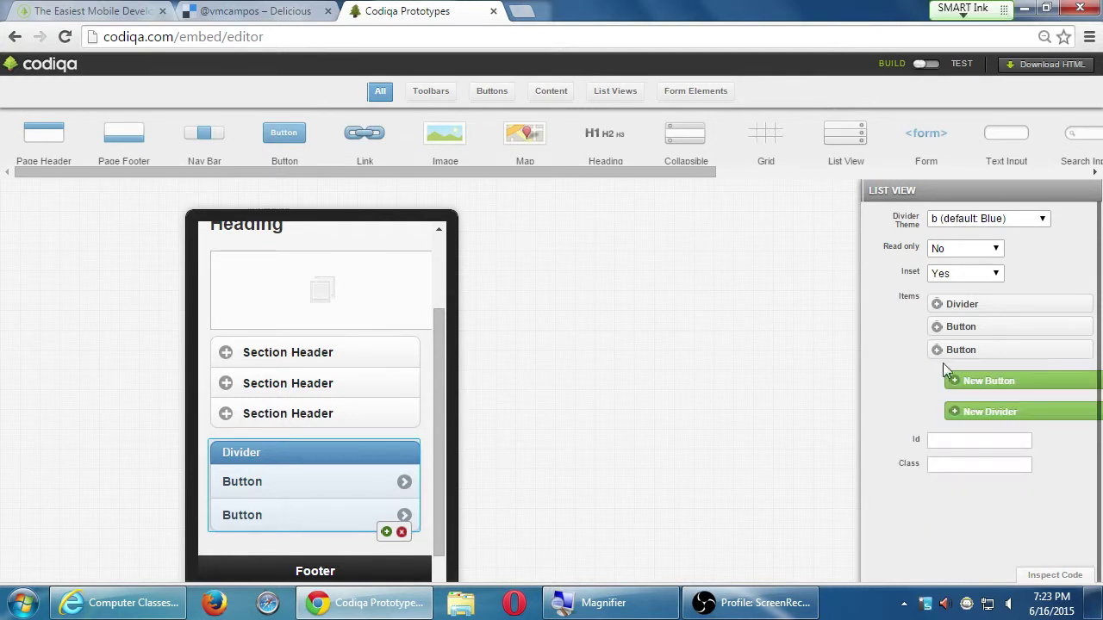
pyautogui.click(963, 415)
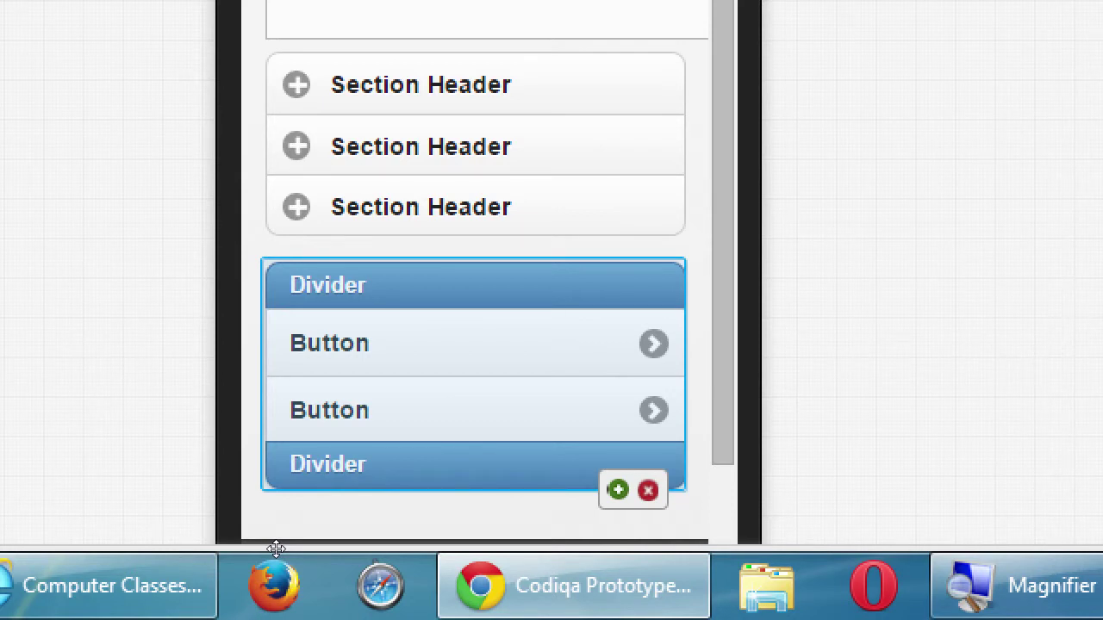
pyautogui.press('super+minus')
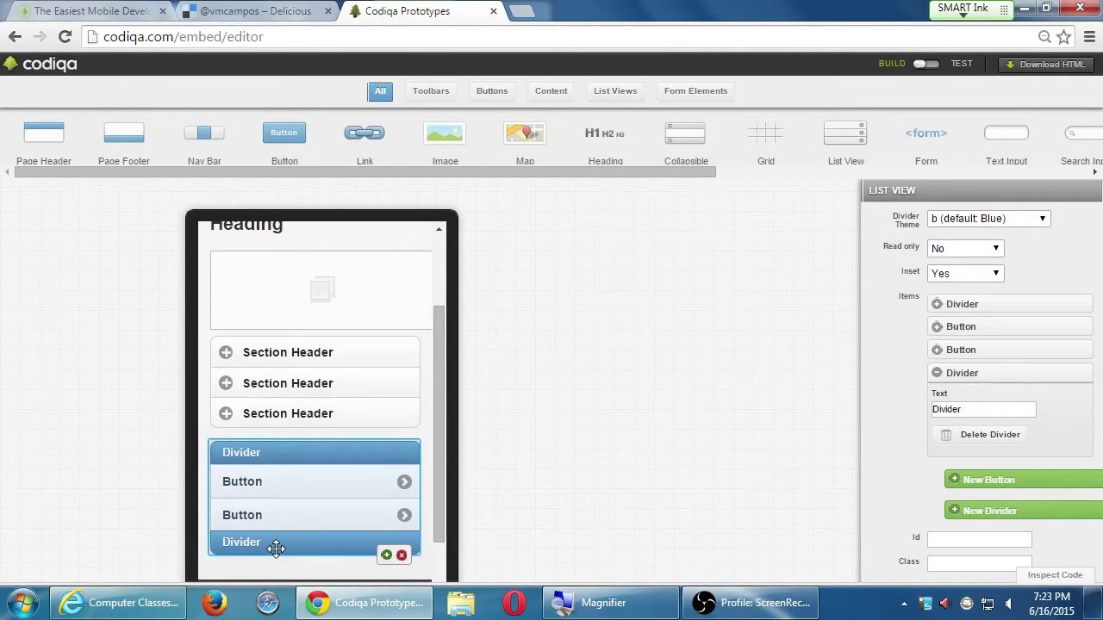
pyautogui.press('super+plus')
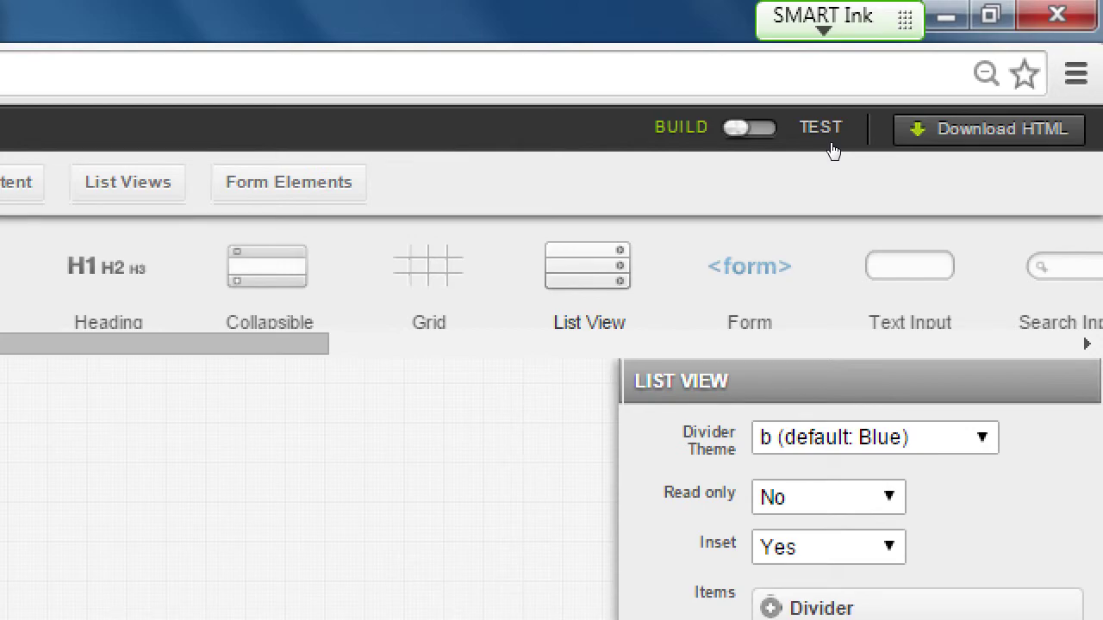
pyautogui.press('super+minus')
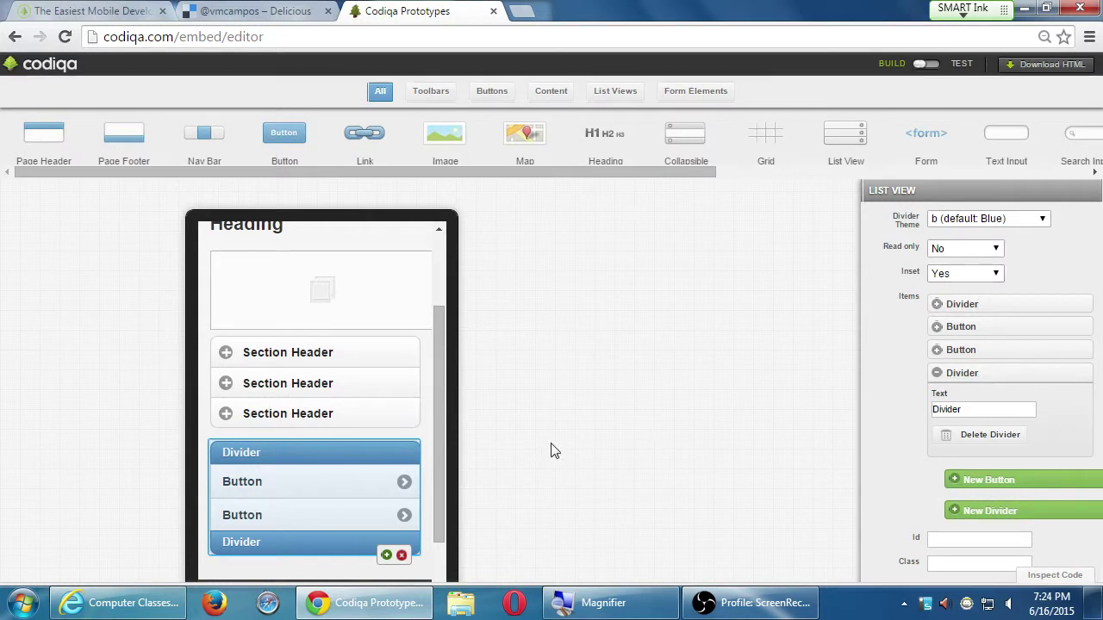
pyautogui.moveTo(439, 457); pyautogui.dragTo(460, 512)
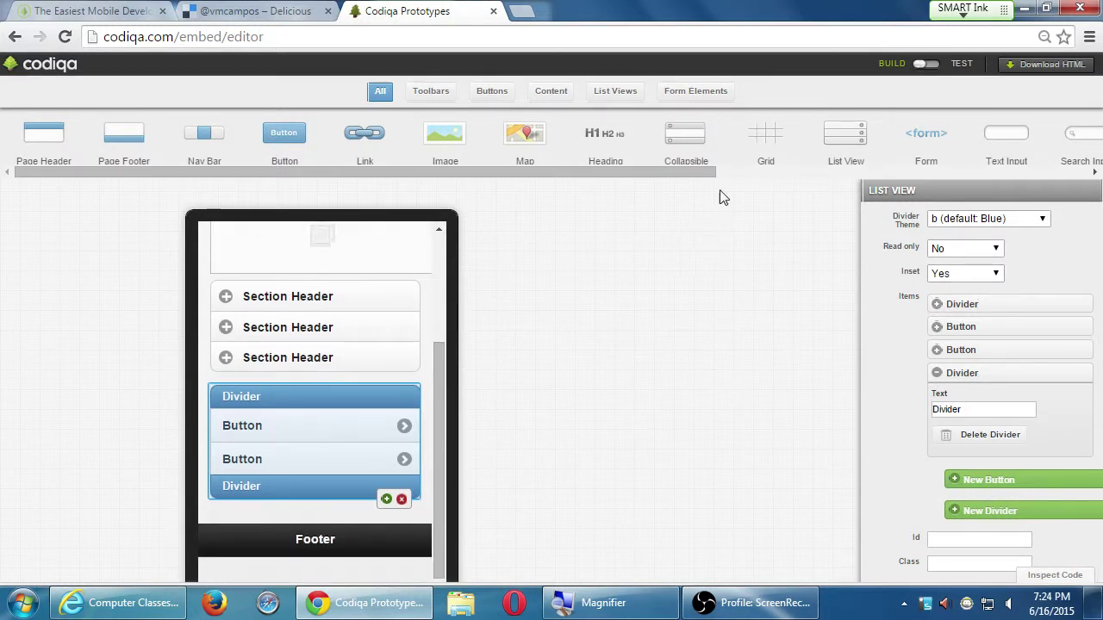
pyautogui.moveTo(712, 174); pyautogui.dragTo(566, 259)
# Drop a Grid below the list view and set its Rows to 2, keeping two columns
pyautogui.moveTo(763, 144); pyautogui.dragTo(308, 551)
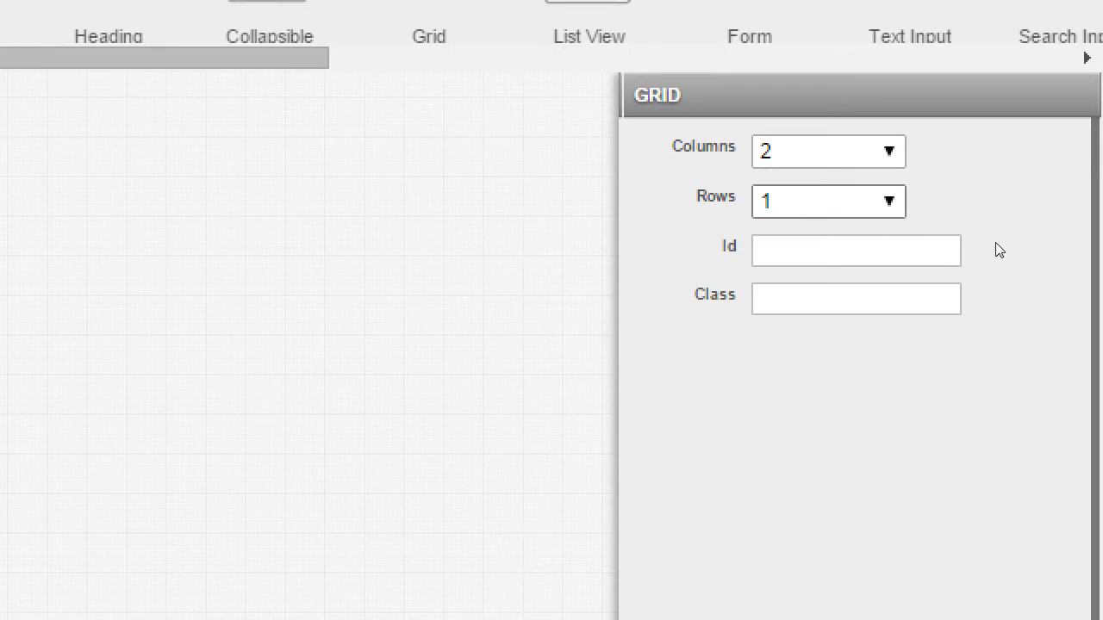
pyautogui.hotkey('alt', 'Down')
pyautogui.press('Down')
pyautogui.press('Return')
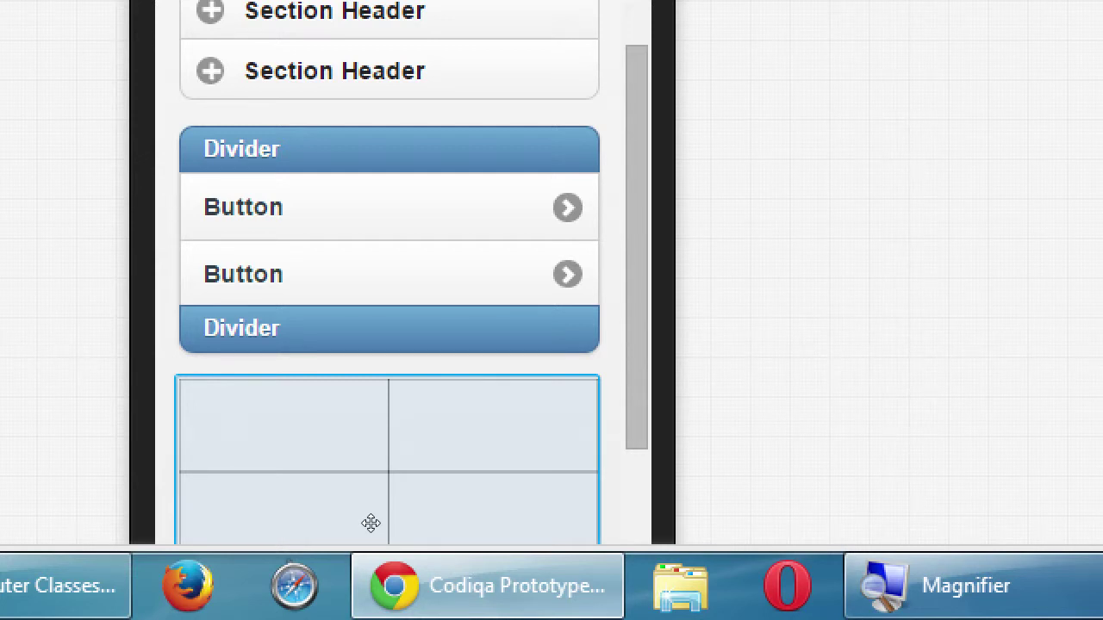
pyautogui.press('super+minus')
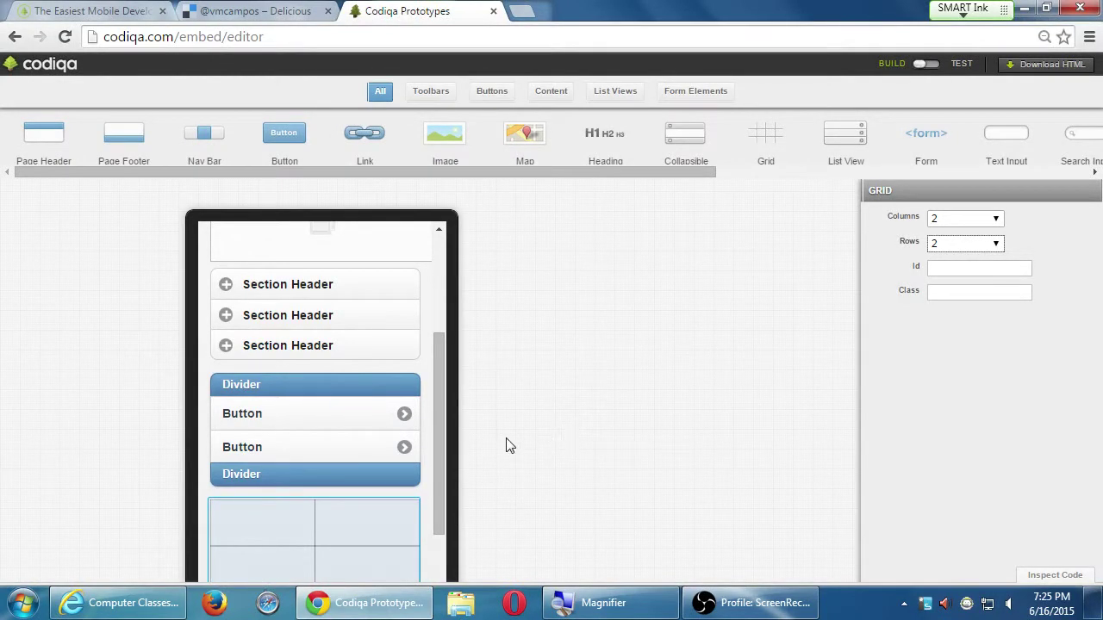
pyautogui.moveTo(438, 423); pyautogui.dragTo(454, 305)
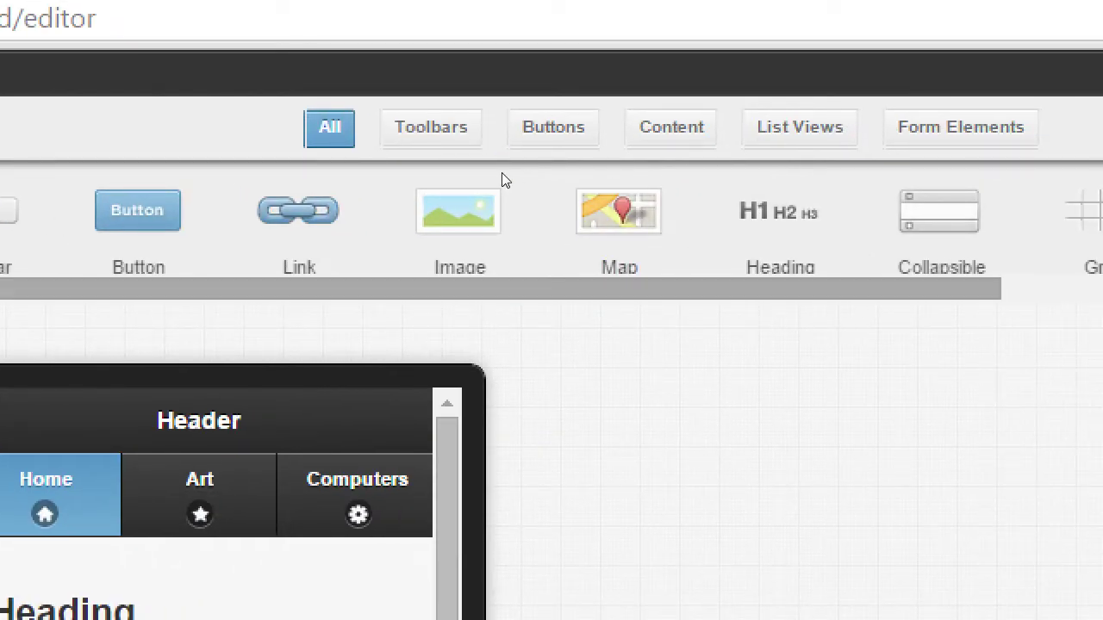
pyautogui.hscroll(3, 552, 180)
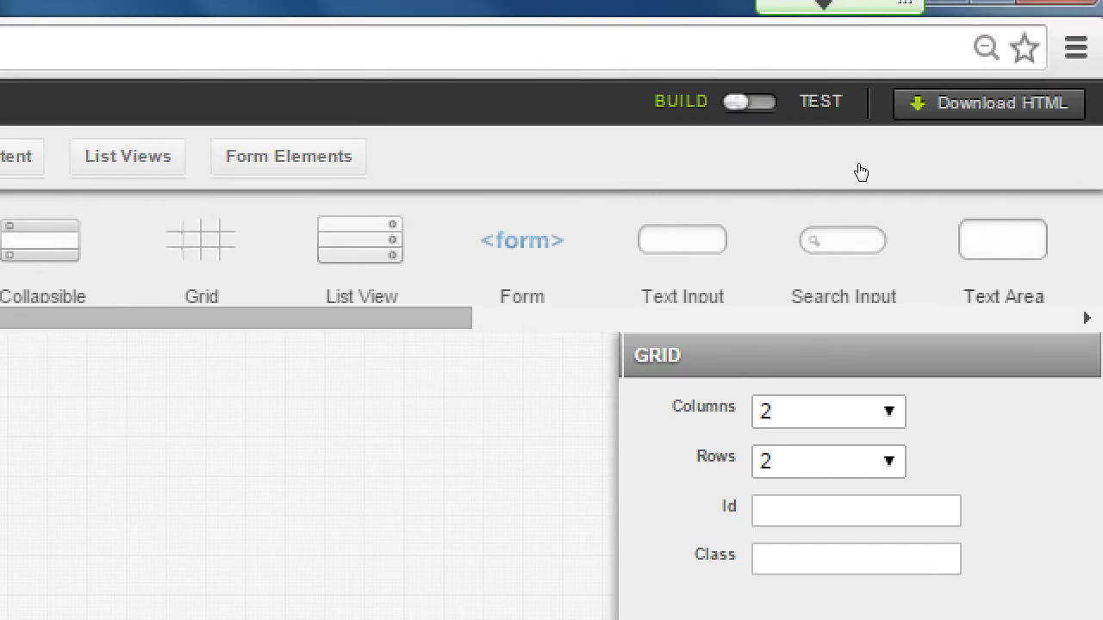
pyautogui.hscroll(5, 747, 174)
pyautogui.hscroll(-1, 930, 164)
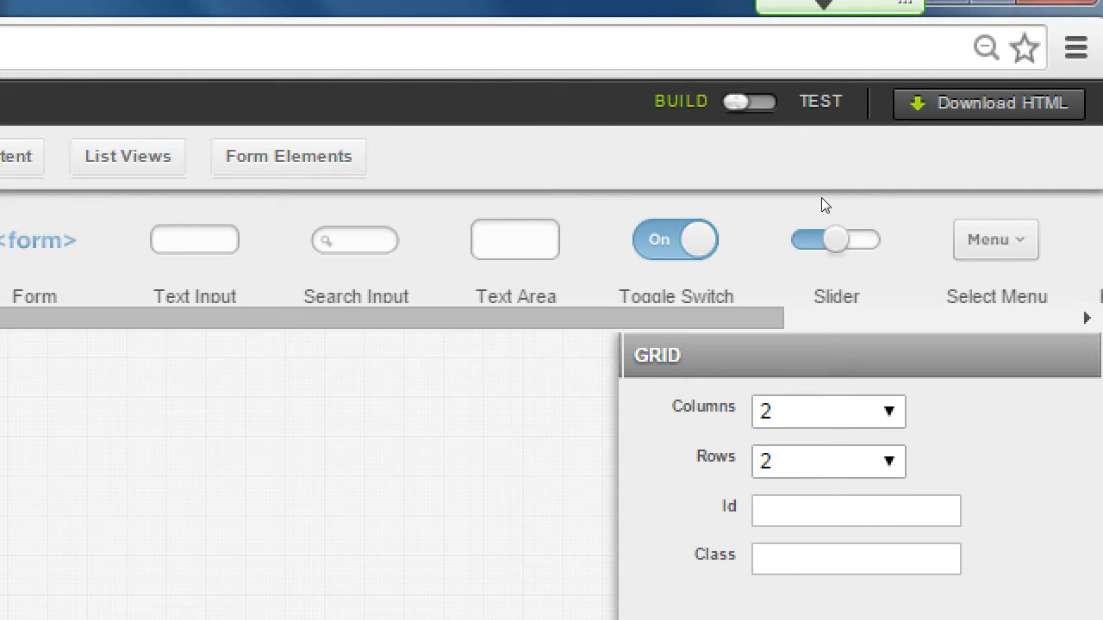
pyautogui.hscroll(5, 938, 181)
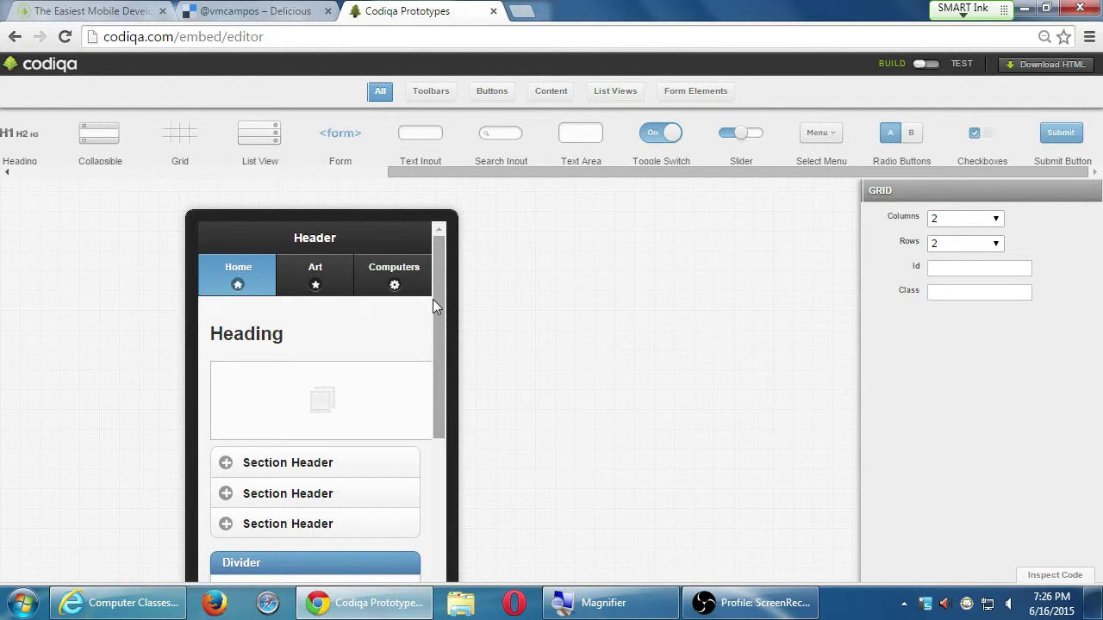
# Scroll the phone preview down to show the 2-by-2 grid above the Footer
pyautogui.scroll(-1, 445, 375)
pyautogui.scroll(-2, 445, 375)
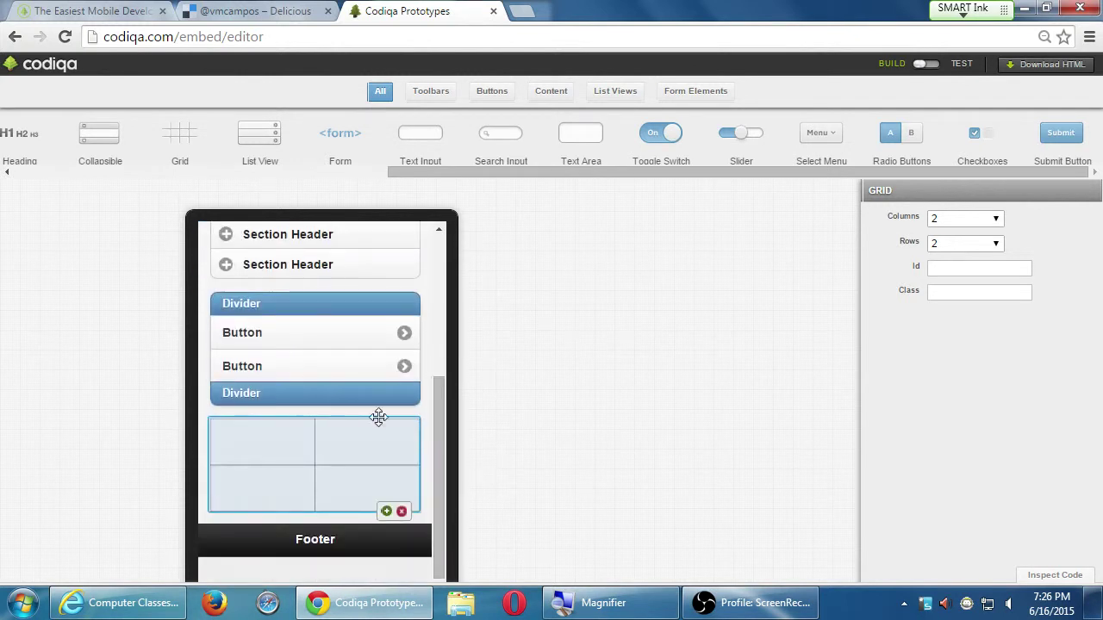
# Reset the editor to normal zoom and download the page as a codiqa-app zip via Download HTML
pyautogui.click(439, 267)
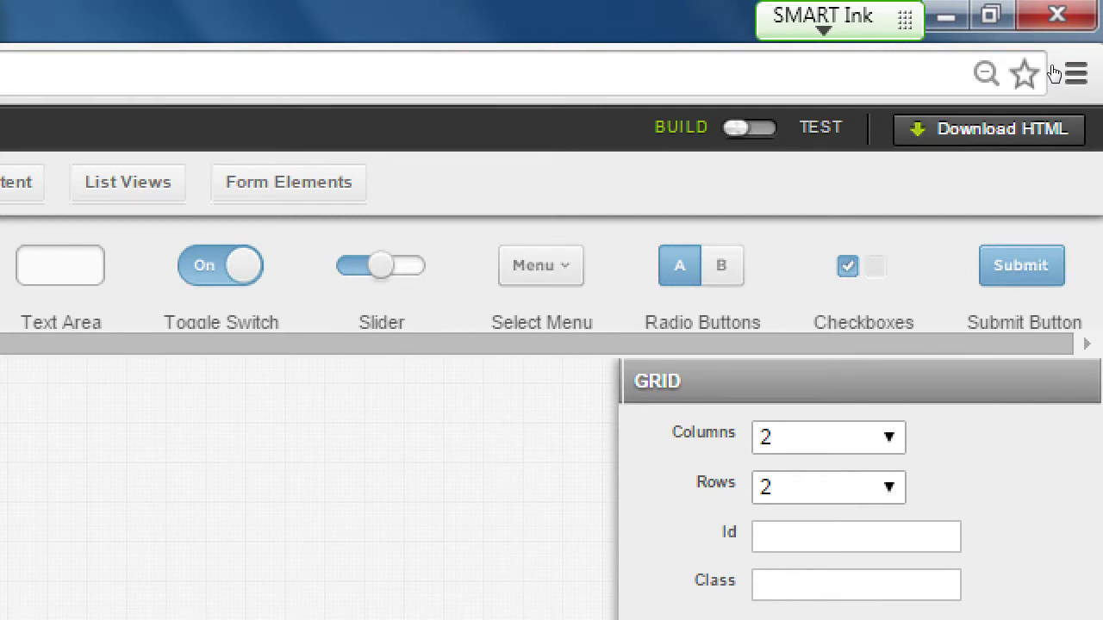
pyautogui.hotkey('ctrl', '0')
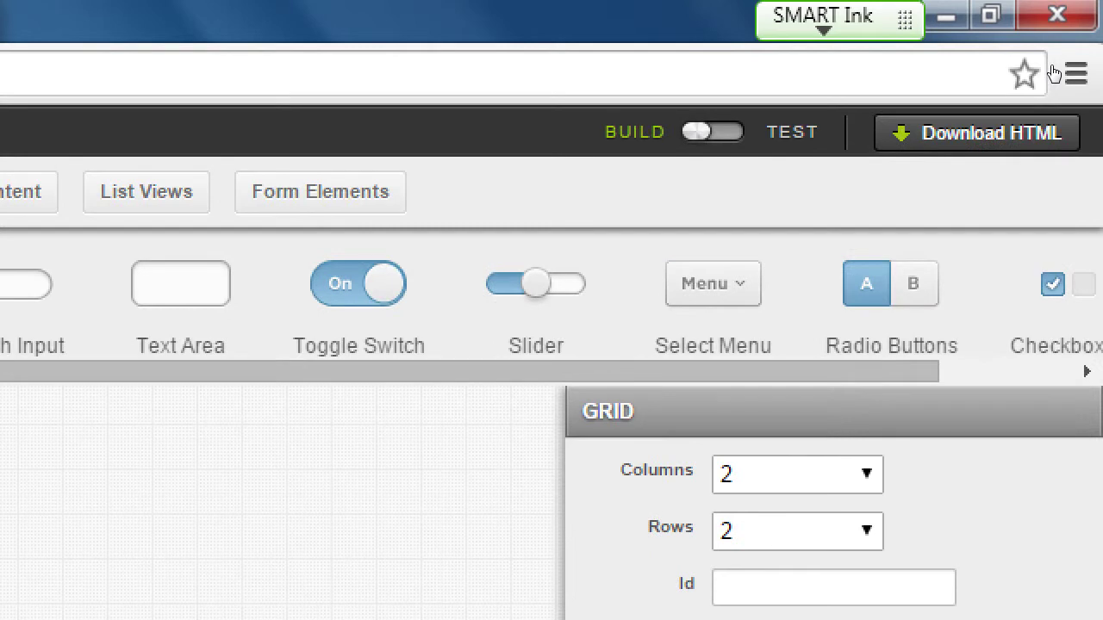
pyautogui.click(1003, 145)
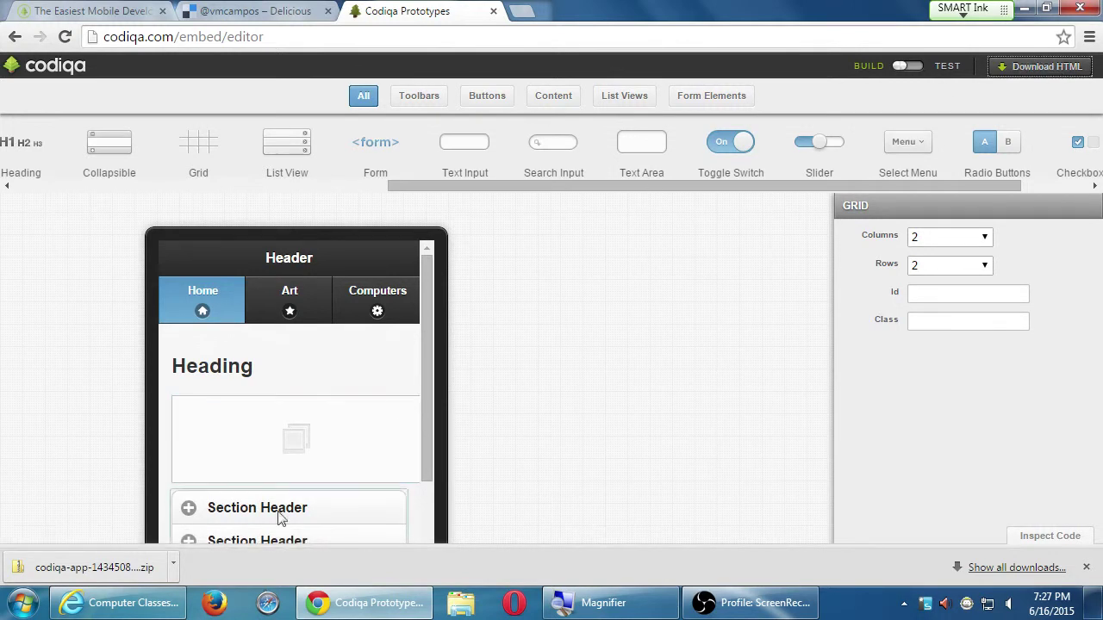
# Show codiqa-app-1434508272.zip in its folder from Chrome's downloads bar
pyautogui.click(174, 565)
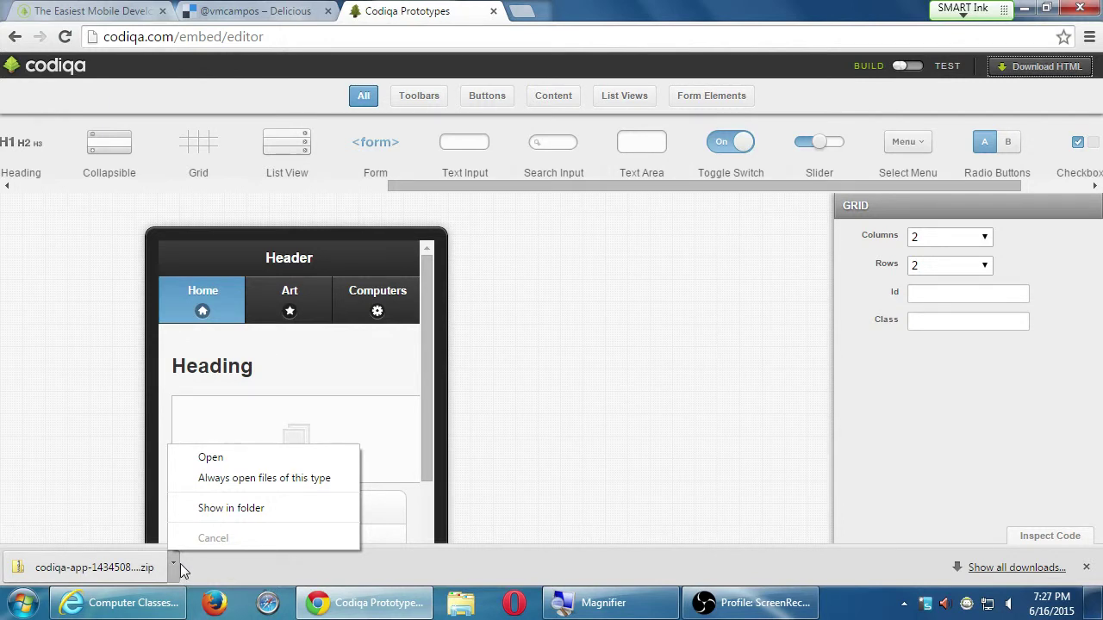
pyautogui.click(233, 510)
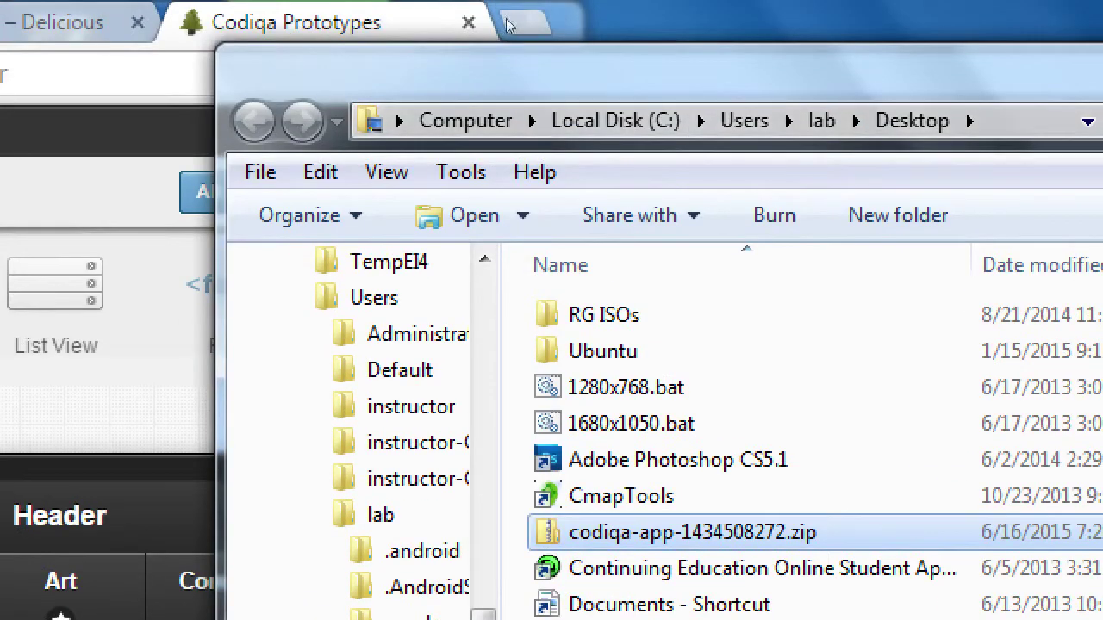
pyautogui.moveTo(530, 30); pyautogui.dragTo(479, 27)
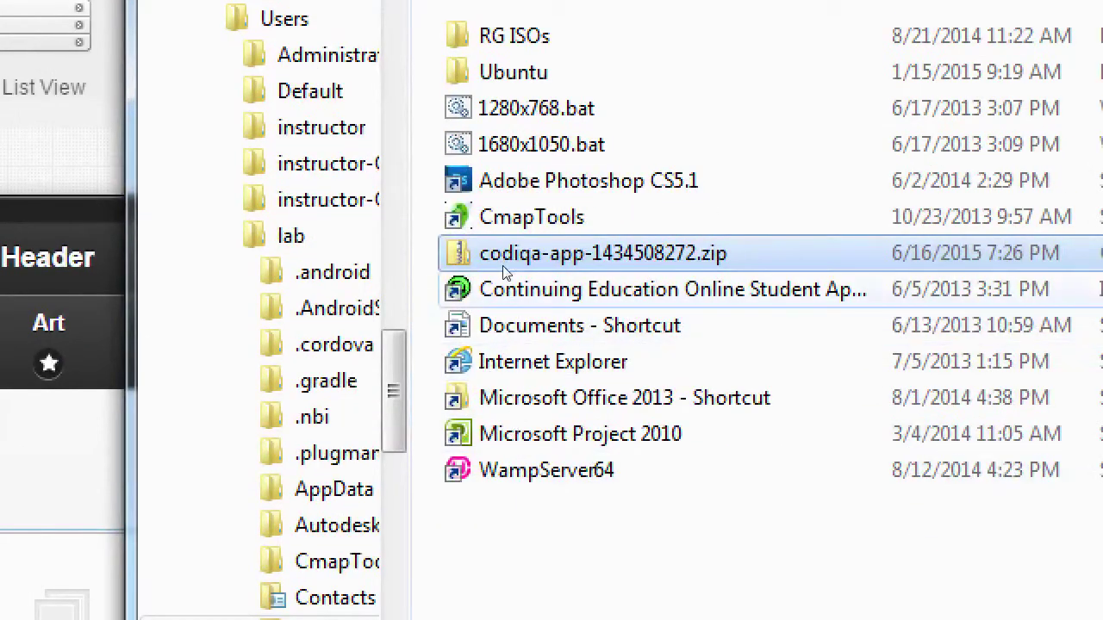
pyautogui.rightClick(497, 262)
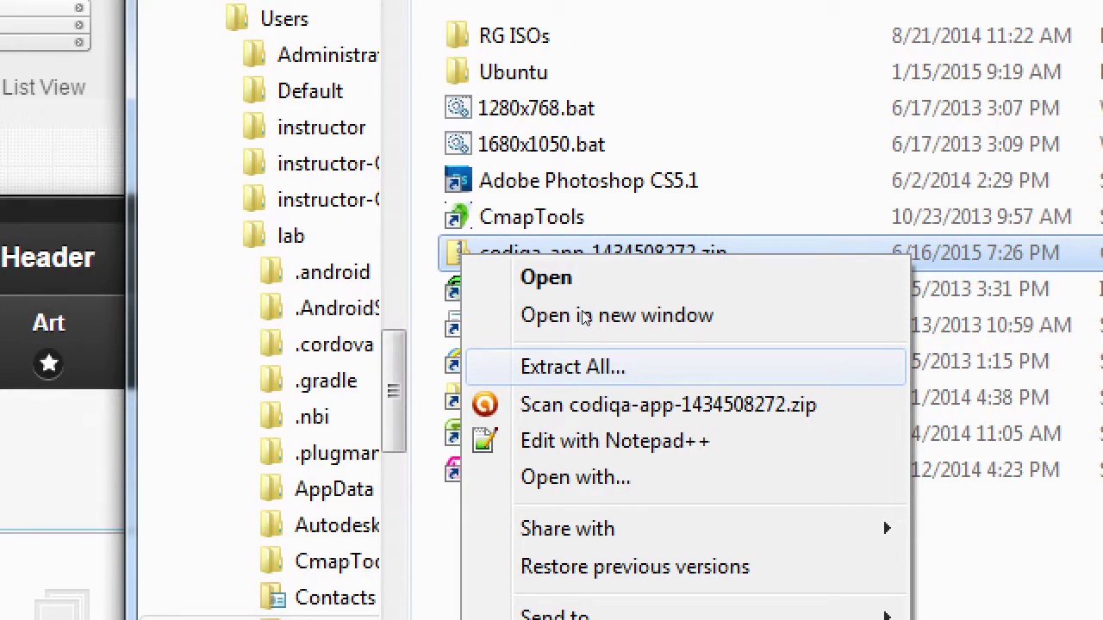
pyautogui.press('Return')
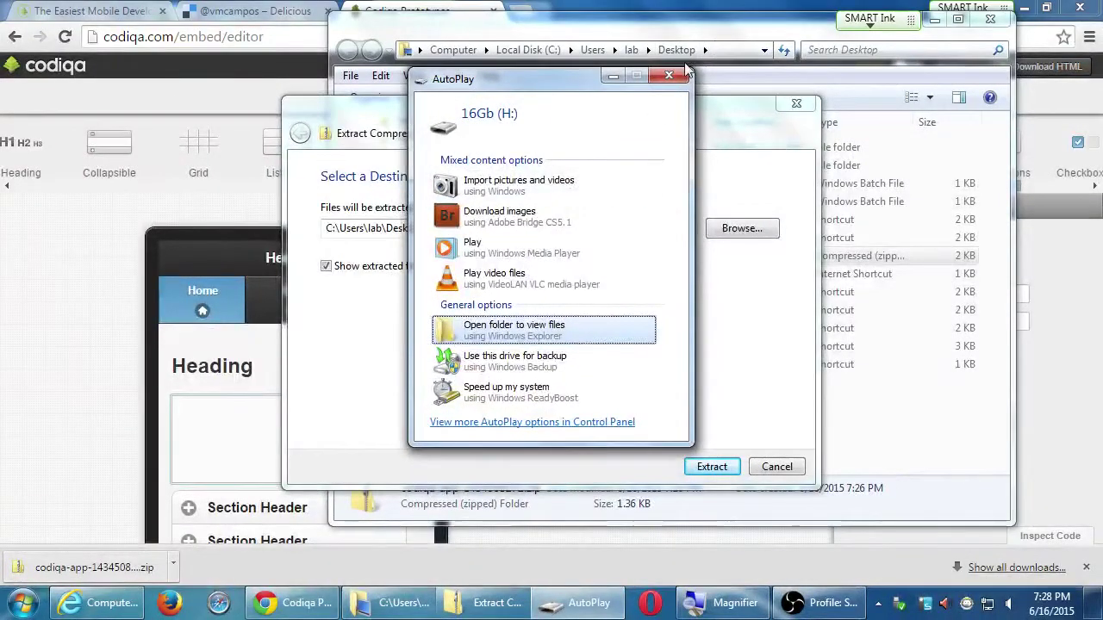
# Dismiss AutoPlay and set the extraction destination to a new 'Android I' folder on 16Gb (H:)
pyautogui.click(668, 75)
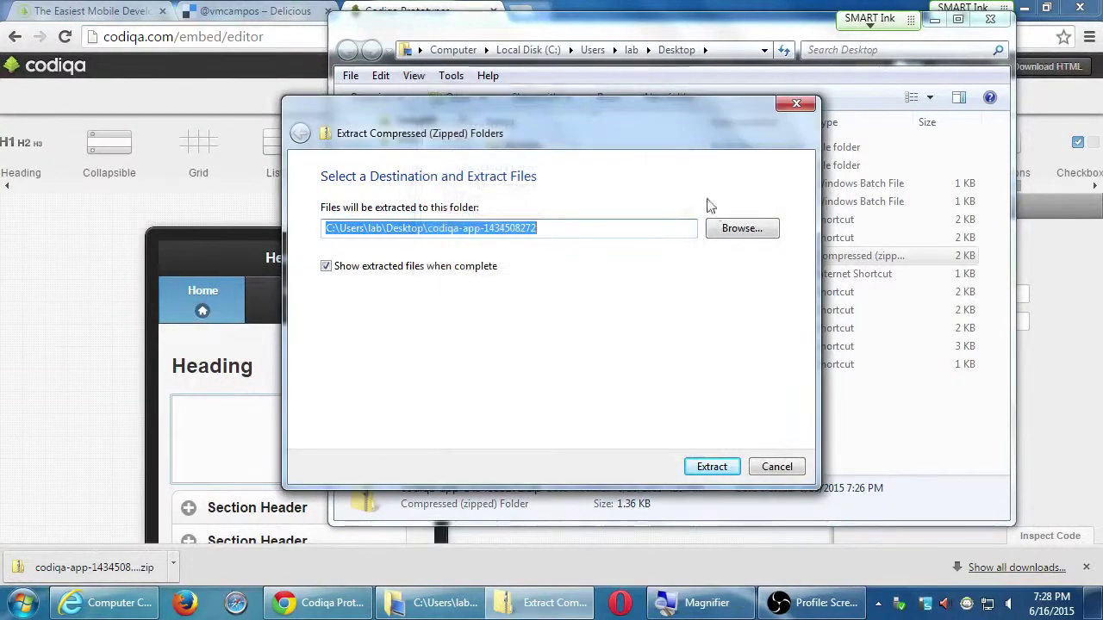
pyautogui.click(737, 229)
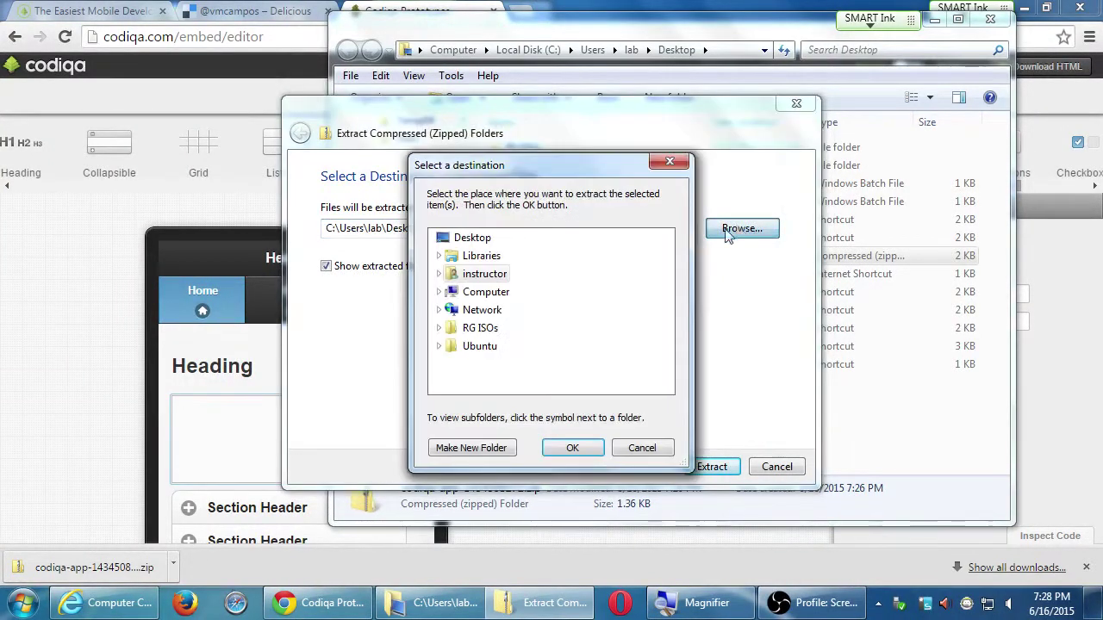
pyautogui.click(438, 292)
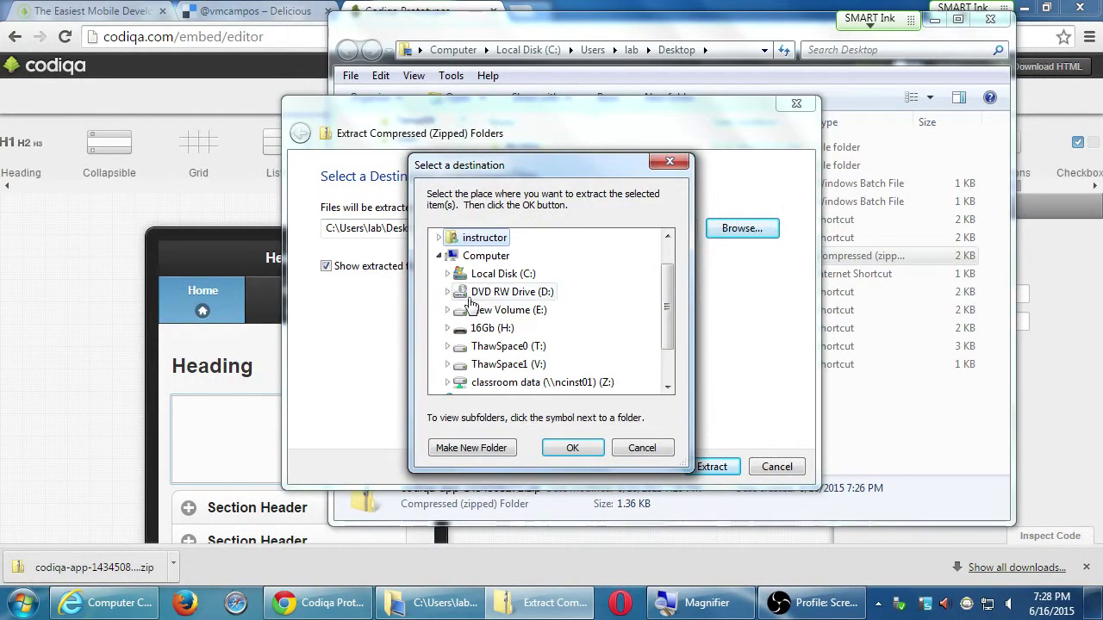
pyautogui.doubleClick(486, 329)
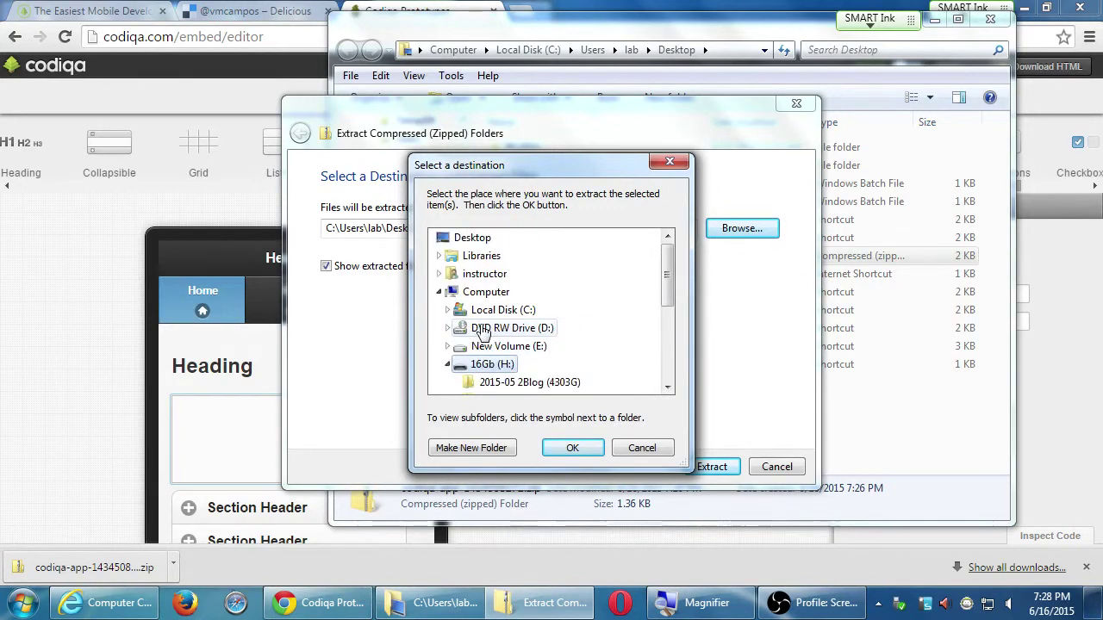
pyautogui.click(668, 355)
pyautogui.moveTo(670, 347); pyautogui.dragTo(667, 315)
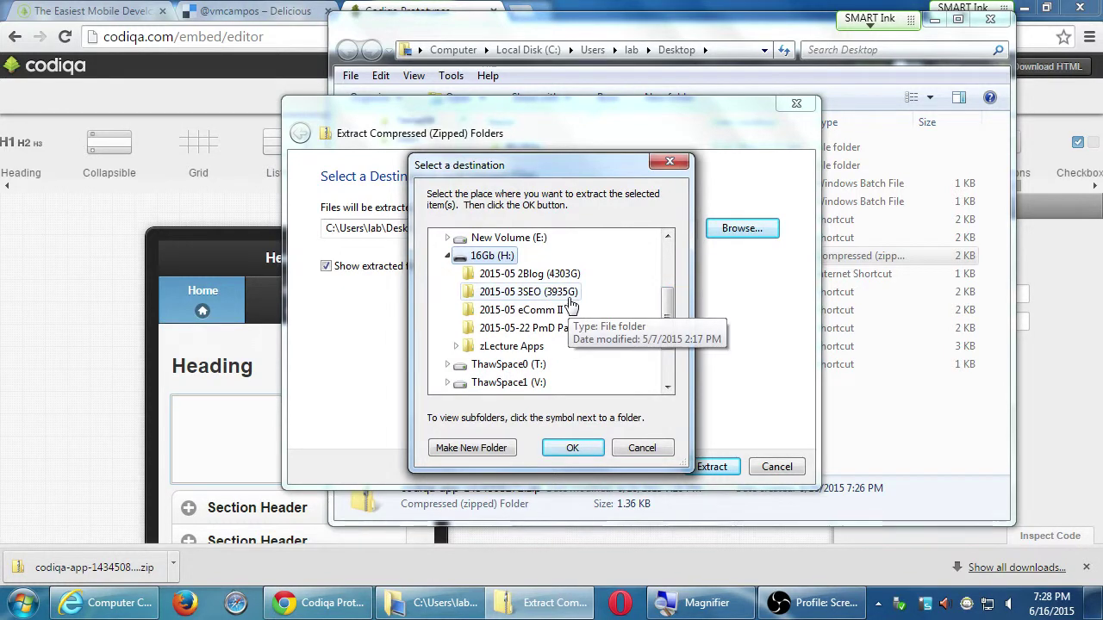
pyautogui.click(507, 448)
pyautogui.write('Android I')
pyautogui.press('Return')
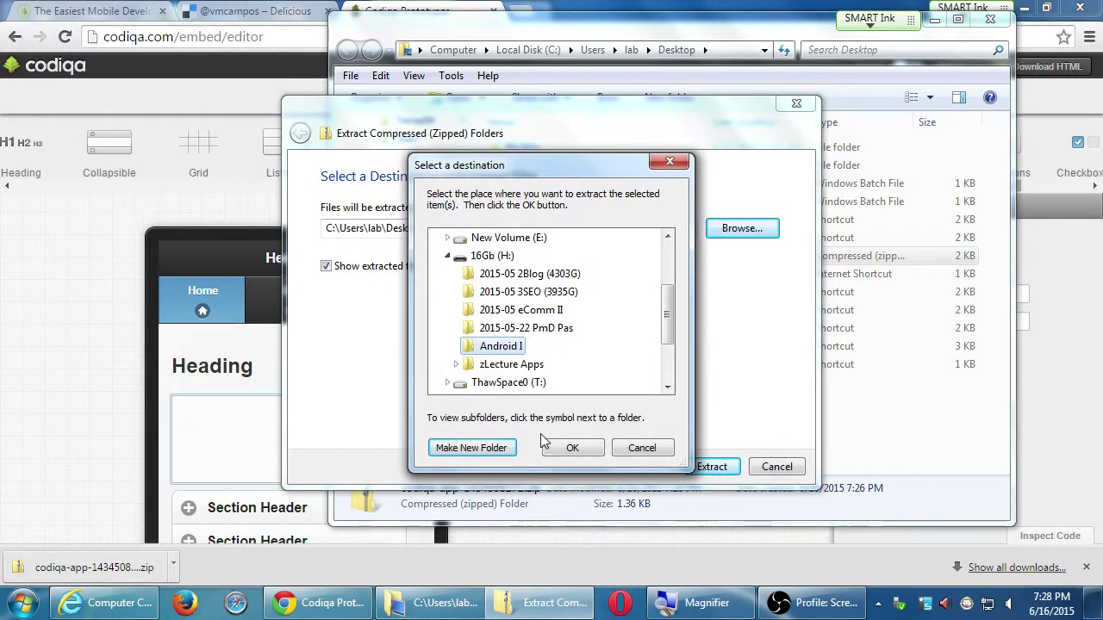
pyautogui.click(556, 449)
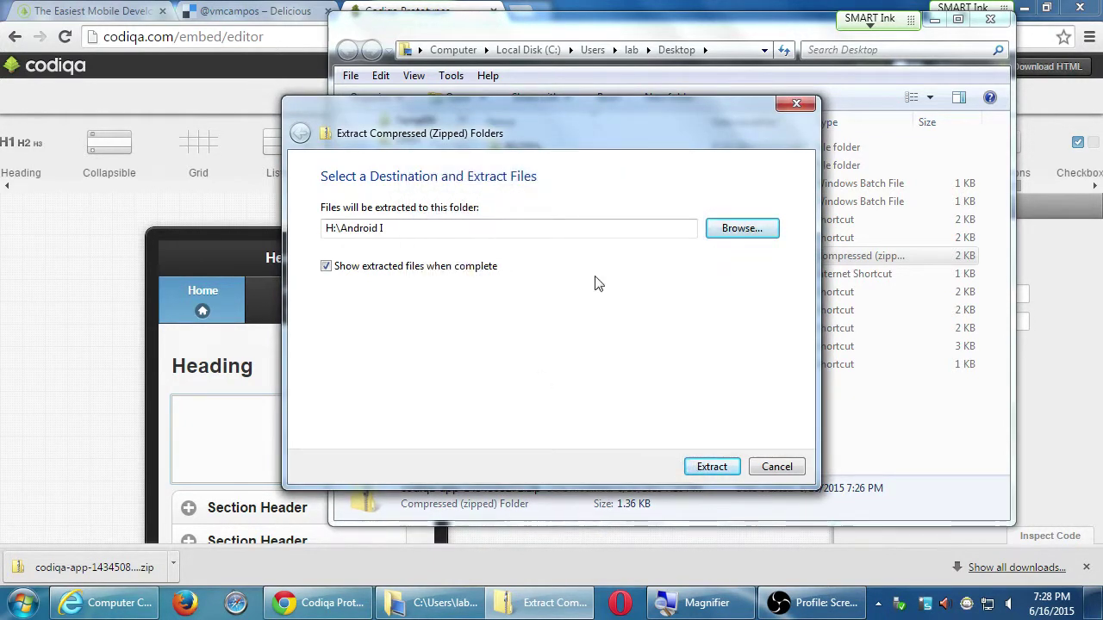
# Reopen the destination browser and start a new folder inside Android I
pyautogui.click(721, 228)
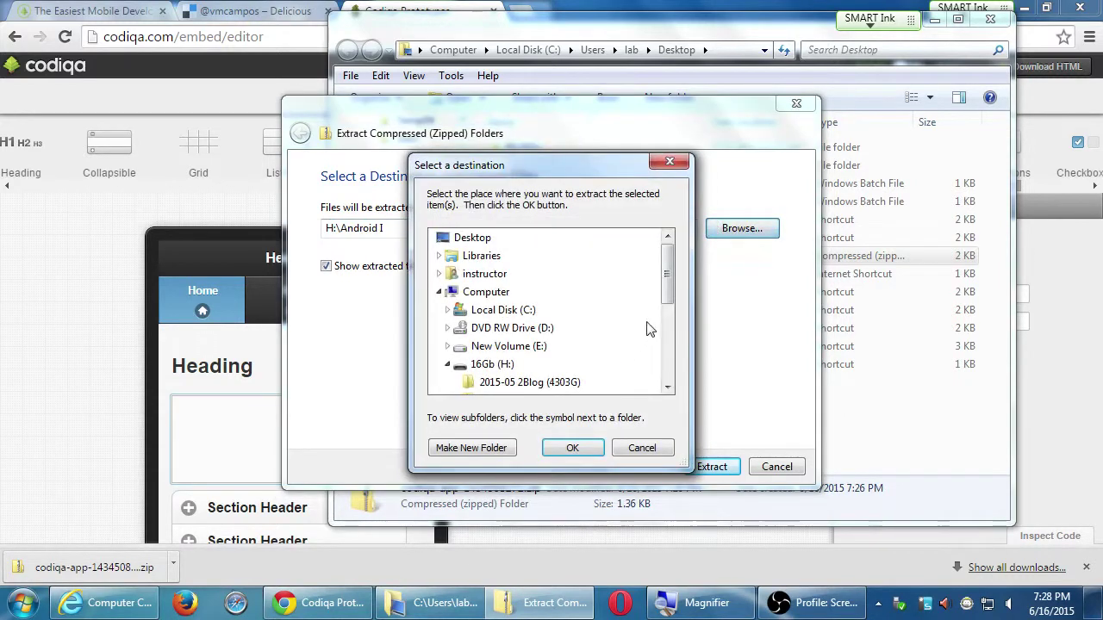
pyautogui.moveTo(663, 293); pyautogui.dragTo(664, 343)
pyautogui.click(500, 328)
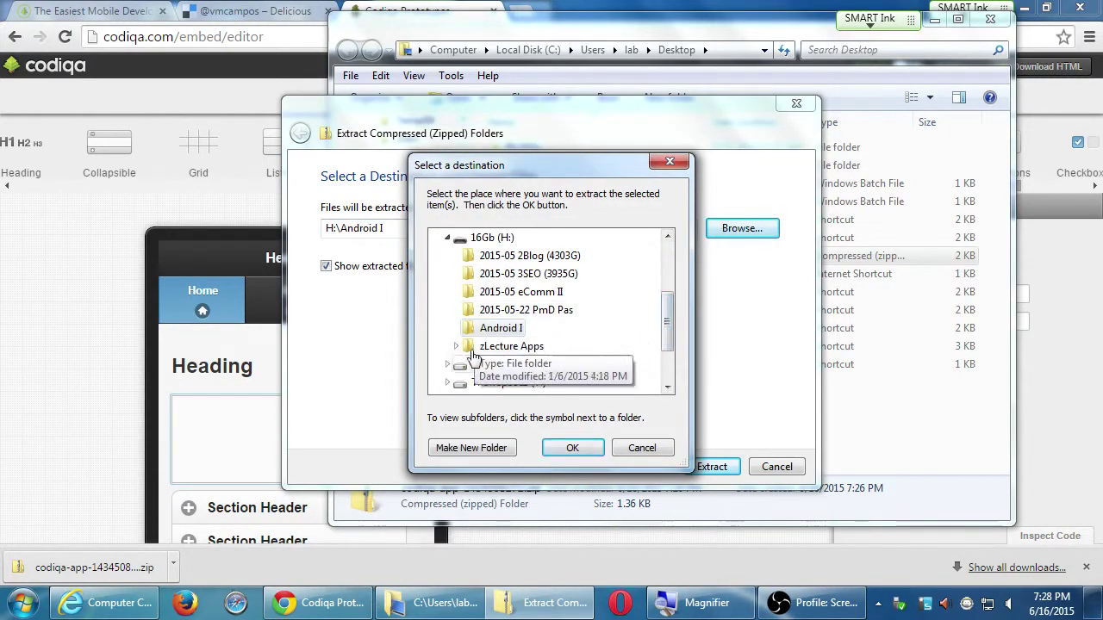
pyautogui.click(472, 448)
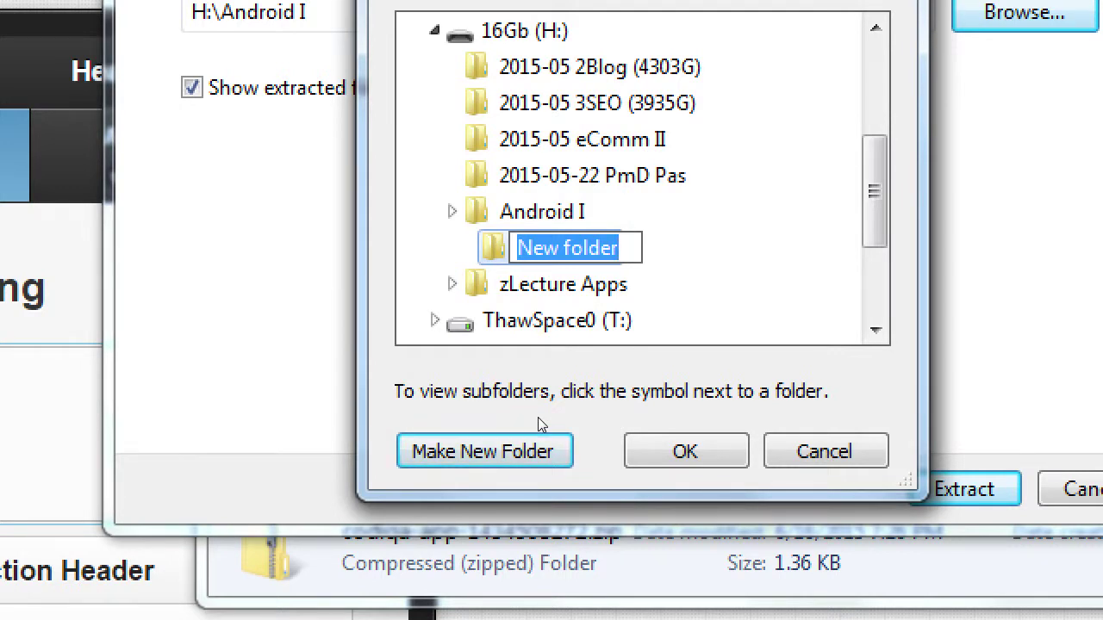
# Name the new folder 'mySDCE' and confirm H:\Android I\mySDCE as the extraction destination
pyautogui.write('mySDCE')
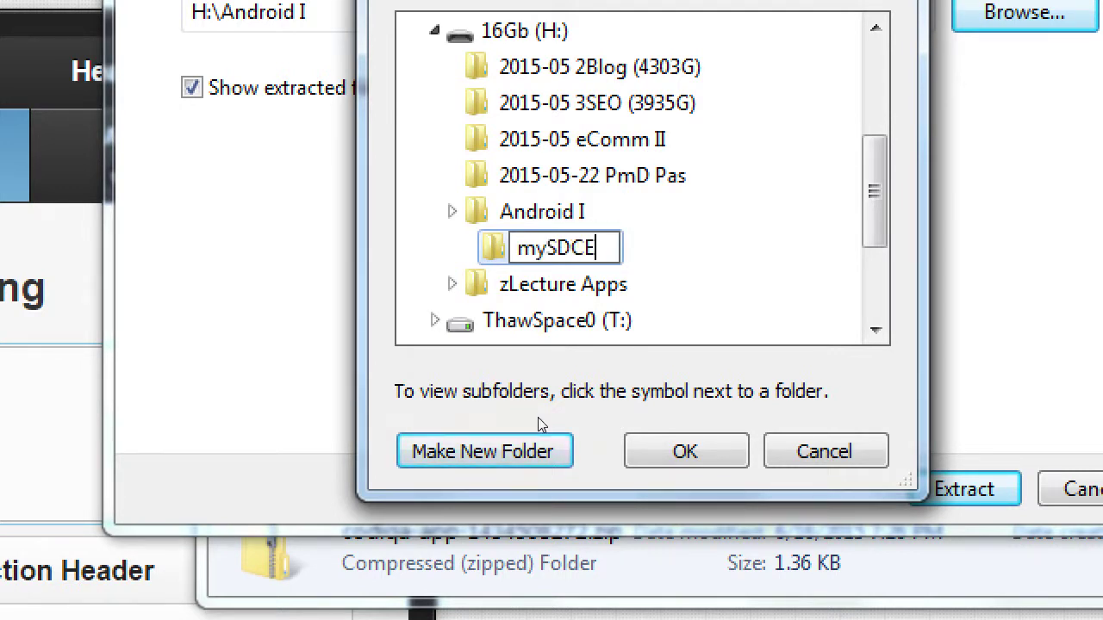
pyautogui.press('Return')
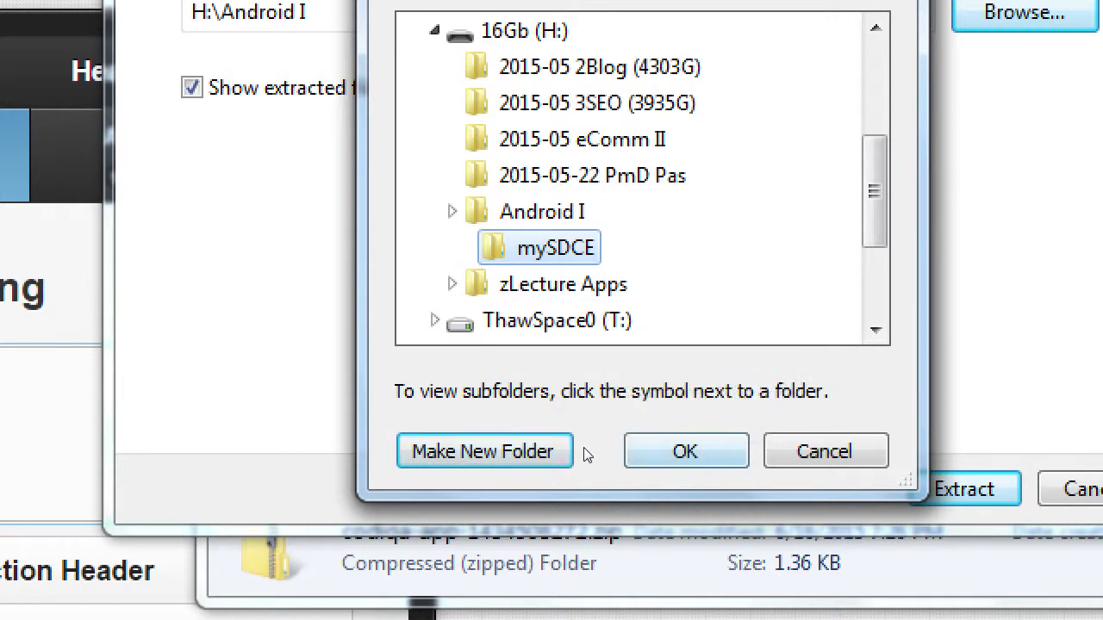
pyautogui.click(655, 452)
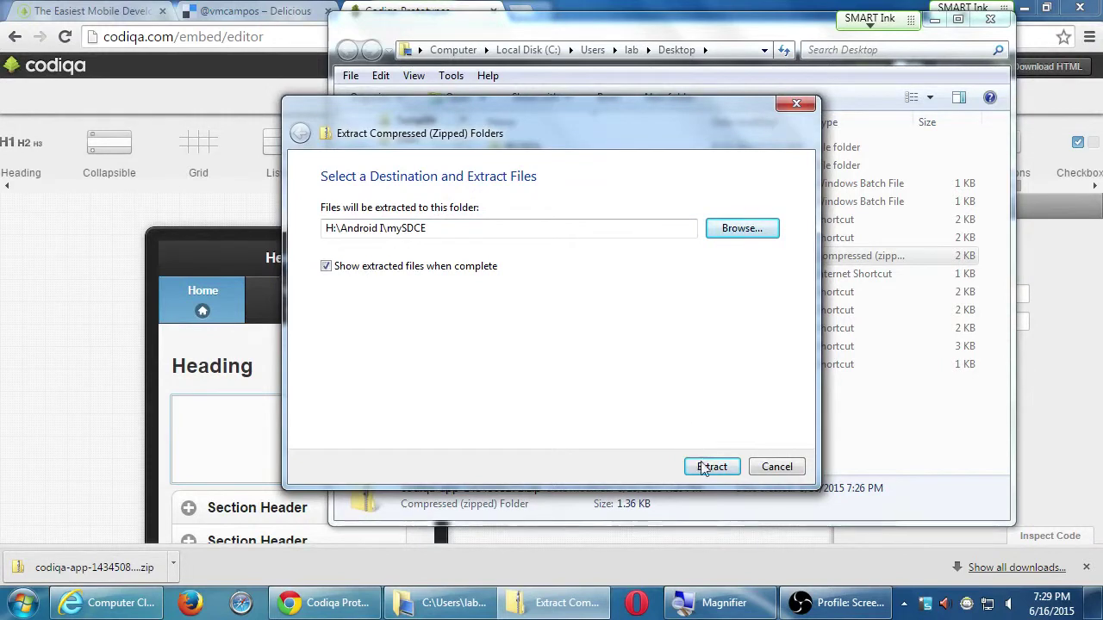
# Extract the zip into mySDCE and check mobile_website holds index.html, codiqa.ext.css and codiqa.ext.js
pyautogui.click(712, 470)
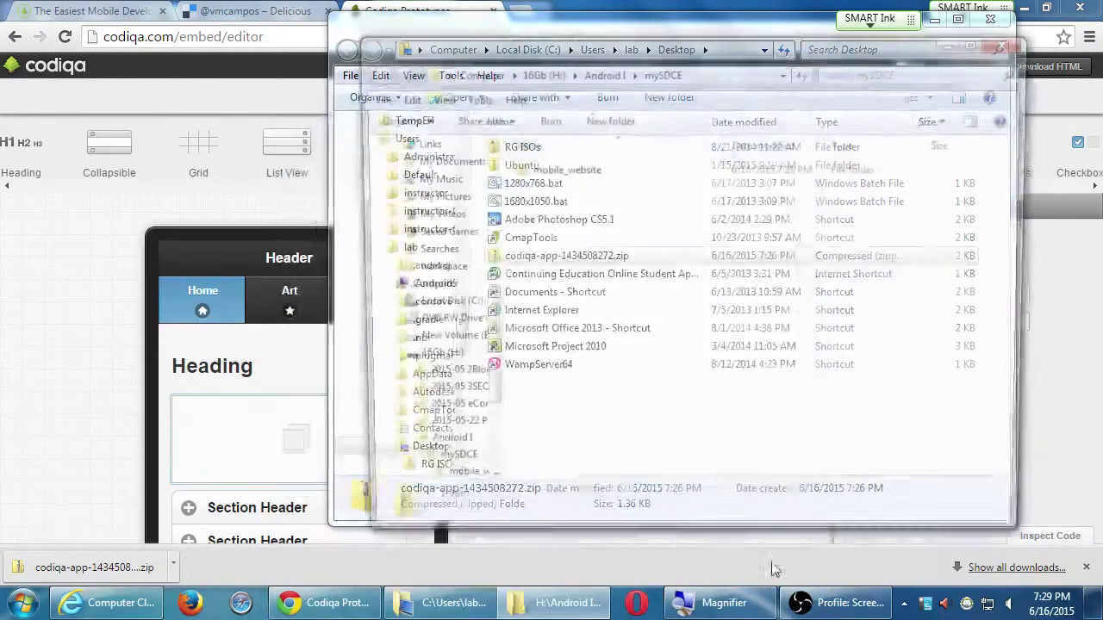
pyautogui.click(823, 605)
pyautogui.click(829, 606)
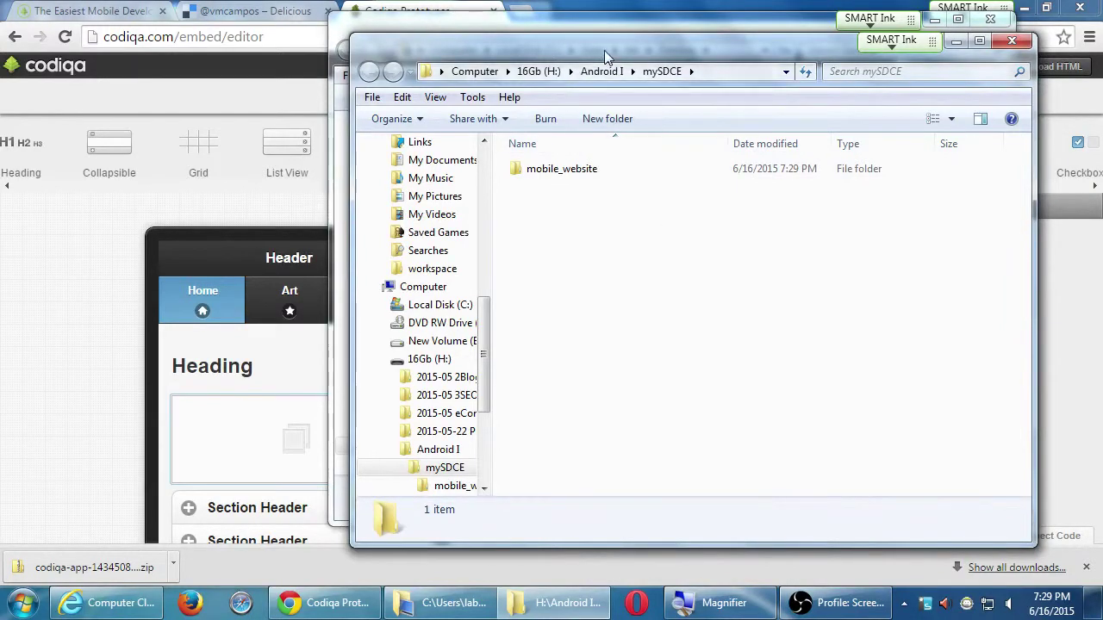
pyautogui.moveTo(609, 53); pyautogui.dragTo(686, 87)
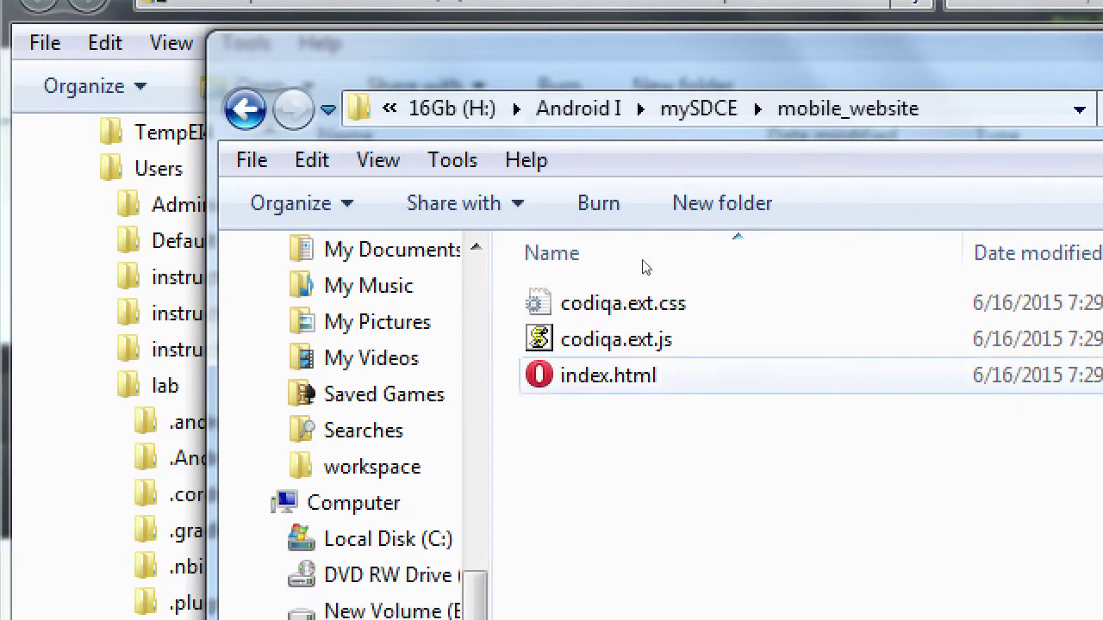
pyautogui.press('BackSpace')
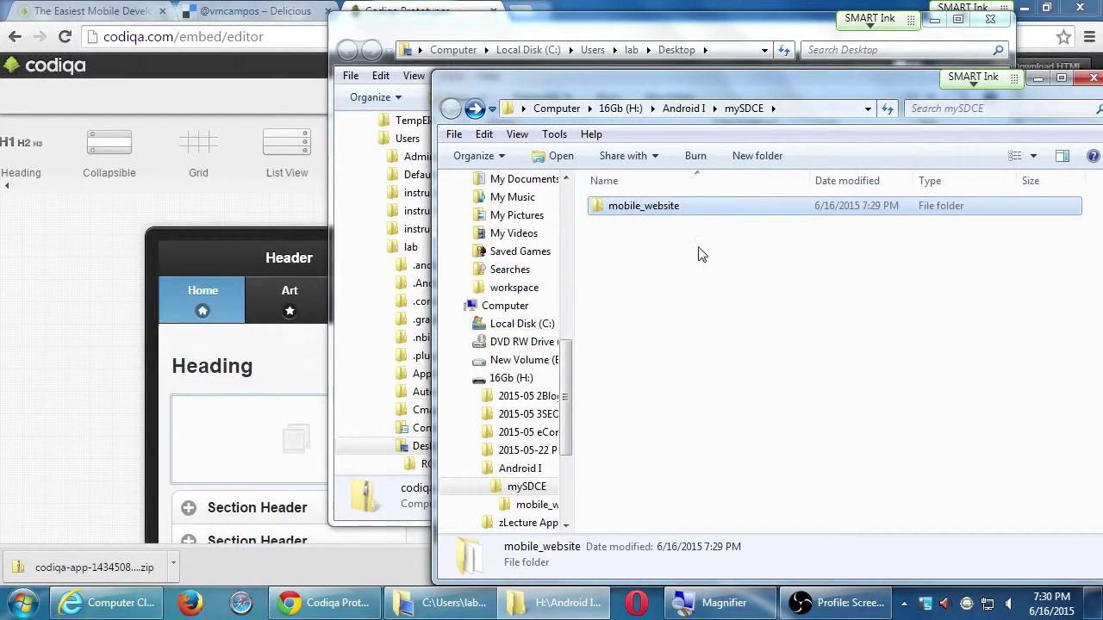
# Return to the Chrome Codiqa editor and close the downloads bar at the bottom
pyautogui.click(118, 323)
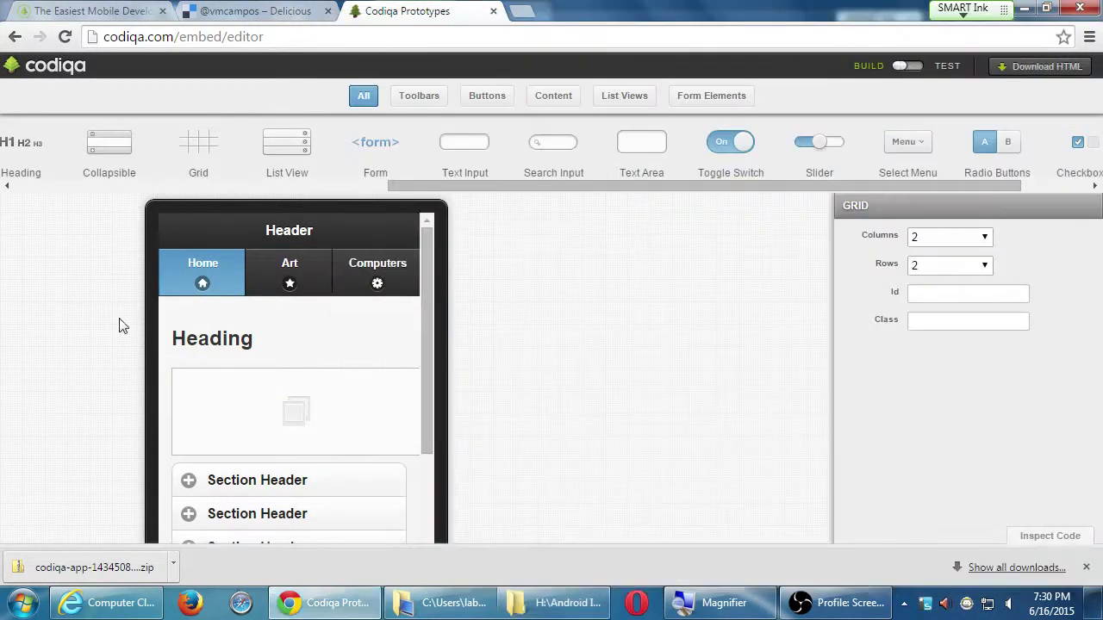
pyautogui.scroll(-1, 207, 365)
pyautogui.scroll(-3, 220, 366)
pyautogui.scroll(4, 246, 369)
pyautogui.scroll(2, 246, 369)
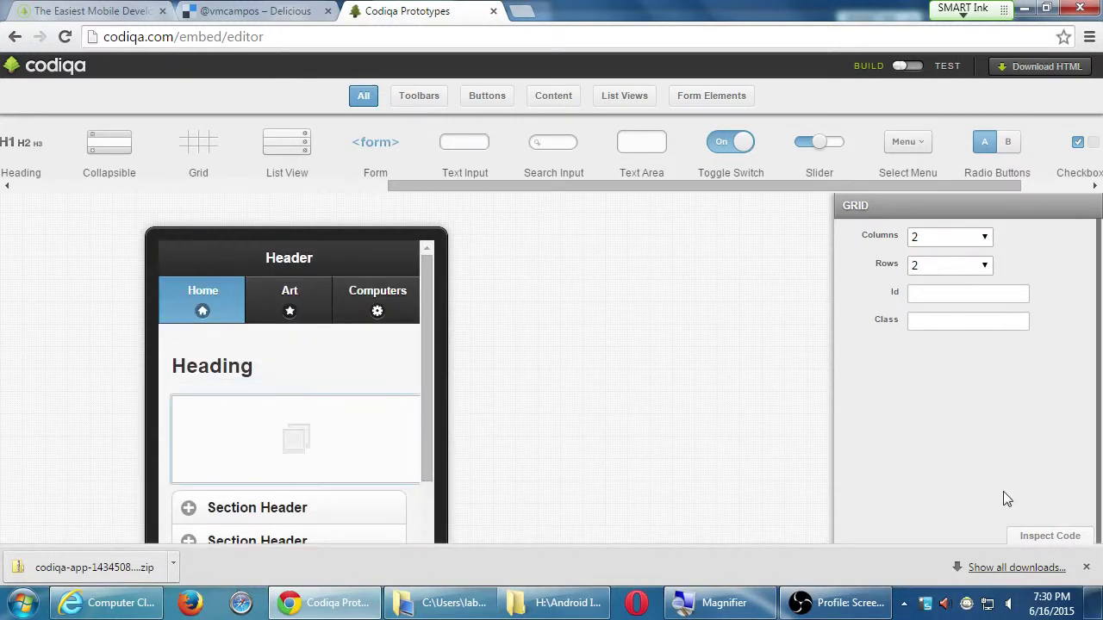
pyautogui.click(1085, 567)
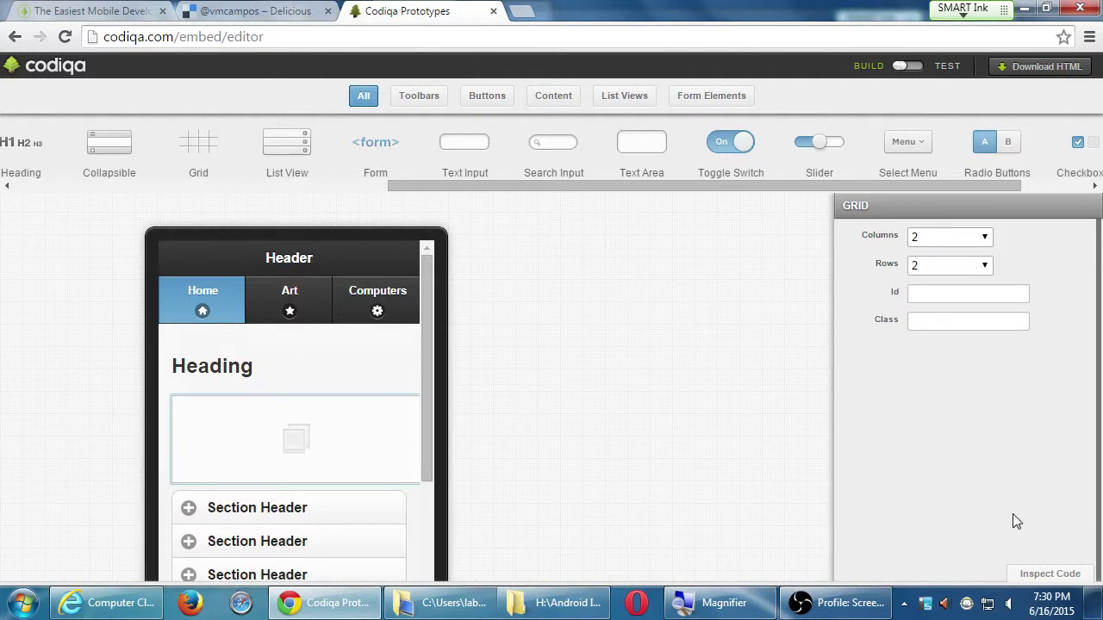